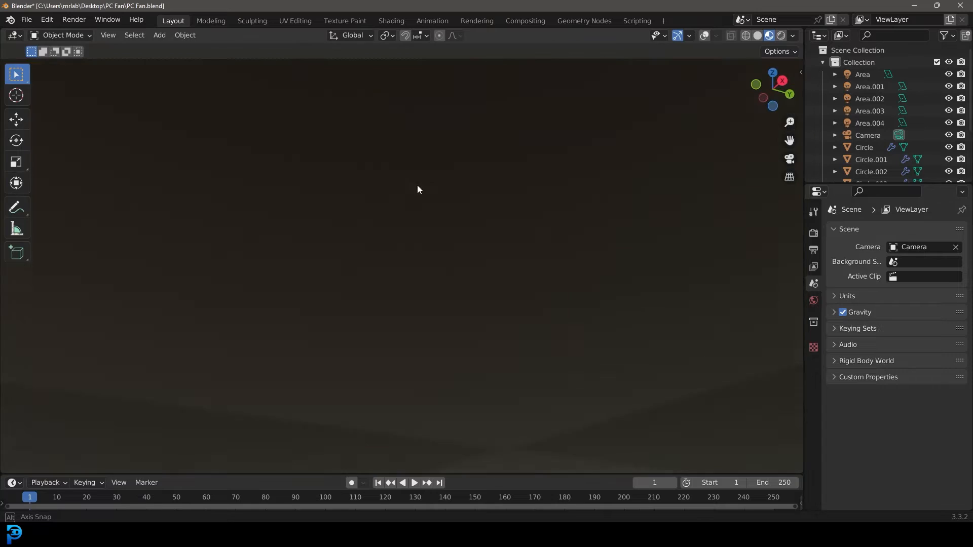
Step: Examine the finished PC fan model from several angles and through the scene camera
scroll(380, 207, "down", 2)
scroll(380, 208, "down", 1)
middle_click_drag(379, 207, 445, 248)
scroll(446, 248, "up", 3)
scroll(448, 254, "down", 2)
key("KP_0")
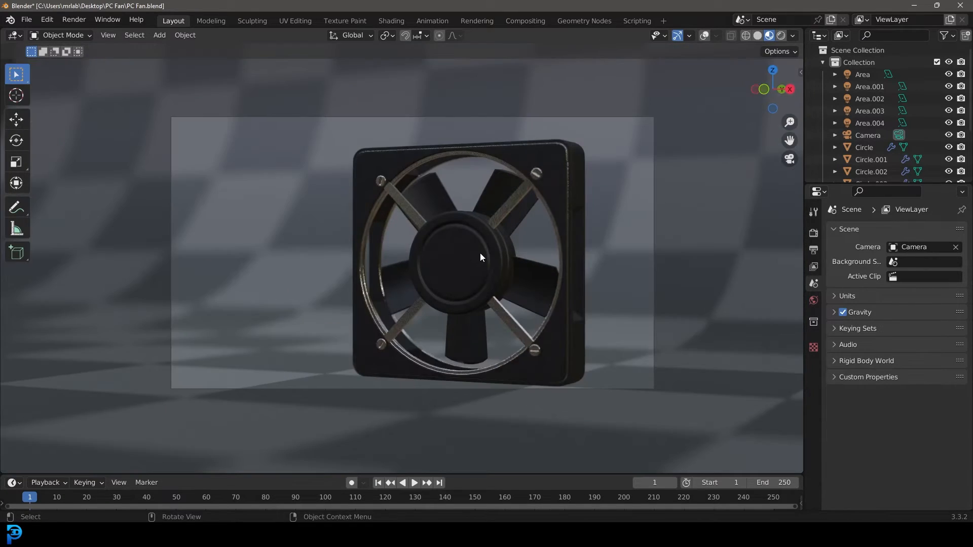
key("z")
left_click(500, 198)
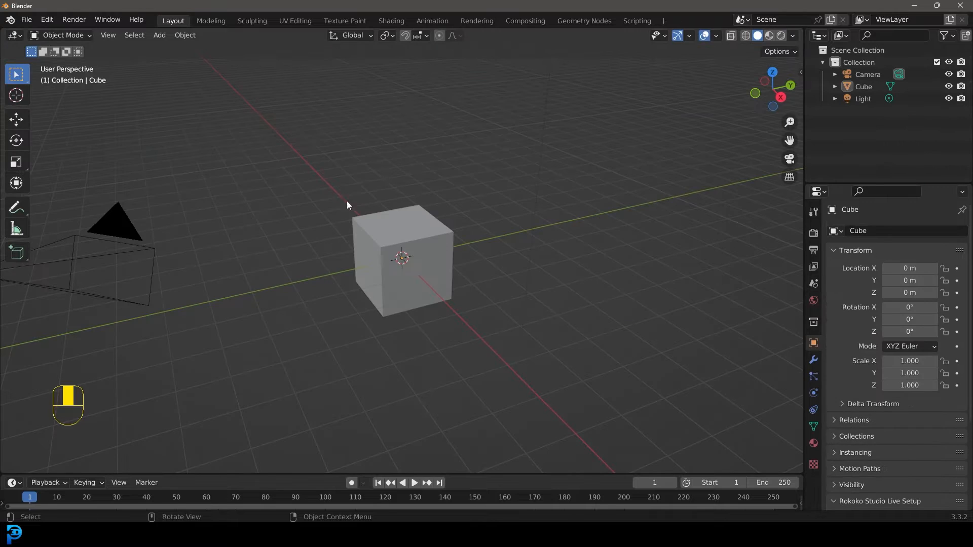
Step: Delete the default cube, camera and light from the new scene
scroll(347, 200, "down", 3)
left_click_drag(192, 336, 583, 75)
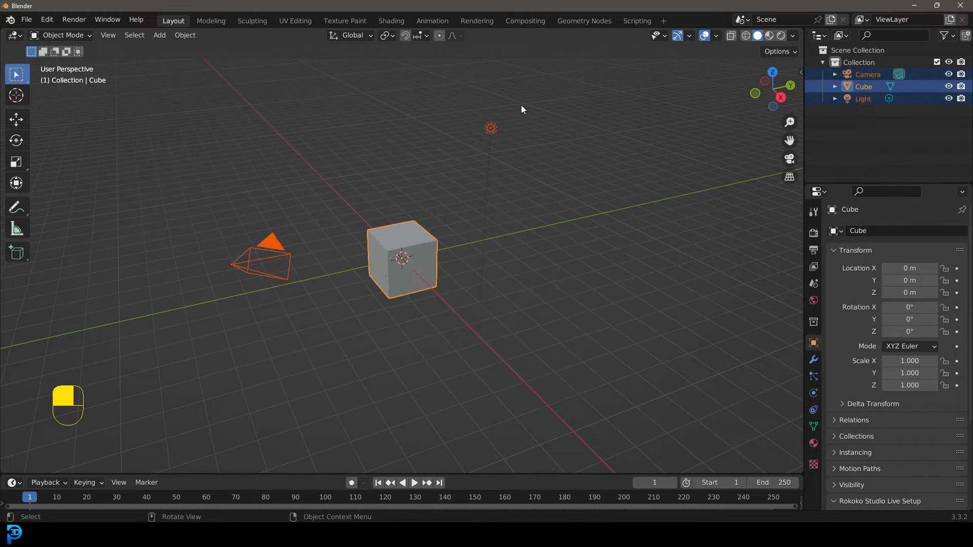
key("Delete")
Step: Add a cylinder mesh at the world origin
middle_click_drag(522, 260, 343, 215)
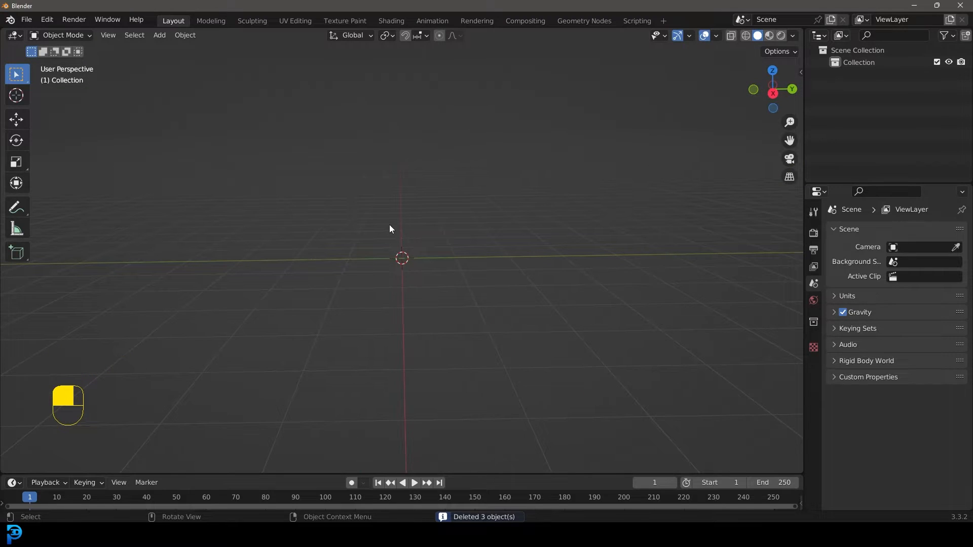
key("shift+a")
mouse_move(372, 224)
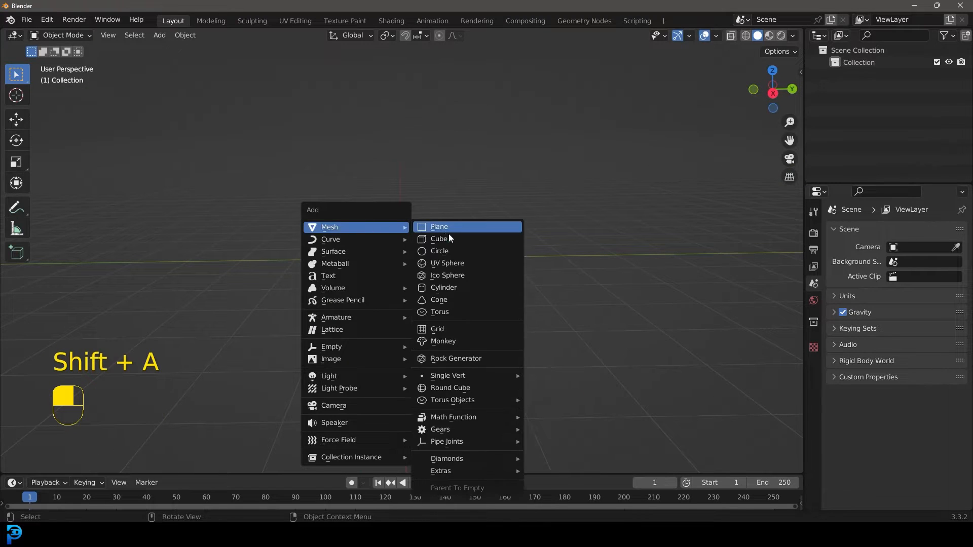
left_click(461, 288)
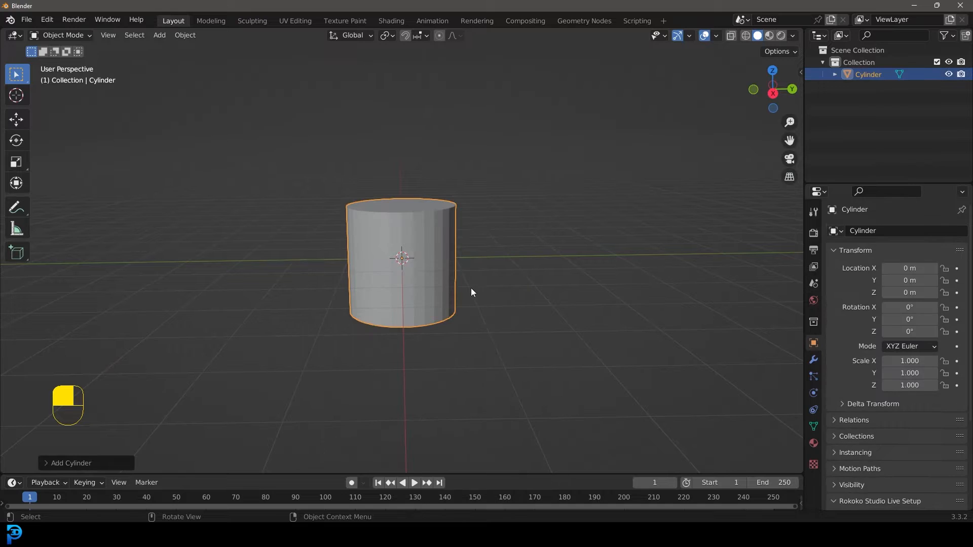
Step: Rotate the cylinder's mesh 90° about the X axis in Edit Mode so its flat cap faces the front view
key("KP_1")
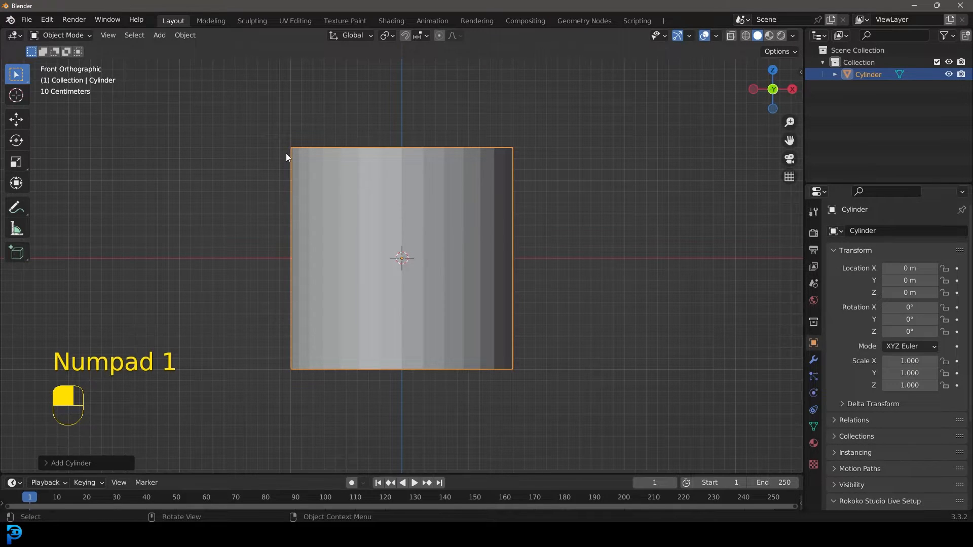
middle_click_drag(374, 209, 430, 224, "shift")
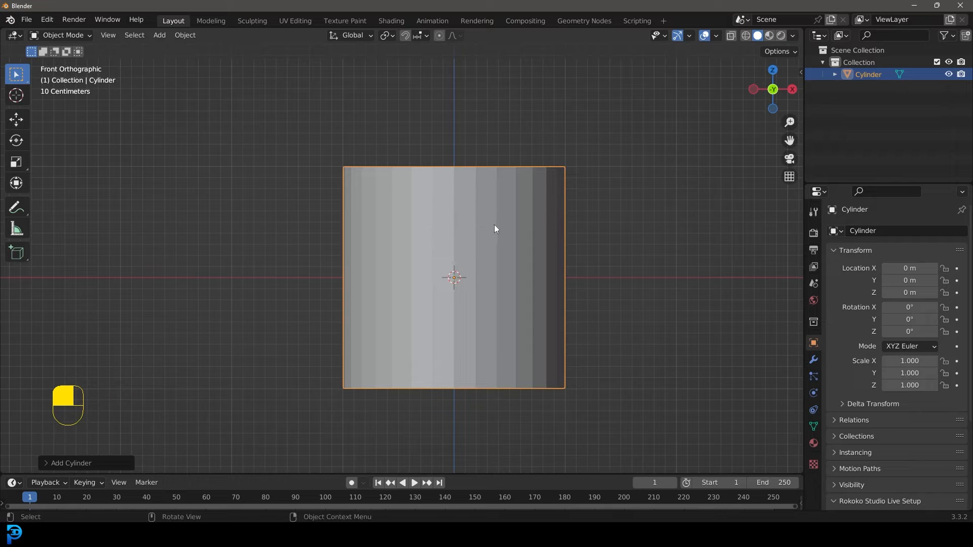
key("Tab")
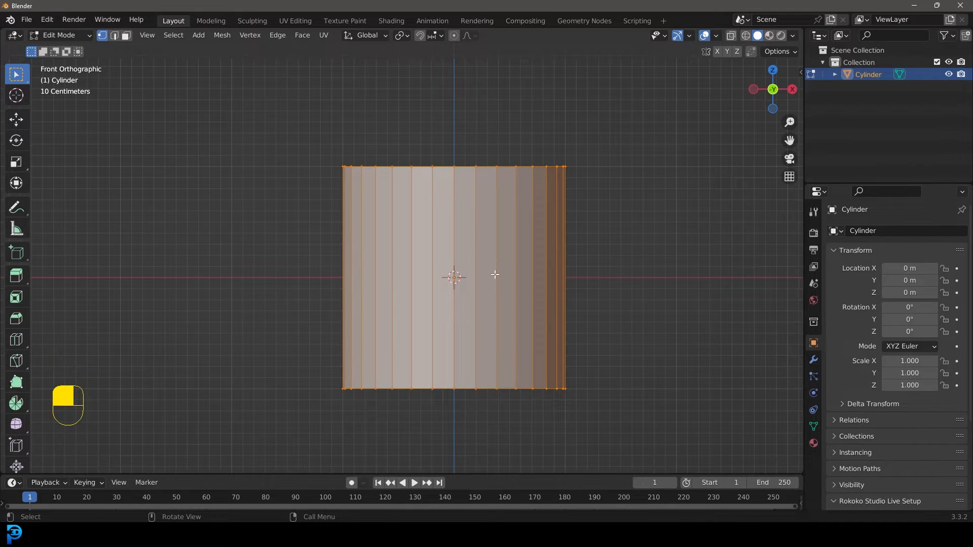
key("r")
type("x90")
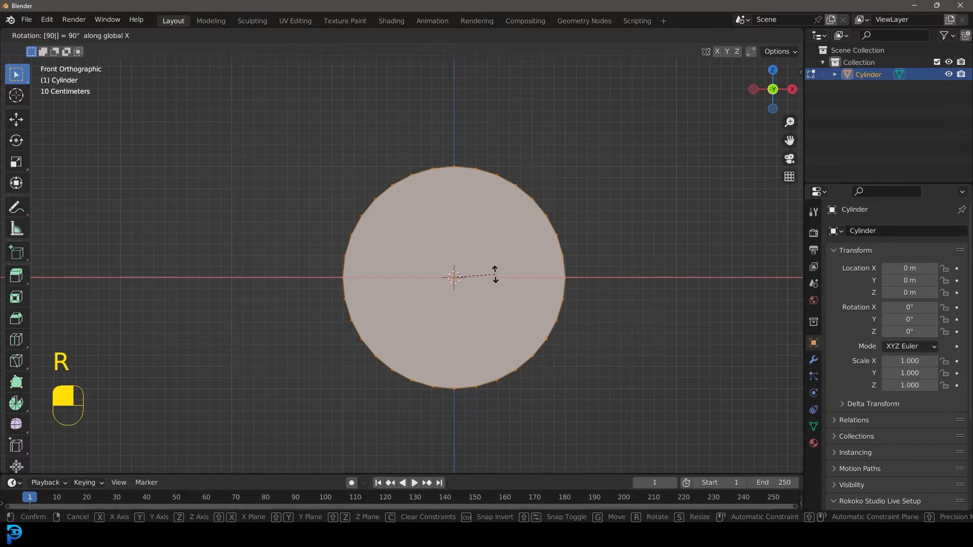
left_click(495, 275)
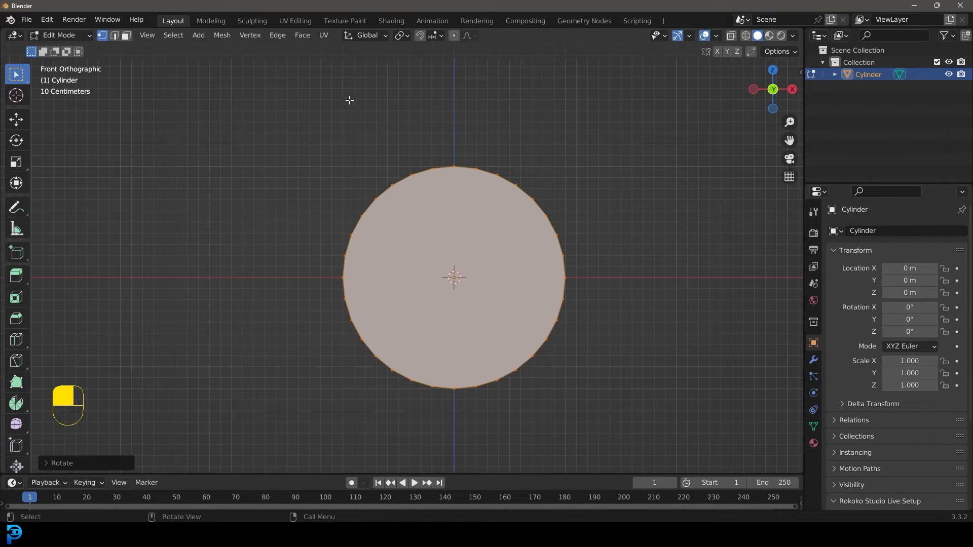
Step: Flatten the cylinder into a thin disc by scaling it along Y to about 0.16, then again to about 0.82
middle_click_drag(482, 185, 489, 294)
key("s")
key("y")
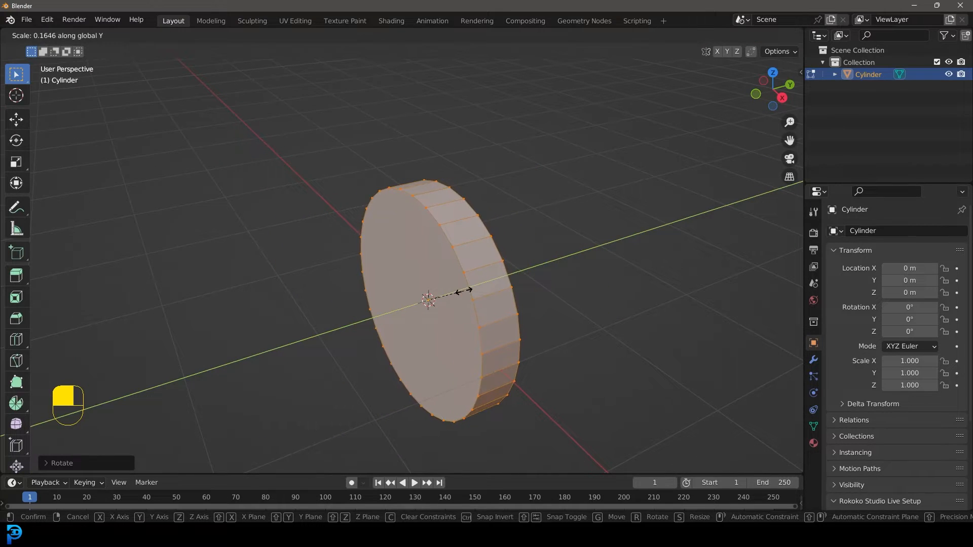
left_click(469, 293)
key("s")
middle_click(610, 296)
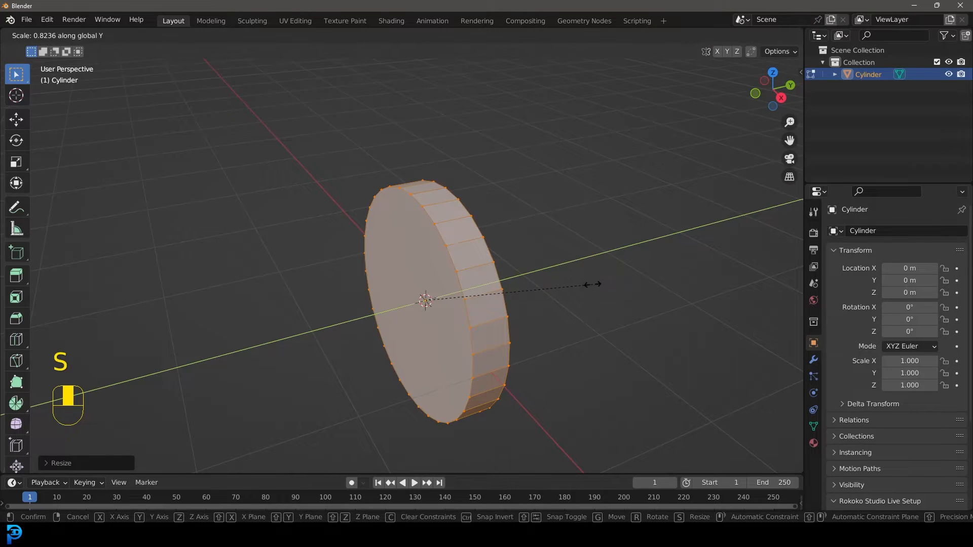
left_click(591, 284)
Step: Bevel the rim of the disc's front face about 0.06 m wide with three segments
middle_click_drag(407, 233, 474, 206)
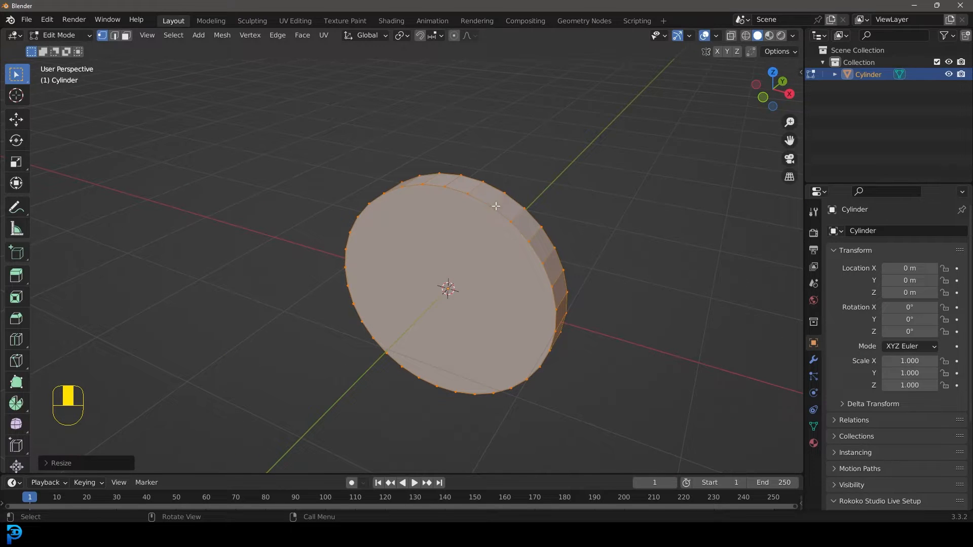
middle_click_drag(493, 215, 478, 222)
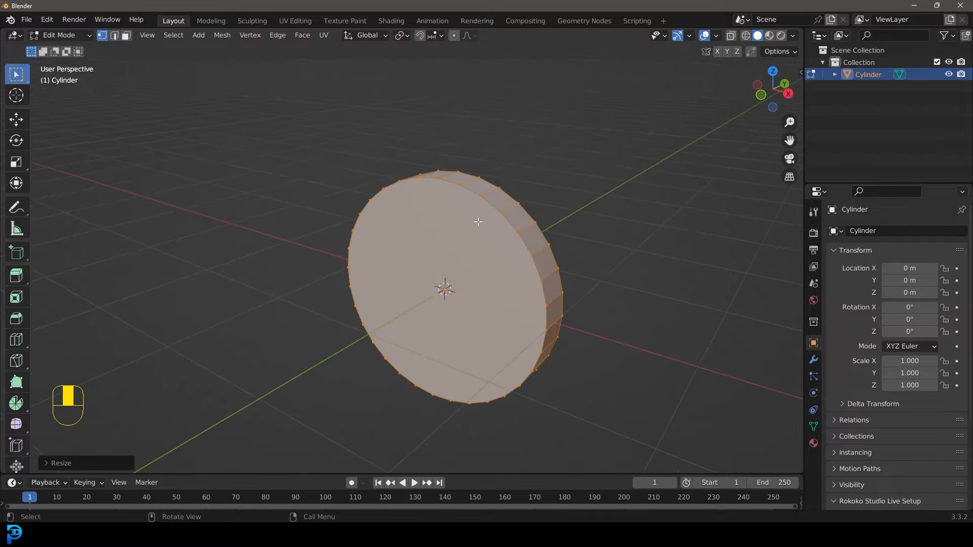
left_click(125, 37)
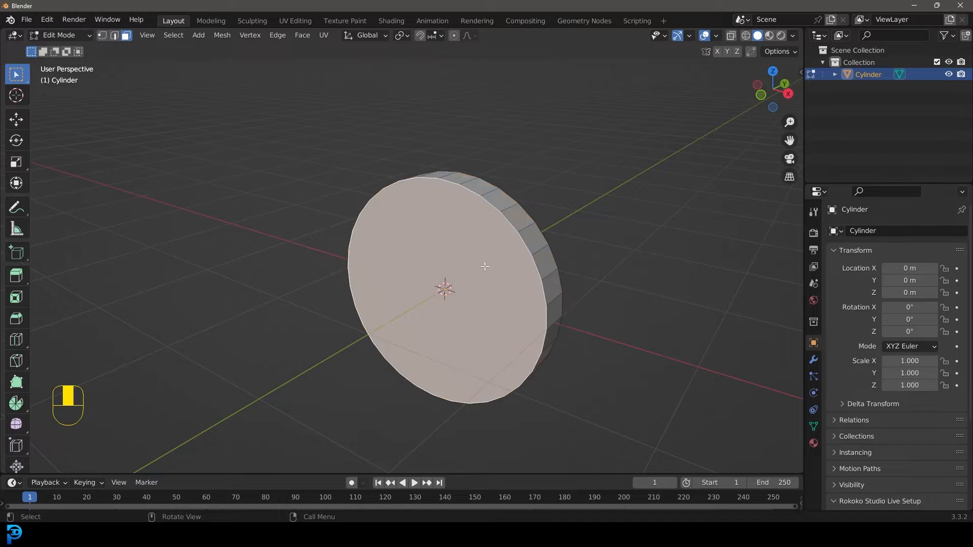
key("ctrl")
key("ctrl+b")
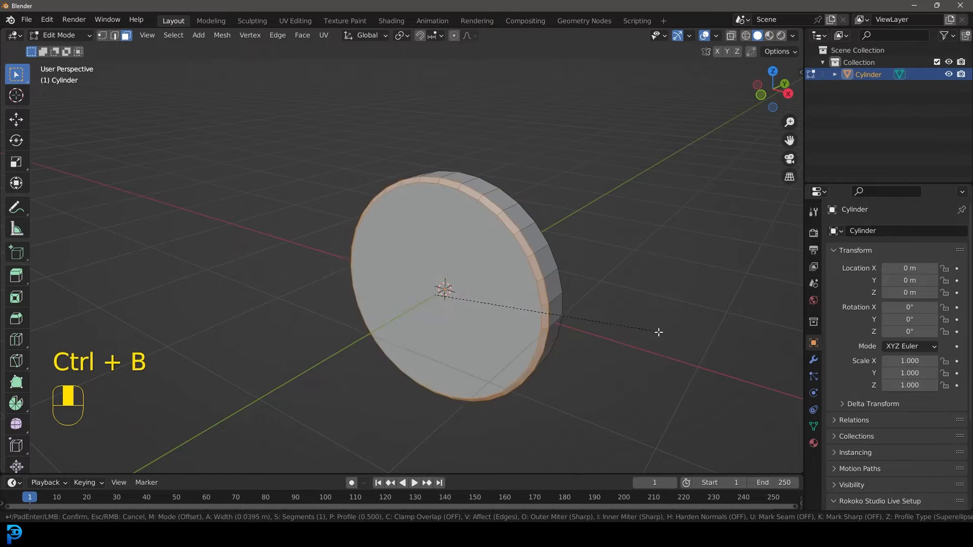
scroll(662, 336, "up", 2)
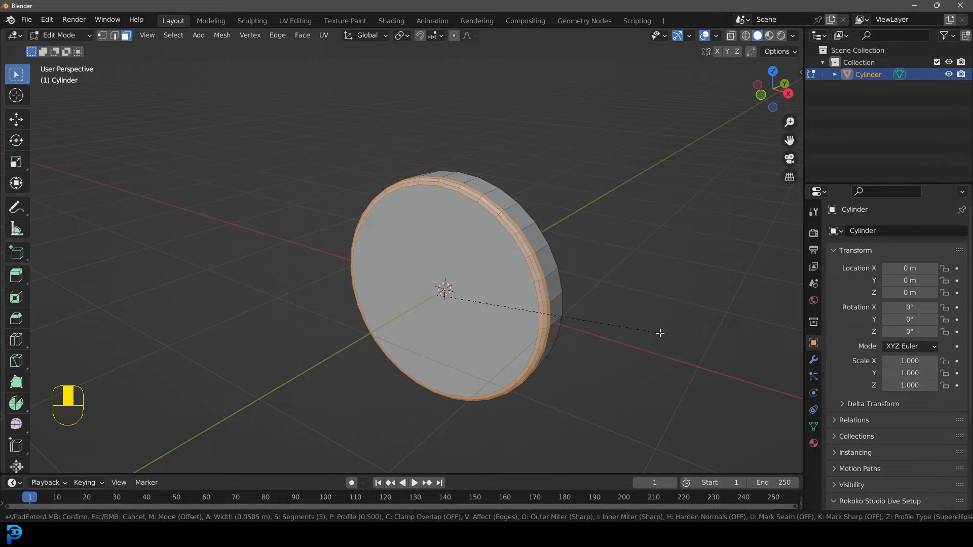
left_click(660, 333)
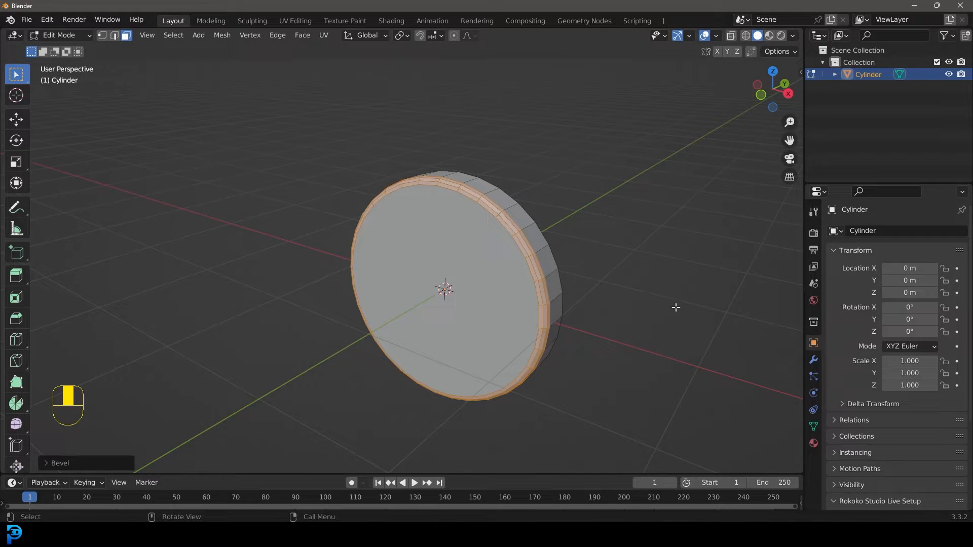
Step: Inset the disc's front face twice, by about 0.1 m and then about 0.08 m
scroll(465, 196, "up", 2)
left_click(476, 210)
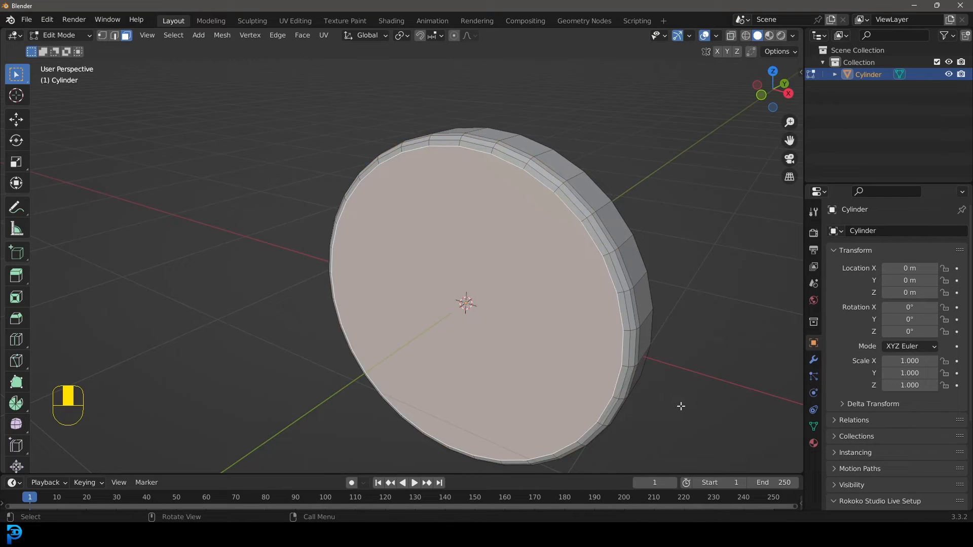
key("i")
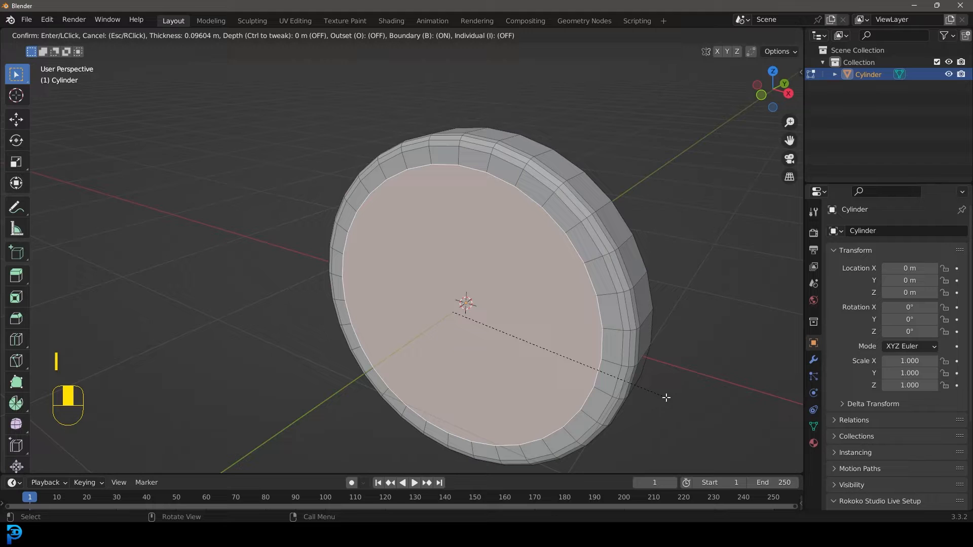
left_click(666, 398)
key("i")
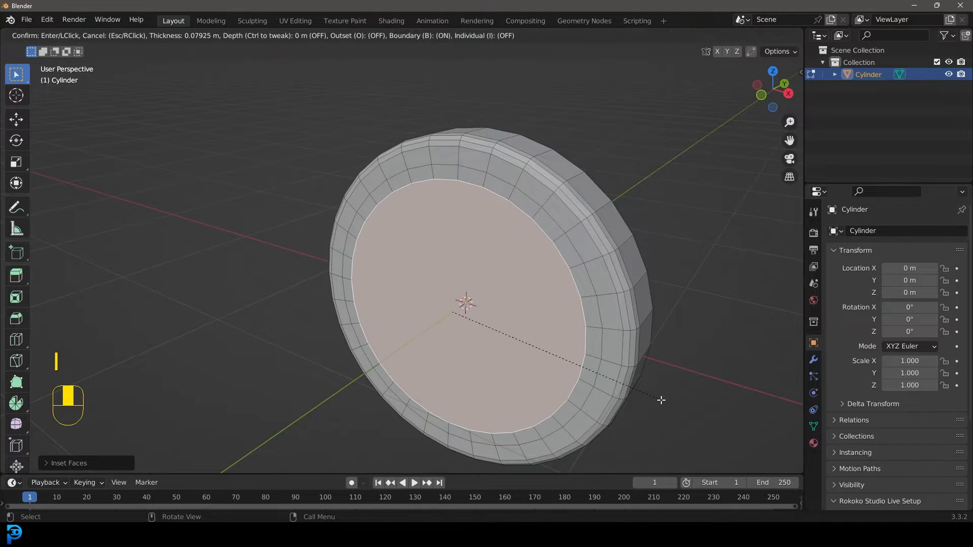
left_click(661, 399)
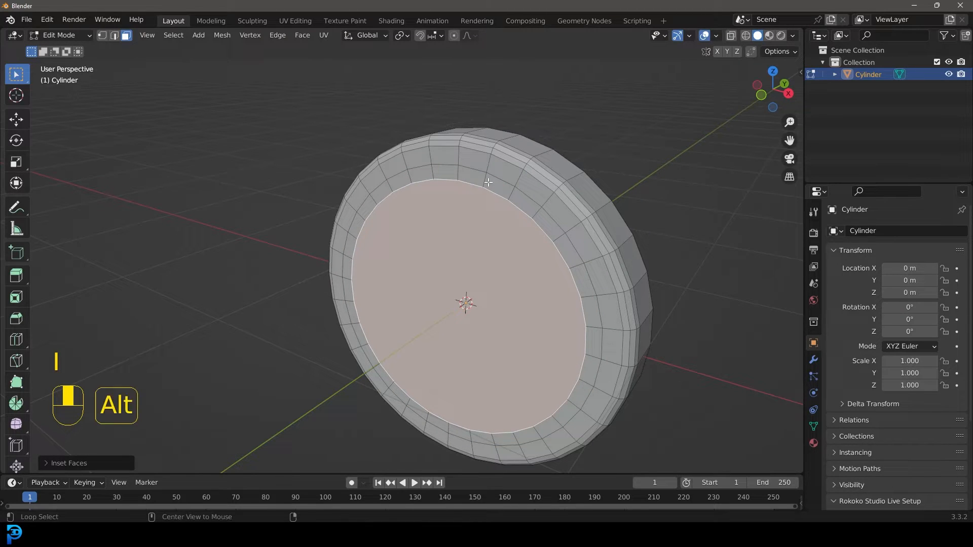
Step: Extrude the inner ring of inset faces about 0.1 m into the disc to form a circular groove
key("alt+a")
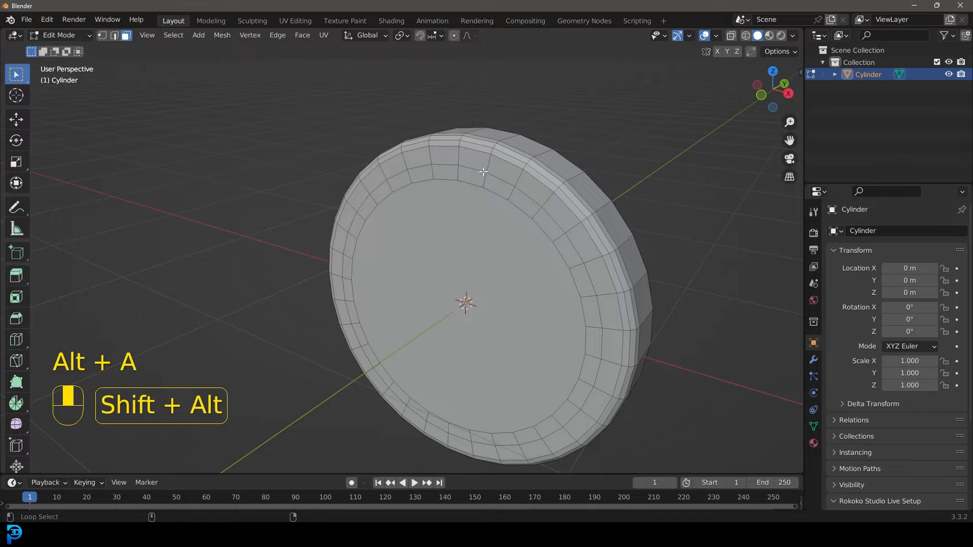
left_click(458, 170, "alt+shift")
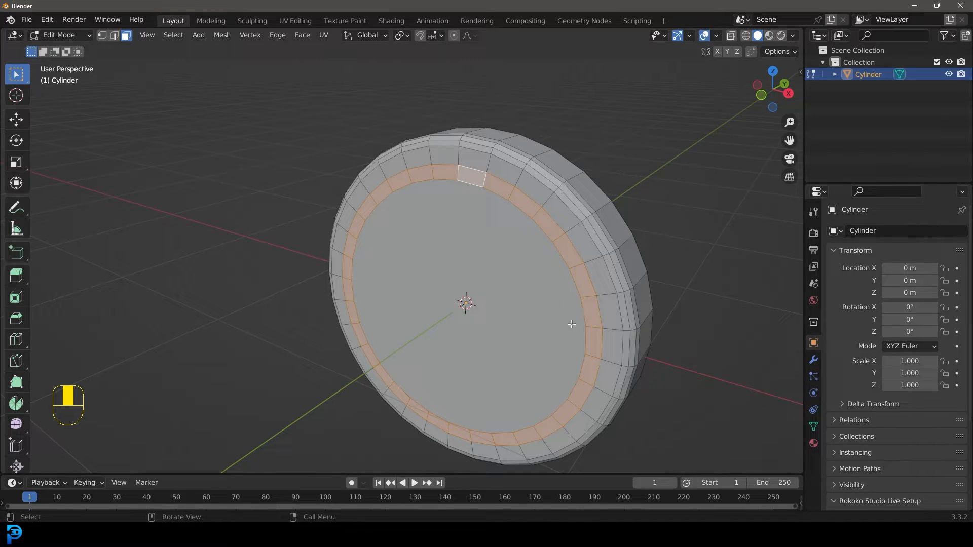
key("e")
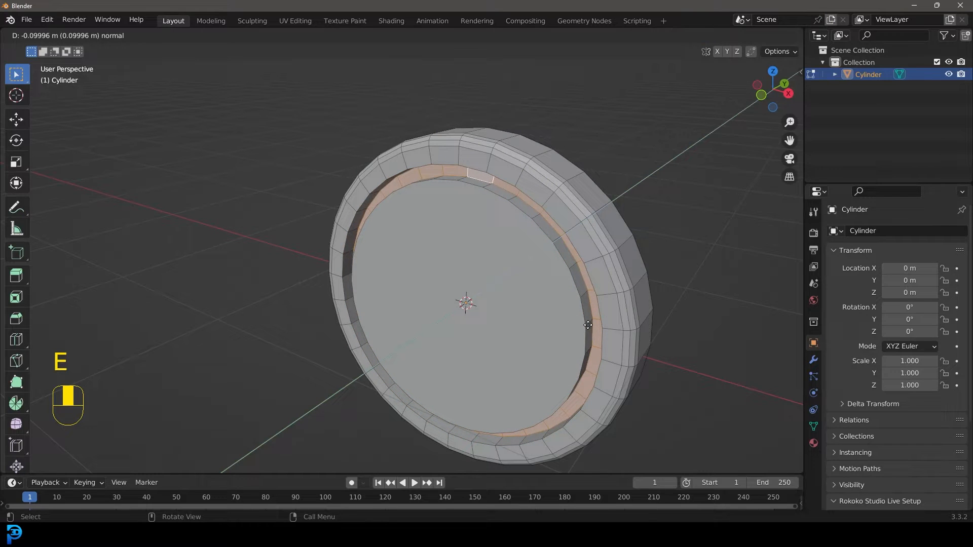
left_click(588, 325)
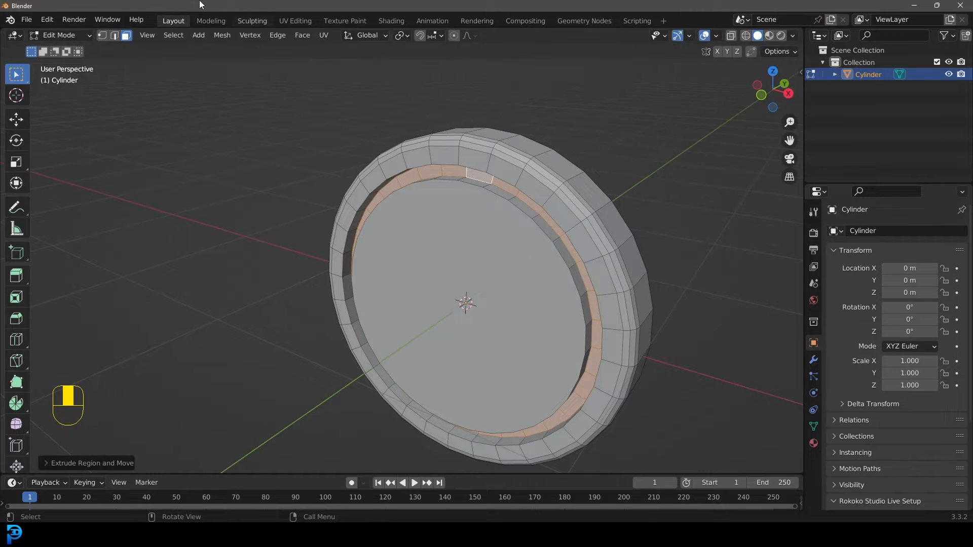
Step: Select the groove's edge loops, using wireframe shading to reach the hidden ones, and give them a narrow three-segment bevel
left_click(115, 36)
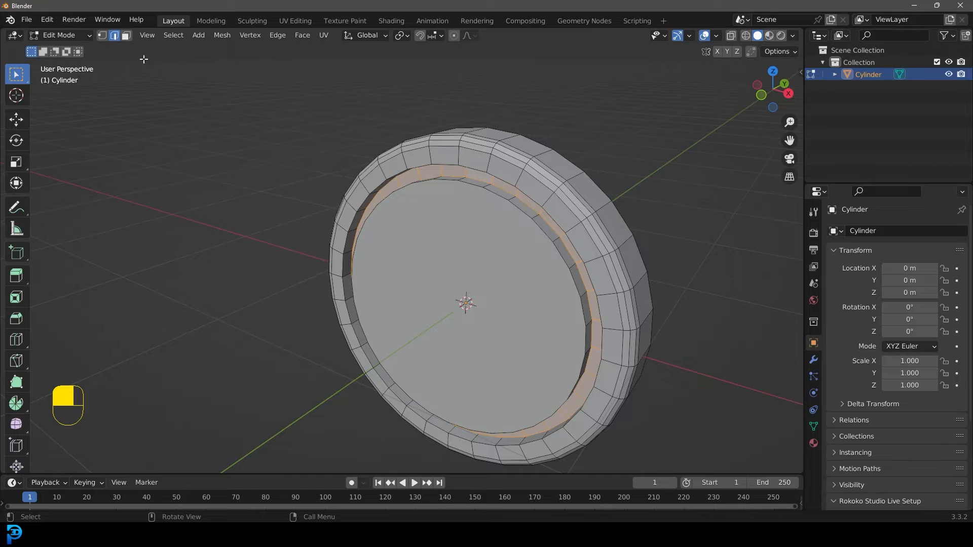
scroll(431, 304, "up", 5)
key("alt+a")
middle_click_drag(329, 88, 351, 115, "shift")
scroll(350, 115, "up", 3)
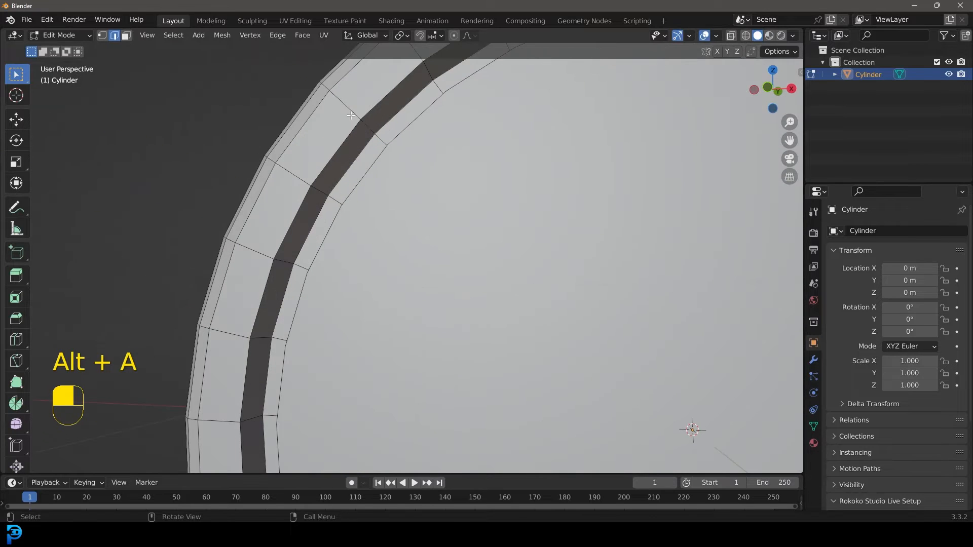
left_click(377, 102, "alt+shift")
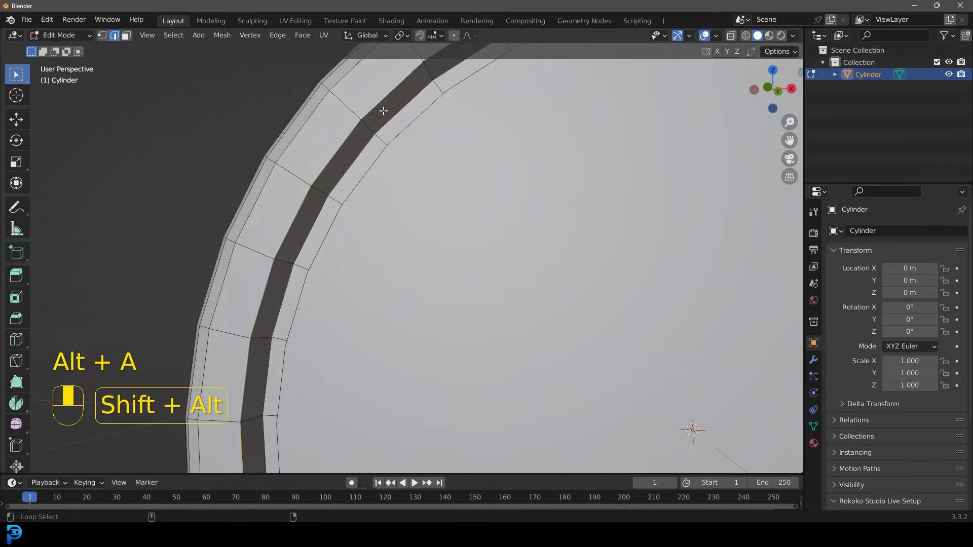
left_click(409, 135, "alt+shift")
key("z")
left_click(351, 137)
middle_click_drag(408, 144, 443, 173)
scroll(420, 140, "up", 2)
left_click(417, 97, "alt+shift")
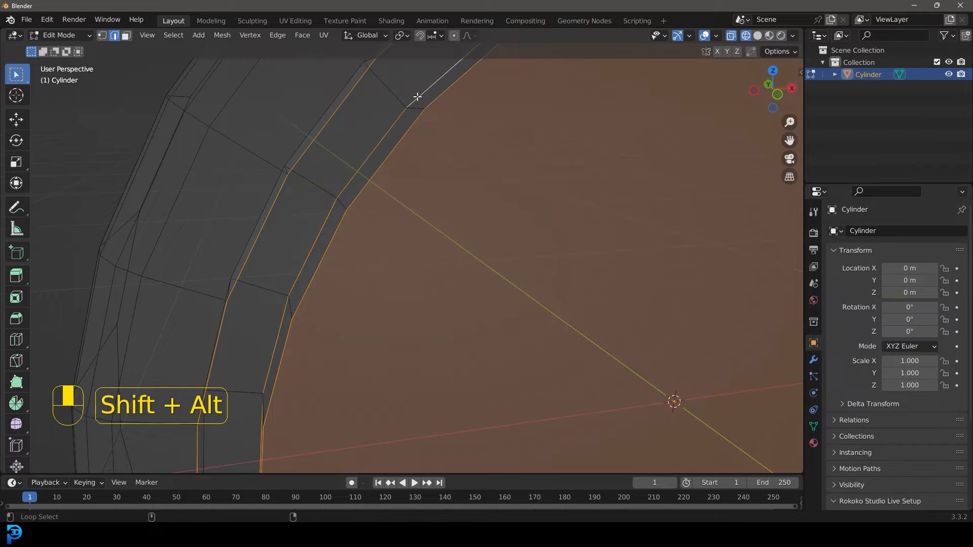
left_click(335, 96, "alt+shift")
middle_click_drag(337, 91, 355, 99)
scroll(476, 176, "up", 1)
key("ctrl+b")
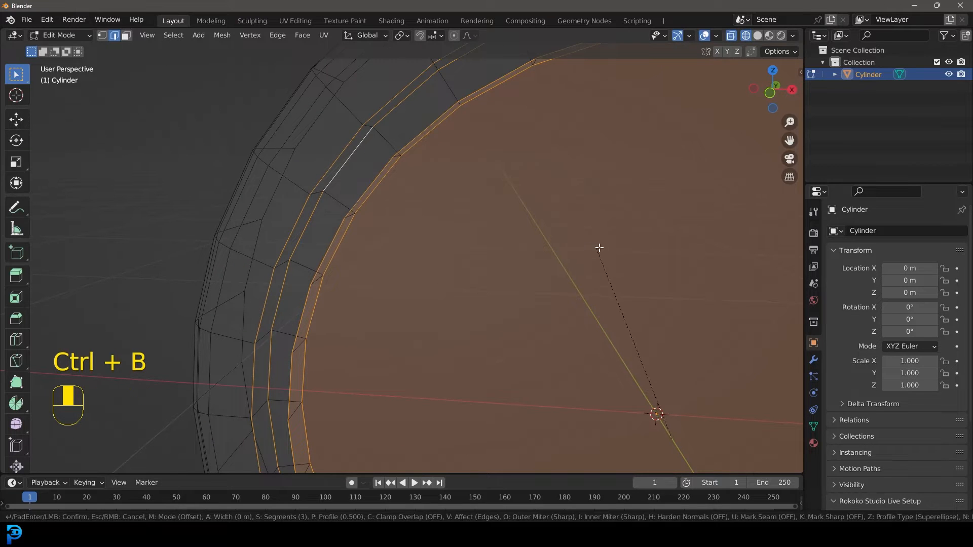
left_click(592, 222)
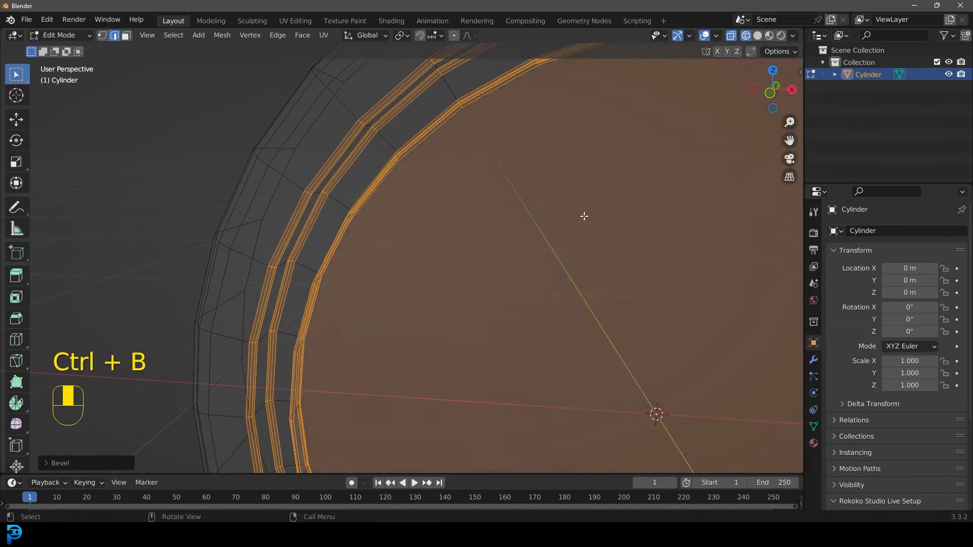
Step: Return to solid shading and inset the central front face of the disc to form a smaller circle
key("z")
left_click(664, 201)
scroll(634, 205, "down", 5)
scroll(541, 212, "down", 2)
scroll(540, 211, "up", 3)
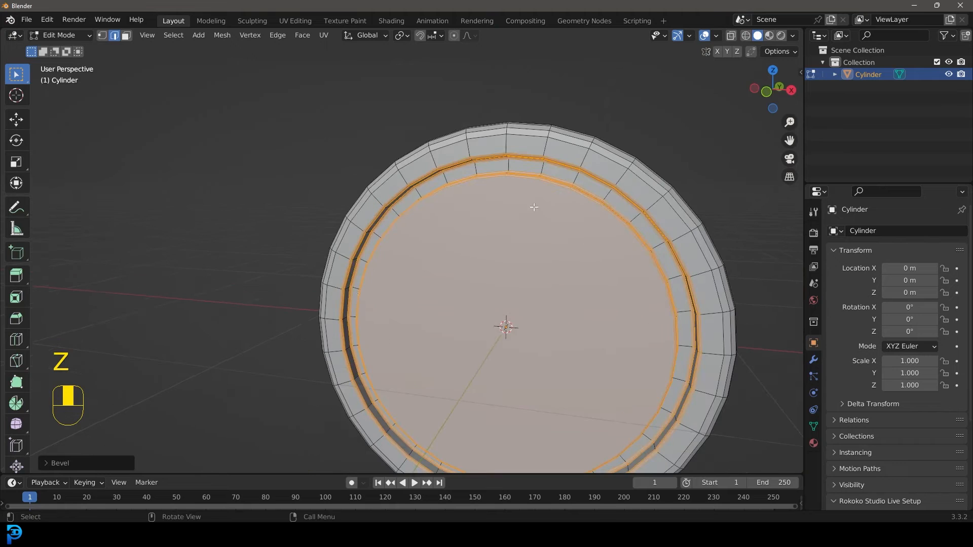
left_click(126, 36)
left_click(549, 244)
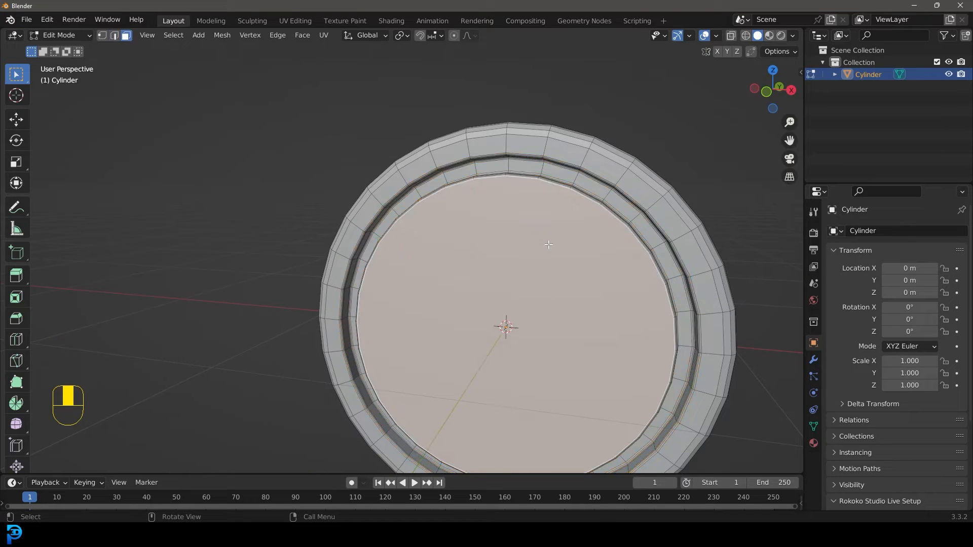
key("i")
left_click(687, 370)
Step: Delete the disc's large back face
scroll(618, 285, "down", 4)
middle_click_drag(619, 285, 410, 261)
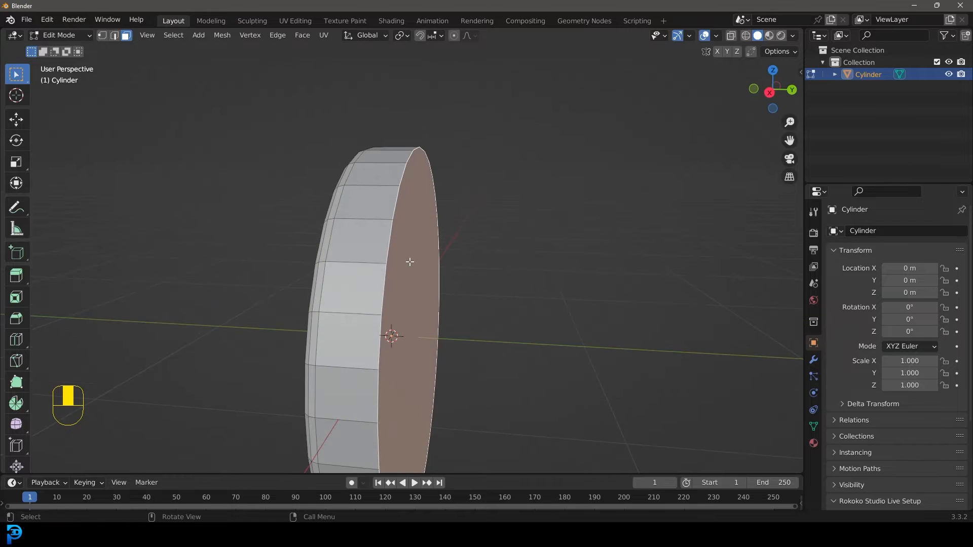
key("Delete")
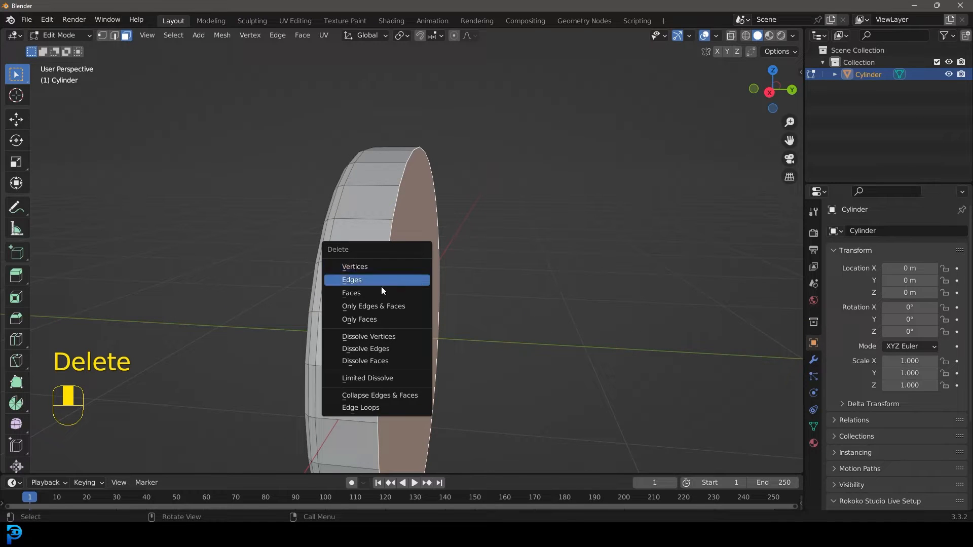
left_click(361, 293)
Step: Duplicate the disc's open back edge loop and offset the copy along Y, leaving a narrow gap behind the disc
middle_click_drag(440, 245, 413, 267)
left_click(116, 36)
scroll(519, 234, "up", 5)
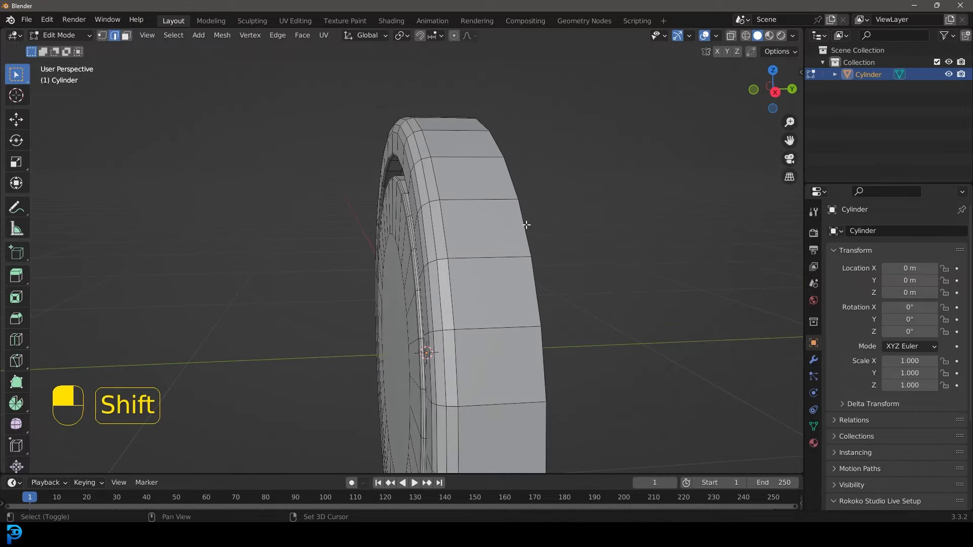
left_click(522, 218, "alt+shift")
scroll(521, 230, "down", 4)
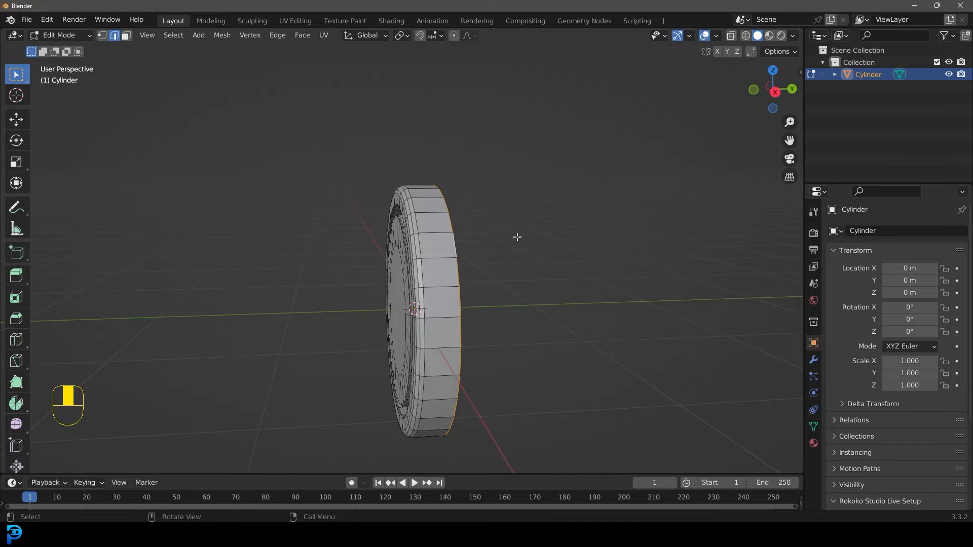
middle_click_drag(518, 237, 479, 246)
scroll(478, 245, "up", 3)
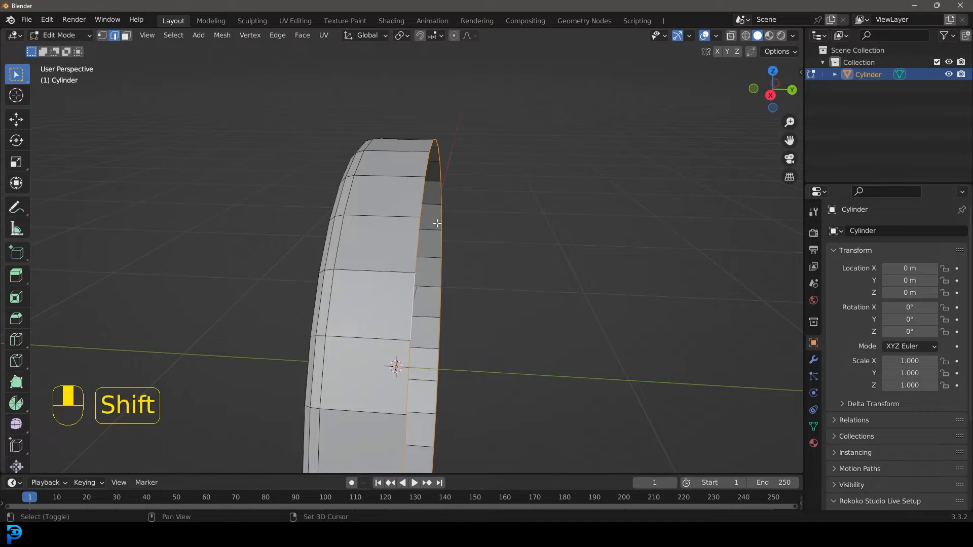
key("shift+d")
right_click(452, 211)
key("g")
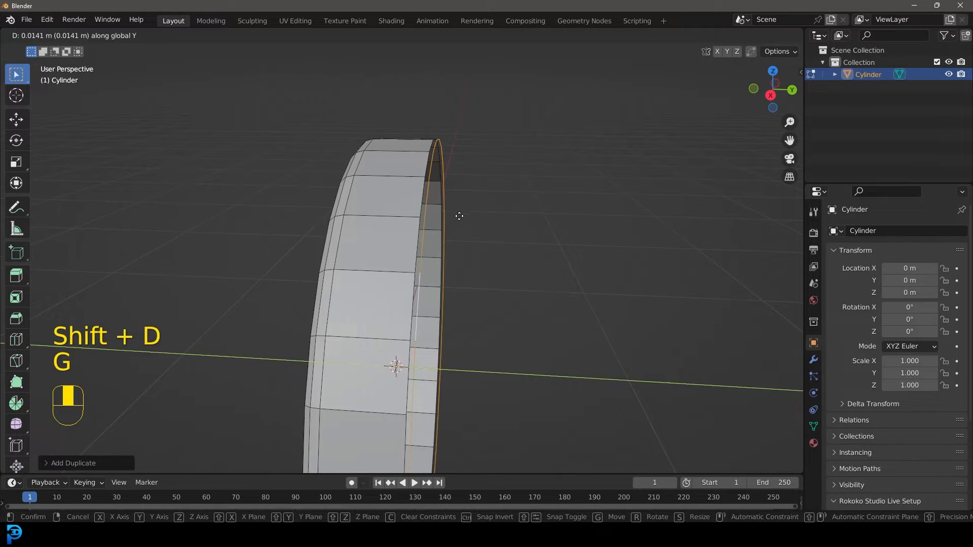
left_click(466, 221)
key("ctrl+z")
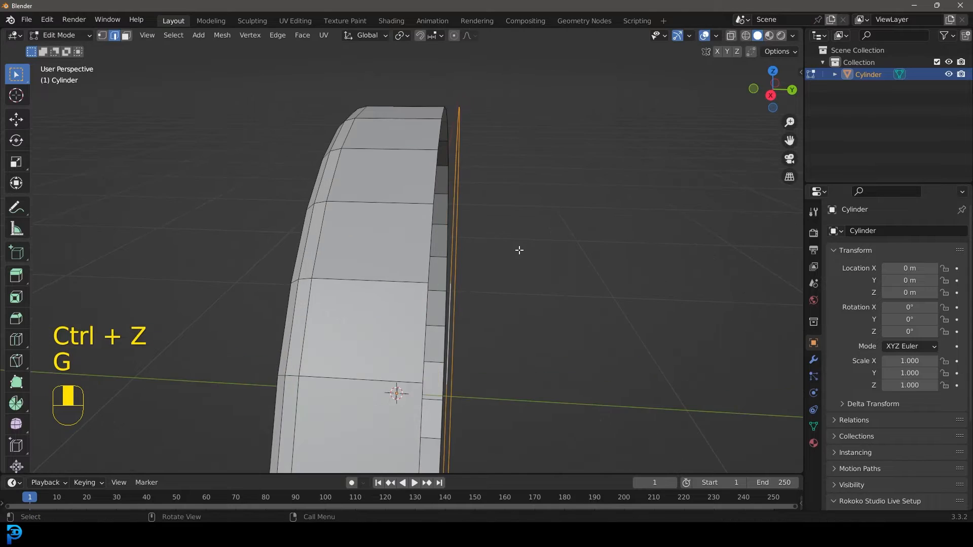
Step: Extrude the duplicated loop along Y into a second hub section and move its end loop back about 0.06 m
key("e")
key("y")
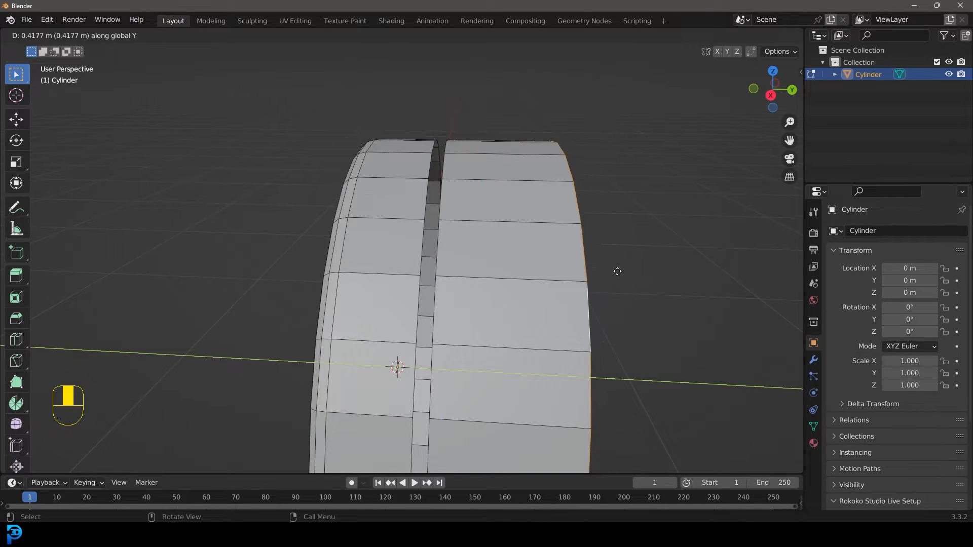
left_click(548, 255)
scroll(507, 264, "down", 4)
middle_click_drag(470, 276, 397, 213)
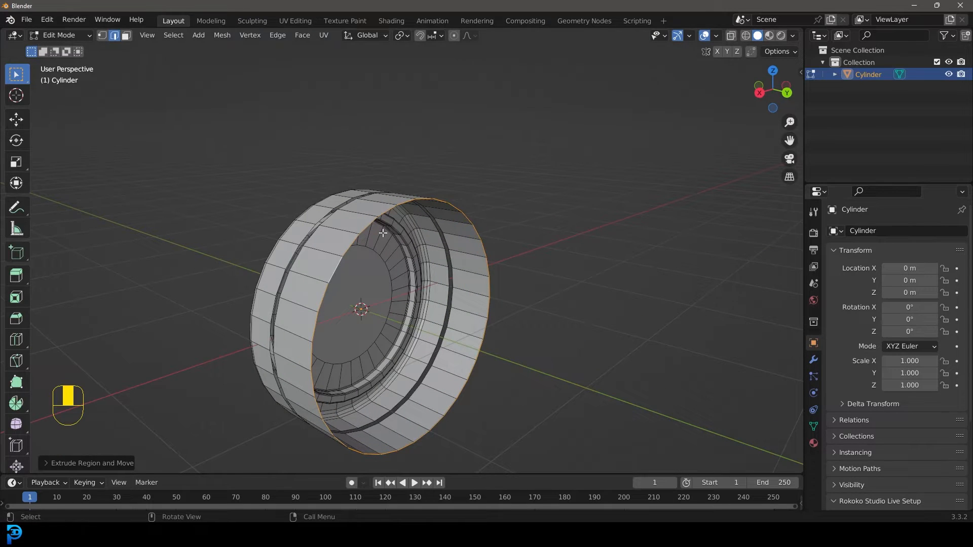
middle_click_drag(353, 227, 563, 272)
key("g")
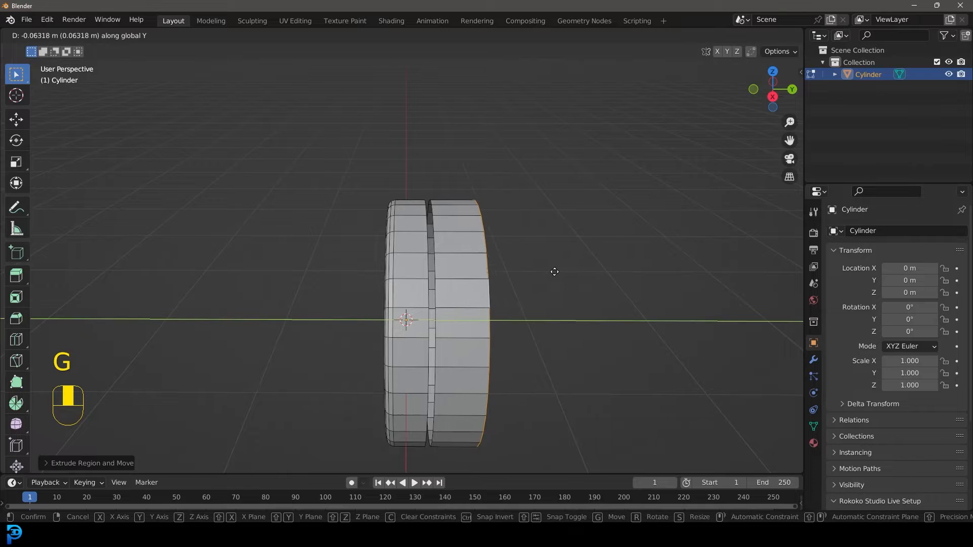
left_click(551, 272)
Step: Fill the open back end of the hub with a face and bevel its rim about 0.05 m with three segments
middle_click_drag(551, 272, 575, 304)
key("f")
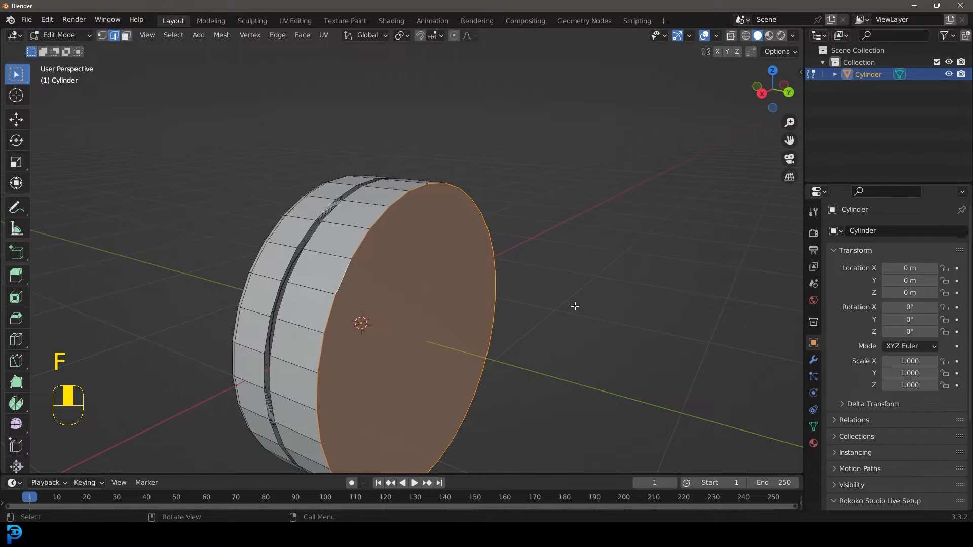
key("ctrl+b")
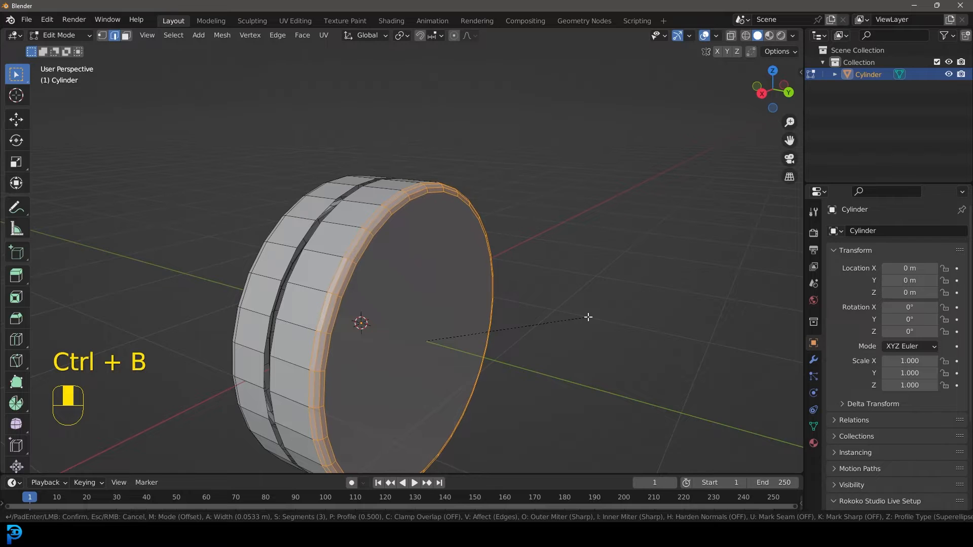
left_click(588, 317)
Step: Return to Object Mode and shade the hub smooth
scroll(418, 278, "down", 2)
middle_click_drag(417, 279, 488, 277)
key("Tab")
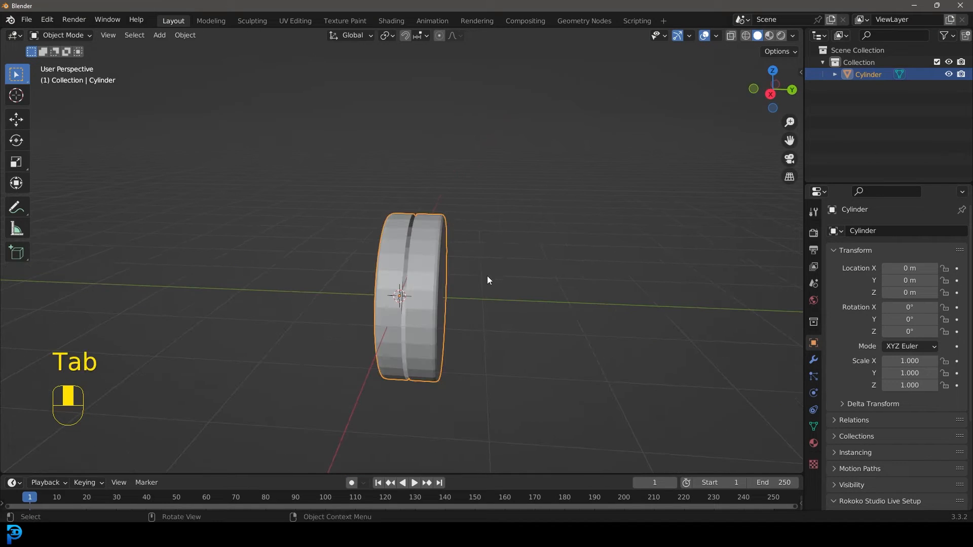
right_click(411, 243)
left_click(413, 242)
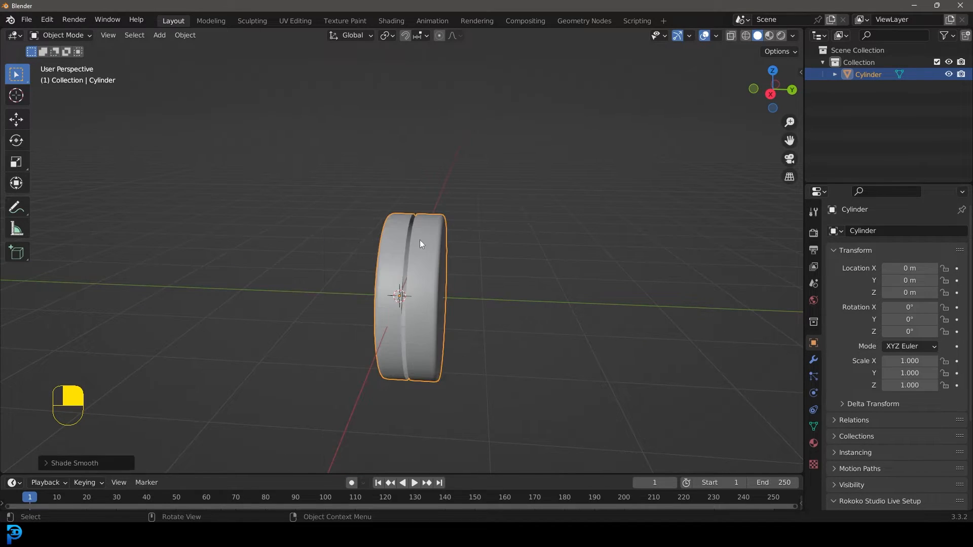
middle_click_drag(420, 239, 489, 245)
Step: From the front view, add a plane mesh at the hub's centre and open it for editing in wireframe shading
key("KP_1")
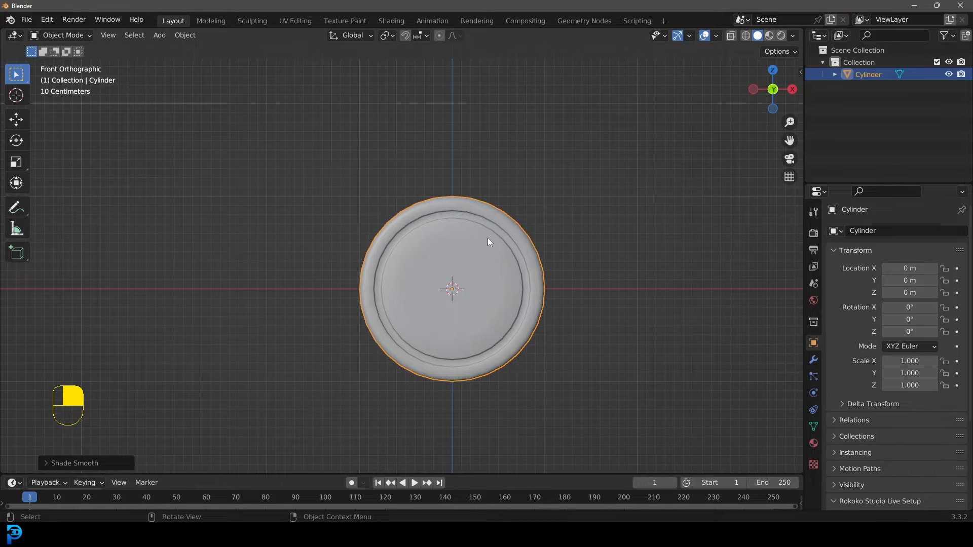
key("shift+a")
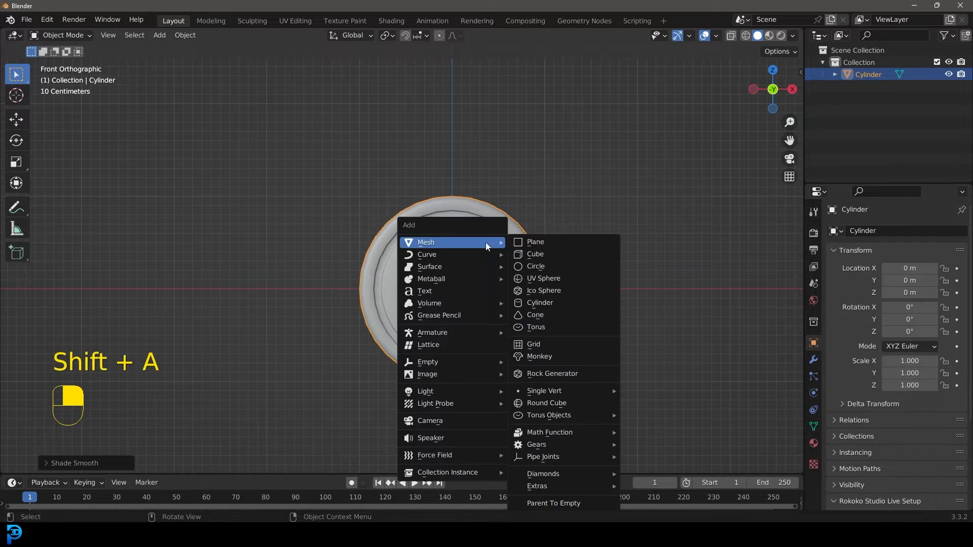
left_click(540, 243)
key("Tab")
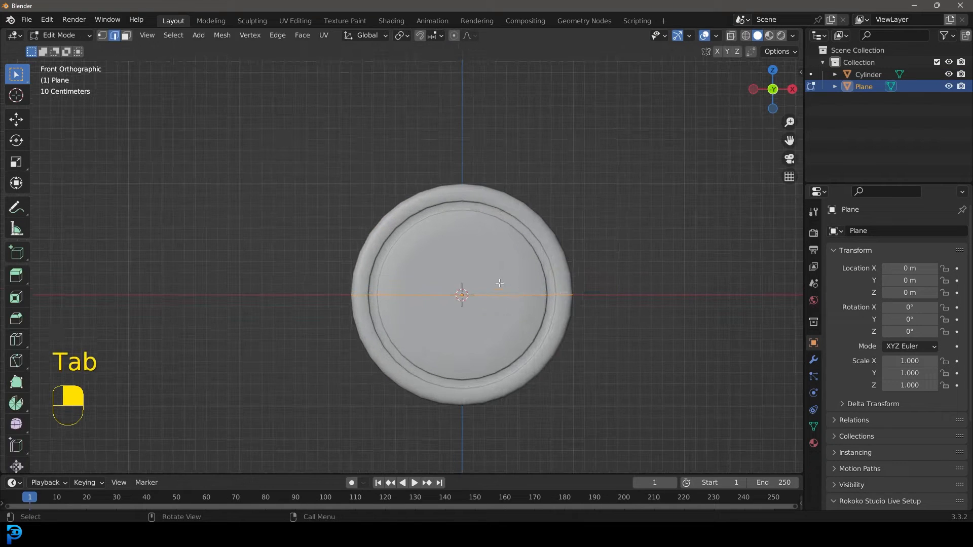
key("z")
Step: Rotate the plane's mesh 90° about the X axis so that it stands upright
middle_click_drag(504, 251, 487, 266)
key("r")
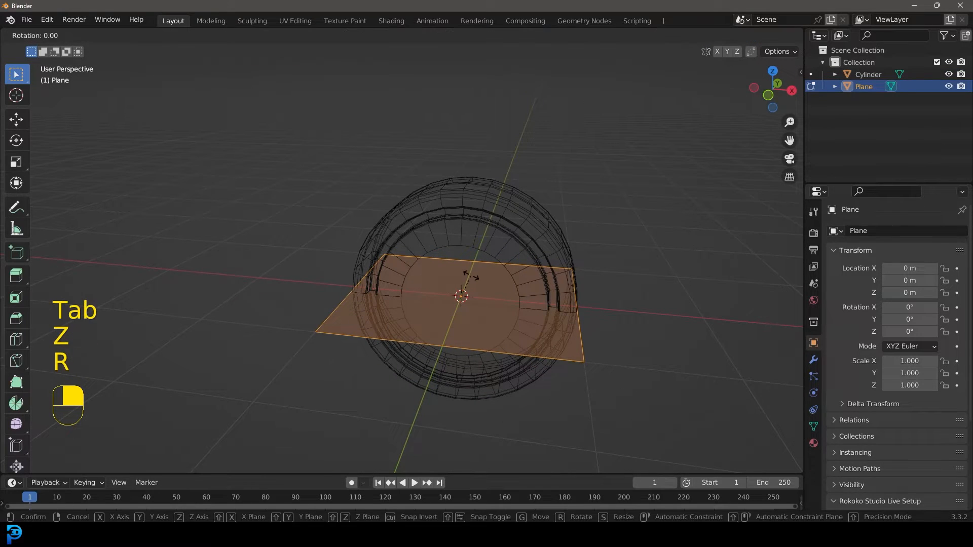
key("x")
key("9")
key("0")
key("Return")
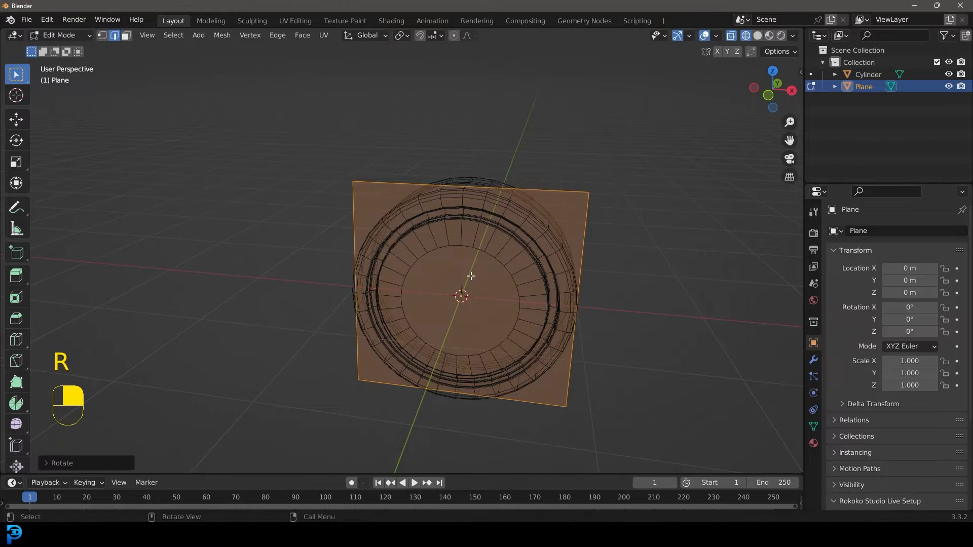
Step: In front view, move the upright plane straight up until its lower edge overlaps the hub's upper rim
key("KP_1")
key("g")
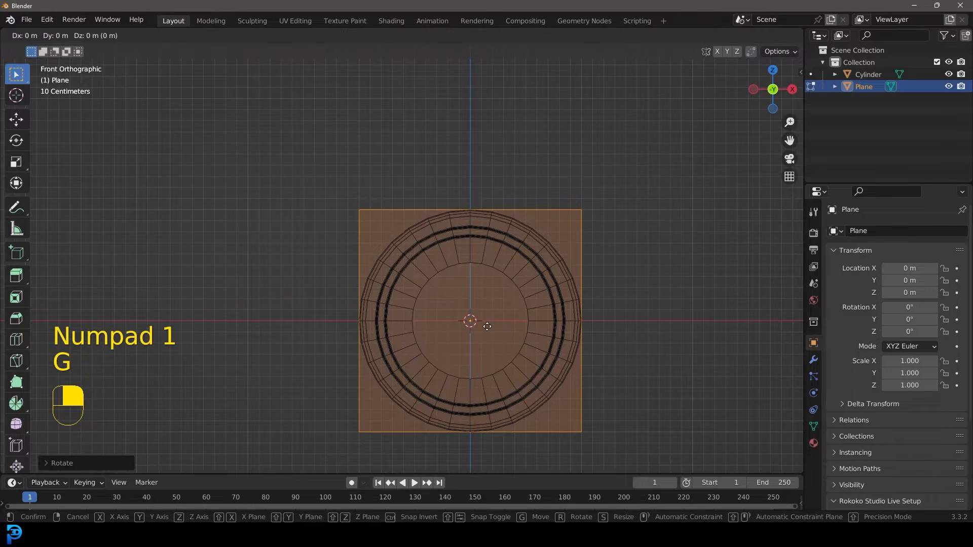
left_click(517, 140)
scroll(517, 140, "up", 2)
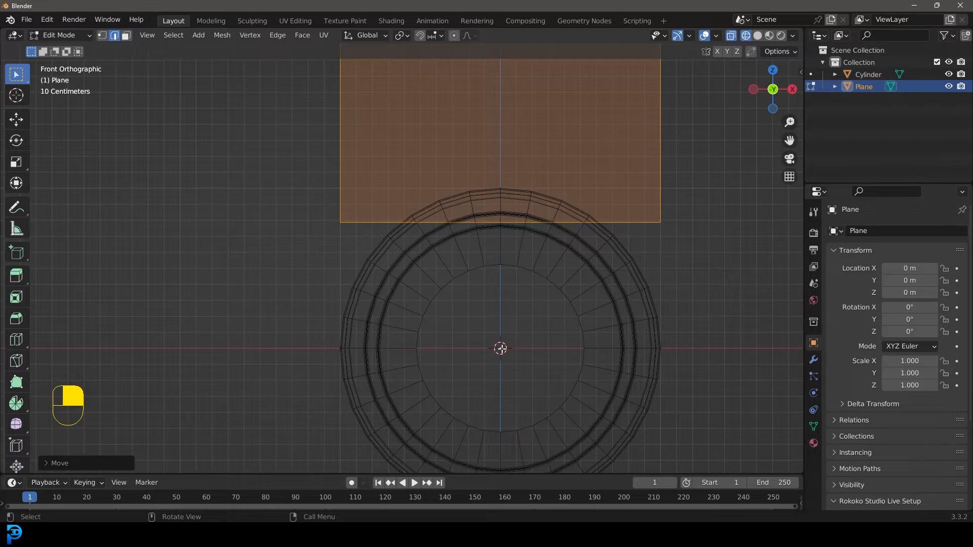
scroll(489, 300, "down", 3)
middle_click_drag(489, 299, 475, 345, "shift")
scroll(626, 281, "up", 2)
Step: Scale the plane down to about 0.8 m square and lower it so its bottom edge sinks into the hub's rim
key("s")
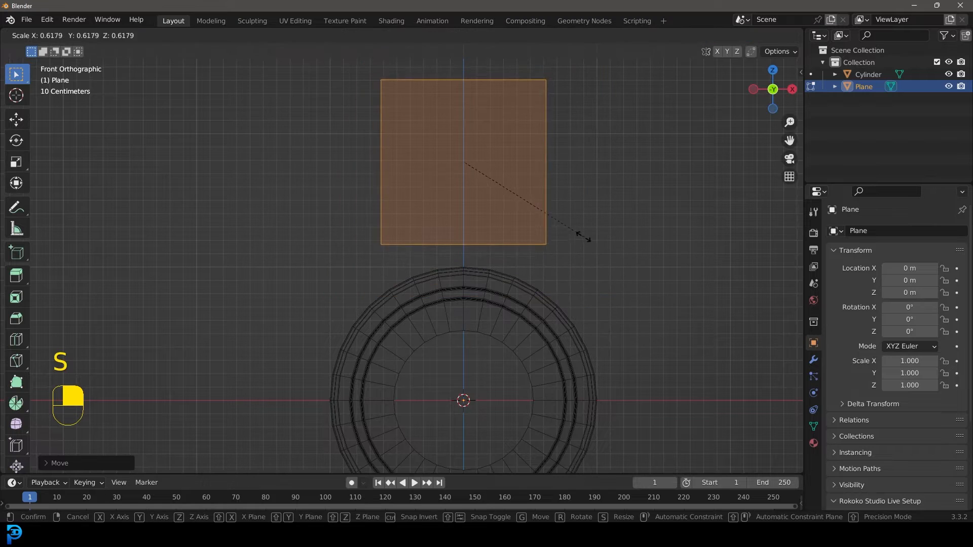
left_click(564, 229)
key("KP_1")
key("g")
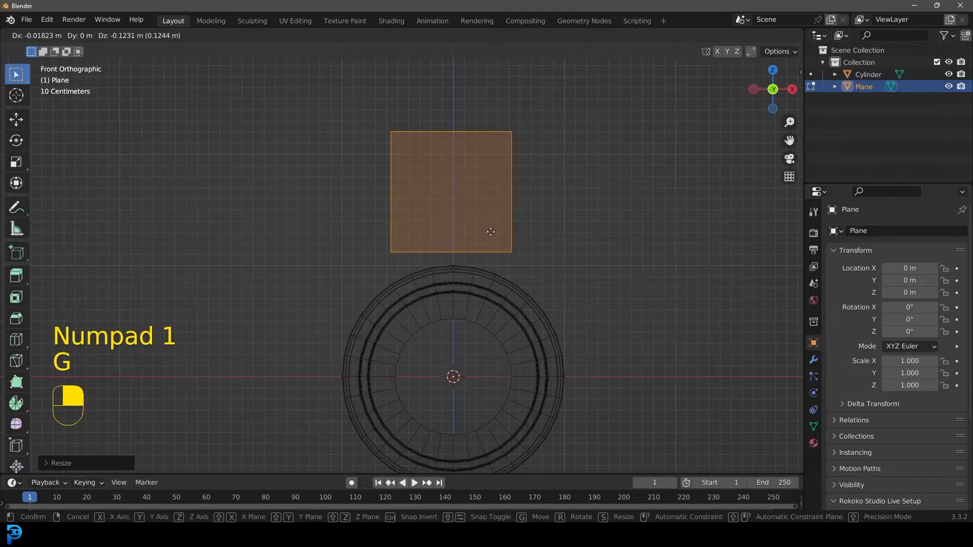
left_click(501, 262)
key("s")
left_click(540, 262)
key("g")
left_click(543, 281)
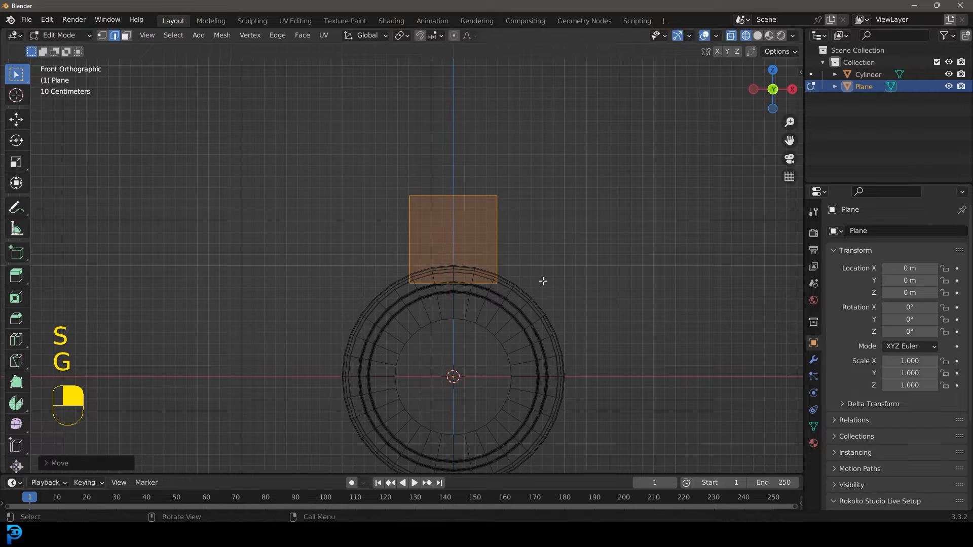
Step: Taper the blade by scaling its two bottom vertices inward to about three quarters of the top edge's width
left_click(105, 36)
left_click_drag(355, 274, 564, 326)
scroll(578, 332, "up", 2)
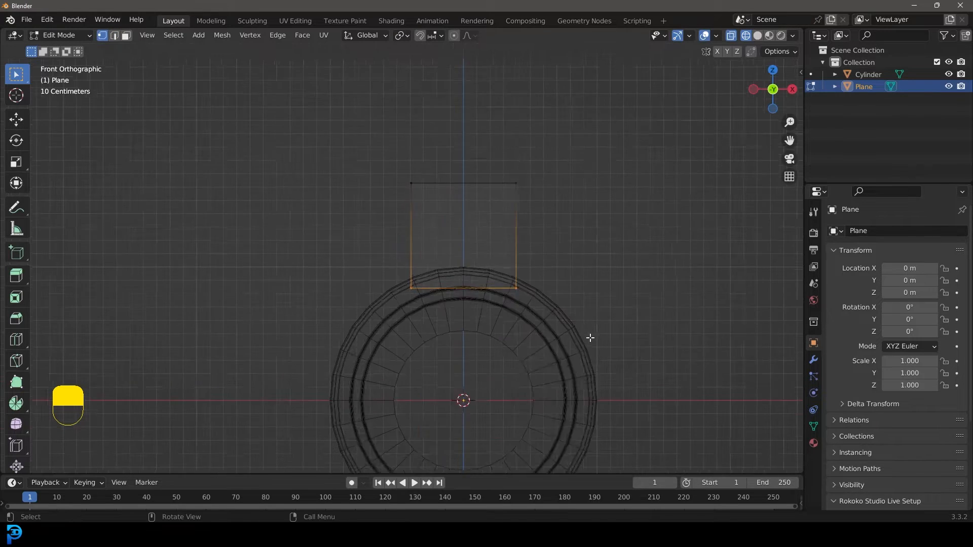
key("s")
left_click(627, 333)
key("s")
right_click(636, 330)
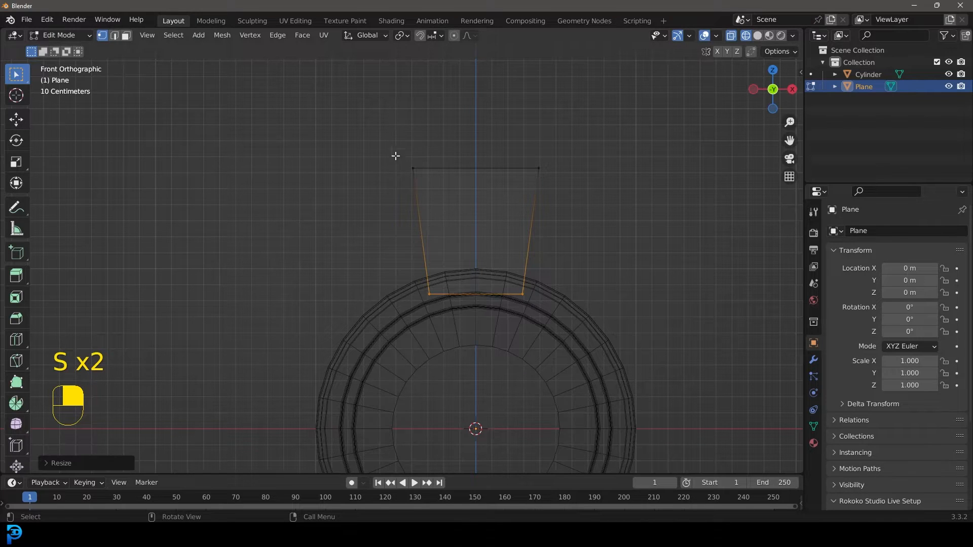
Step: Add one centred vertical loop cut down the tapered blade
scroll(487, 177, "up", 1)
key("ctrl+r")
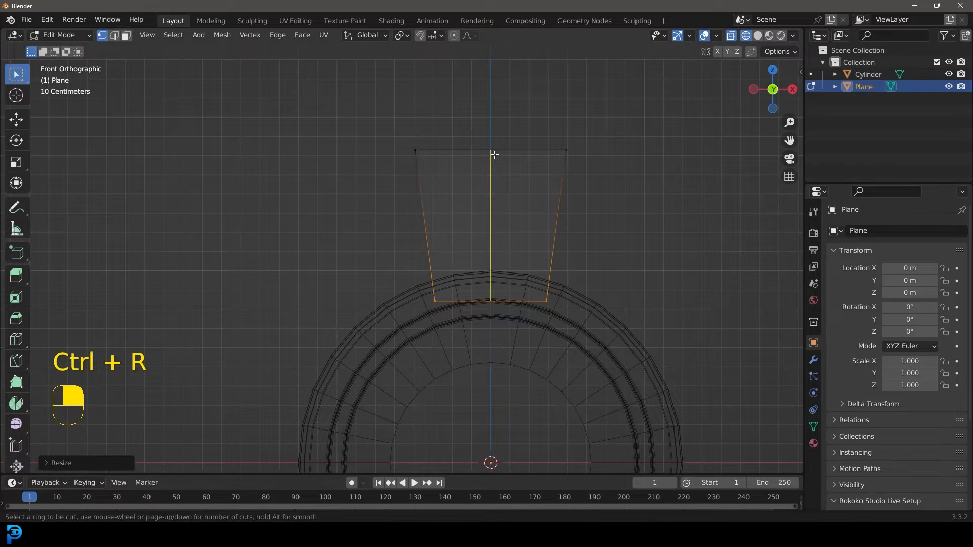
scroll(494, 155, "up", 1)
scroll(494, 154, "down", 1)
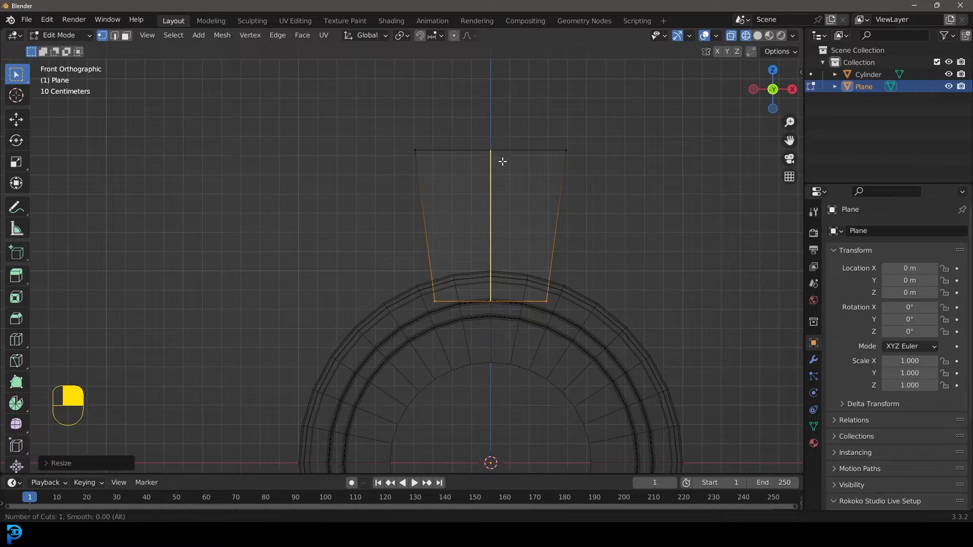
left_click(489, 165)
right_click(489, 165)
Step: Push the blade's centre loop back along Y to fold it into a shallow V, adjusting the depth in solid shading
middle_click_drag(510, 171, 575, 204)
key("y")
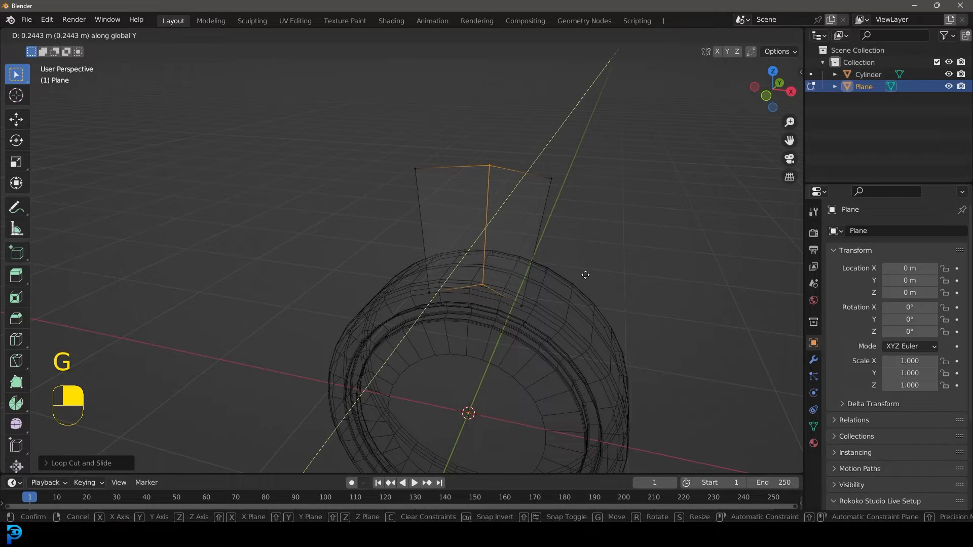
left_click(585, 274)
key("z")
left_click(628, 273)
mouse_move(582, 243)
middle_mouse_down()
mouse_move(513, 244)
mouse_move(507, 271)
middle_mouse_up()
key("g")
left_click(497, 279)
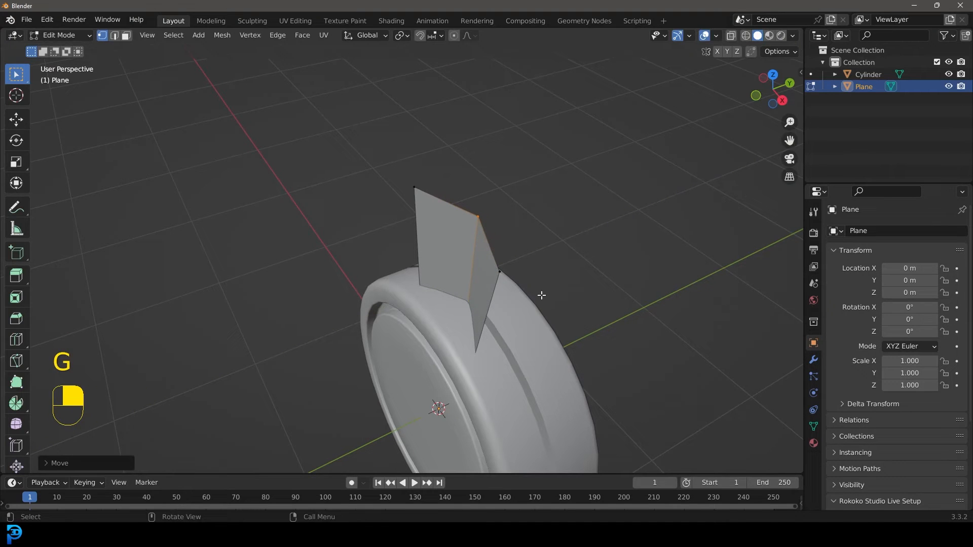
Step: Round the blade's central fold with a wide three-segment bevel to give it a smooth curve
key("ctrl+b")
scroll(573, 319, "up", 2)
left_click(575, 338)
middle_click_drag(571, 336, 478, 259)
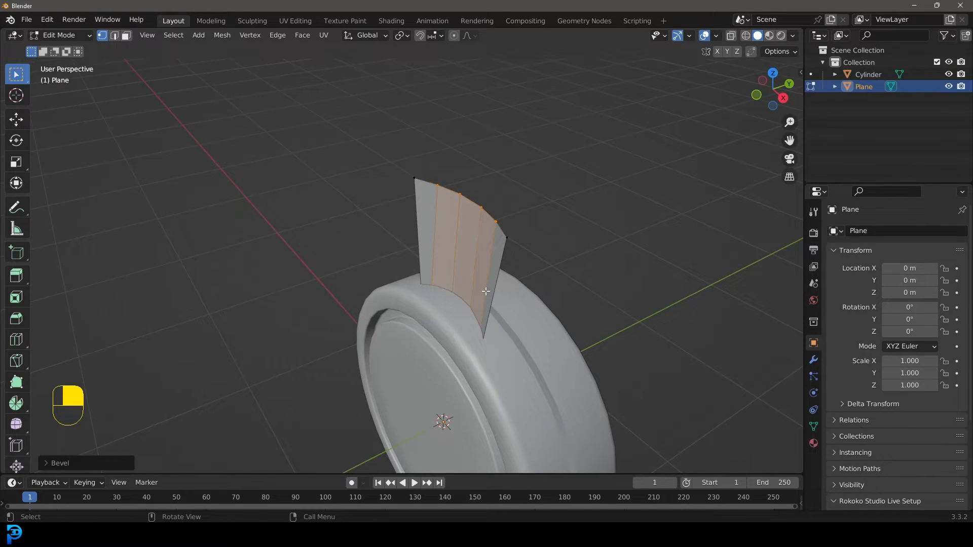
Step: In Object Mode, move the blade about 0.3 m along Y onto the hub's rear section
key("Tab")
key("g")
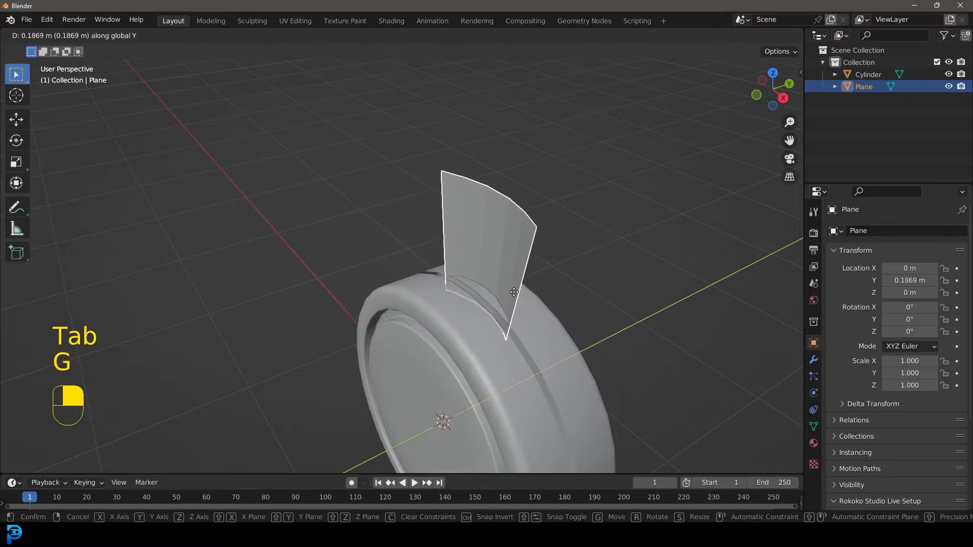
left_click(539, 302)
middle_click_drag(540, 302, 495, 292)
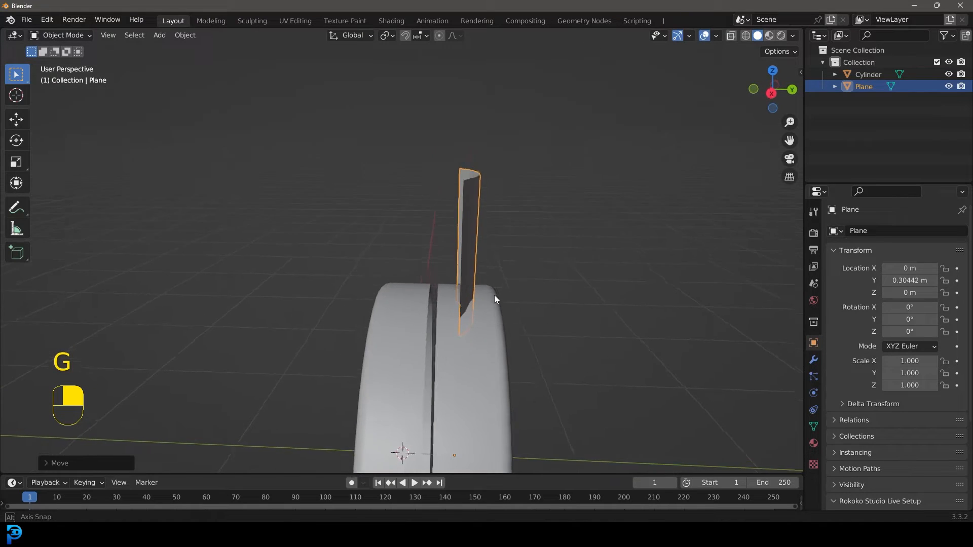
Step: In Edit Mode, rotate the whole blade mesh slightly counter-clockwise in wireframe top view and reposition it over the hub's rear section
key("KP_7")
key("Tab")
middle_click_drag(488, 208, 491, 283, "shift")
scroll(491, 282, "up", 3)
key("z")
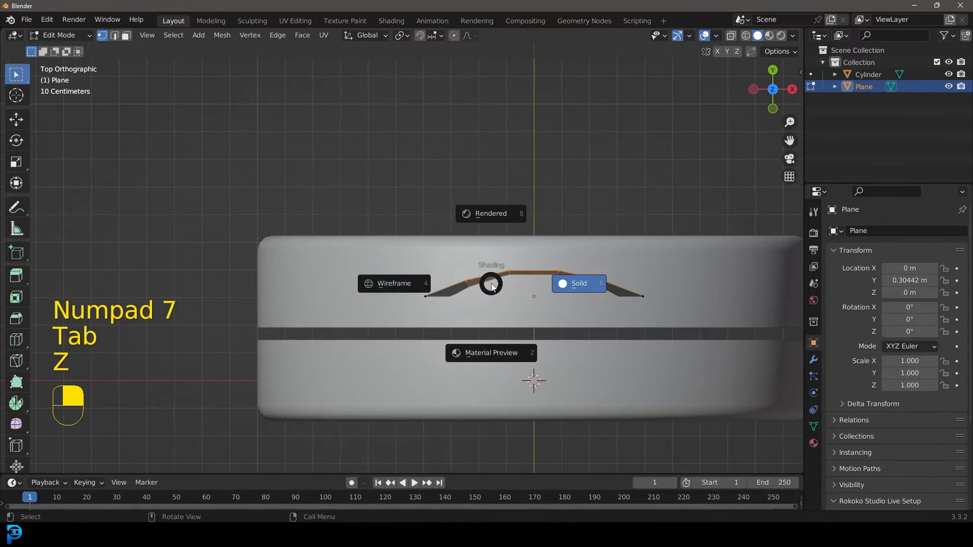
left_click(398, 284)
left_click_drag(328, 170, 677, 362)
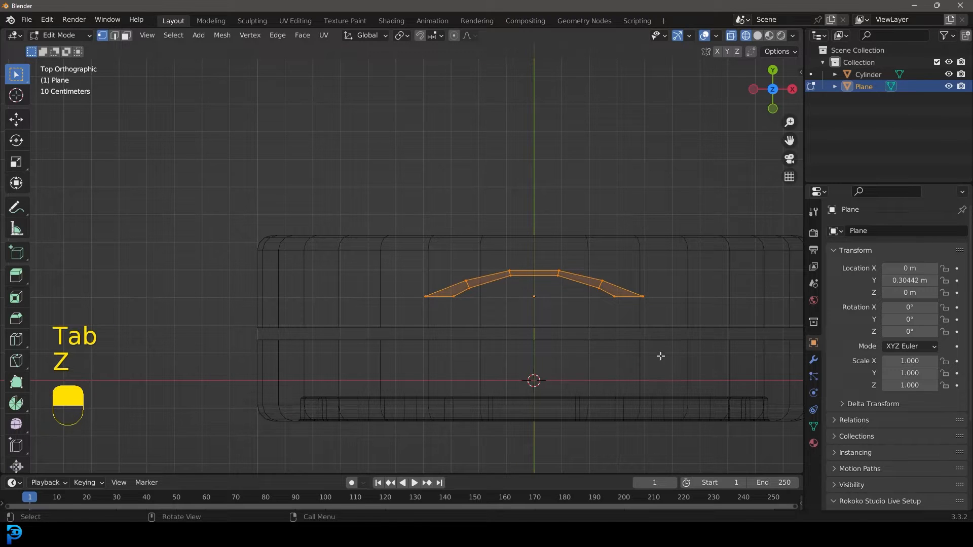
key("r")
left_click(678, 314)
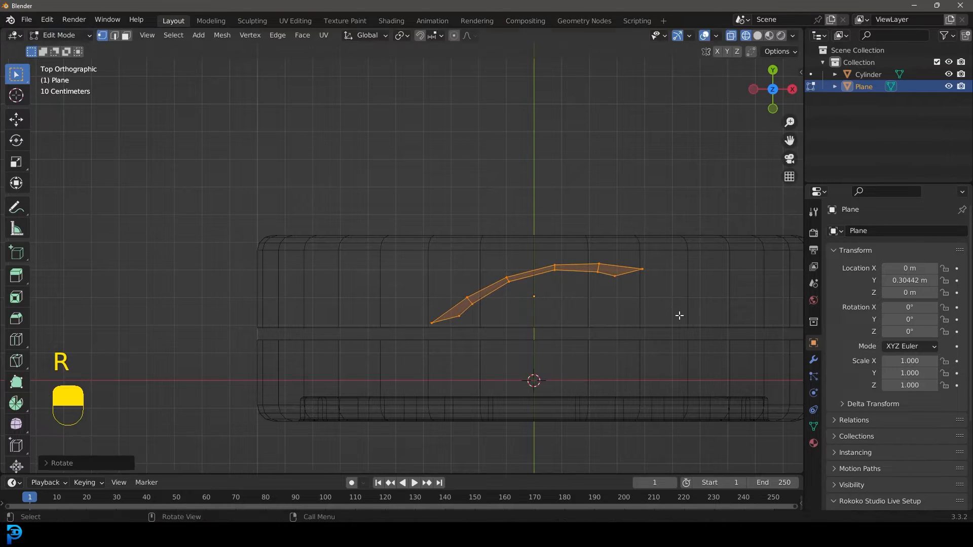
key("g")
left_click(672, 302)
Step: Return to Object Mode in solid shading and shade the blade smooth
key("Tab")
key("z")
left_click(703, 292)
middle_click_drag(577, 327, 562, 248)
key("KP_1")
right_click(497, 202)
left_click(497, 200)
scroll(503, 194, "up", 4)
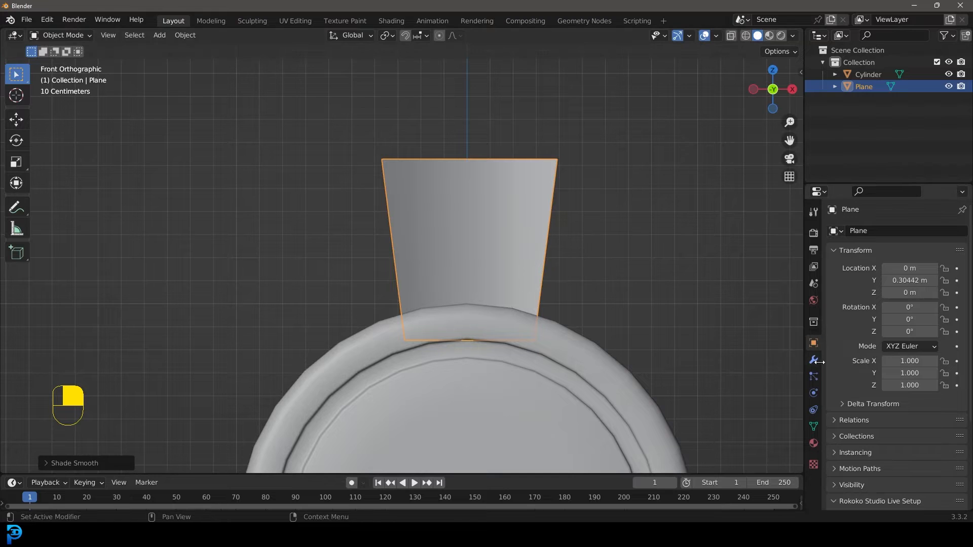
middle_click_drag(374, 156, 425, 189)
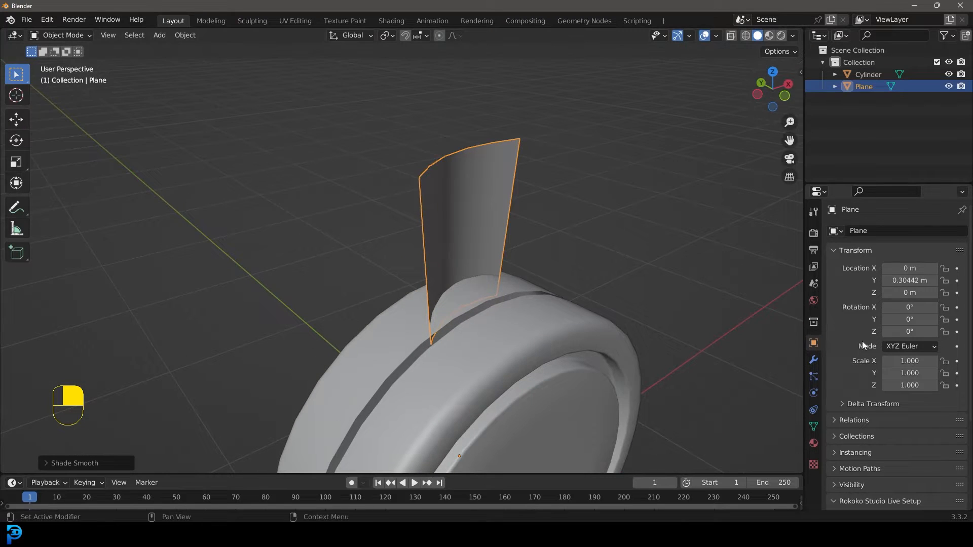
left_click(814, 360)
left_click(865, 231)
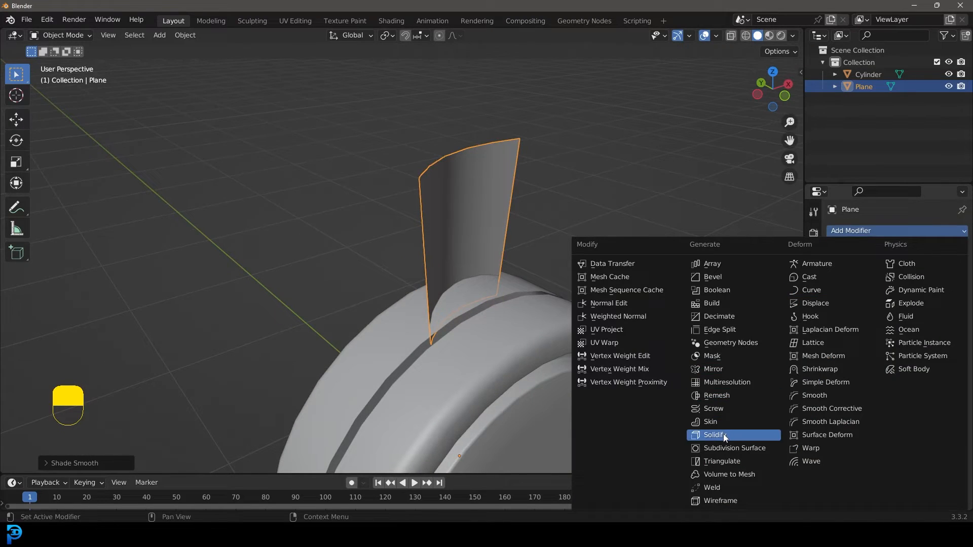
left_click(723, 433)
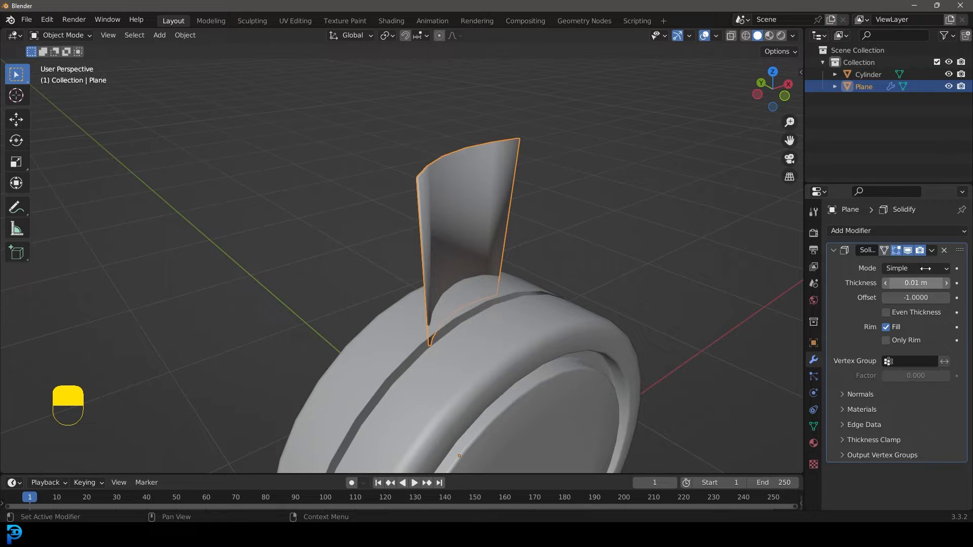
left_click(945, 251)
Step: In Edit Mode, extrude the blade's faces along their normal by about 0.025 m to give it thickness
middle_click_drag(527, 206, 539, 208)
scroll(539, 208, "up", 2)
key("Tab")
middle_click_drag(472, 160, 467, 172, "shift")
key("e")
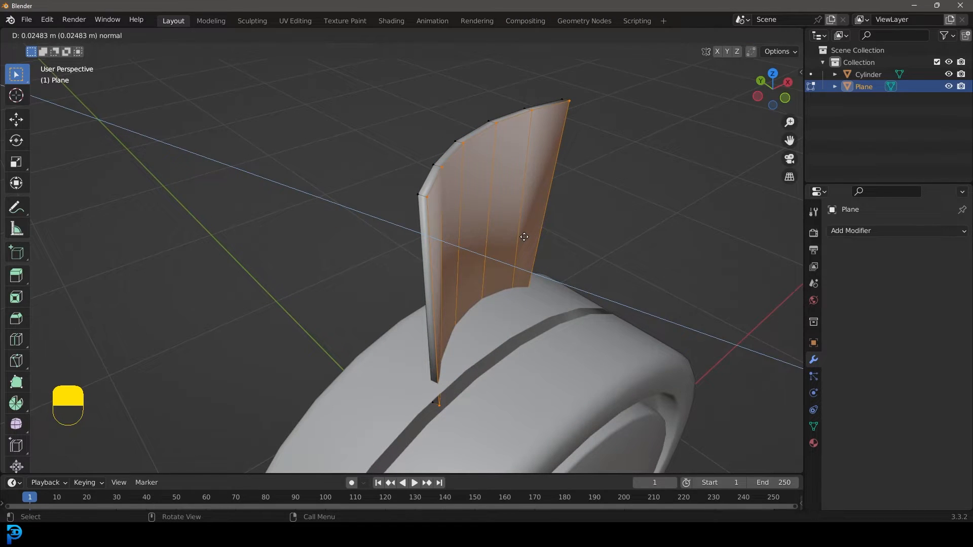
left_click(524, 237)
Step: Round the blade's two outer tip corners with a four-segment edge bevel about 0.078 m wide and return to Object Mode
left_click(115, 37)
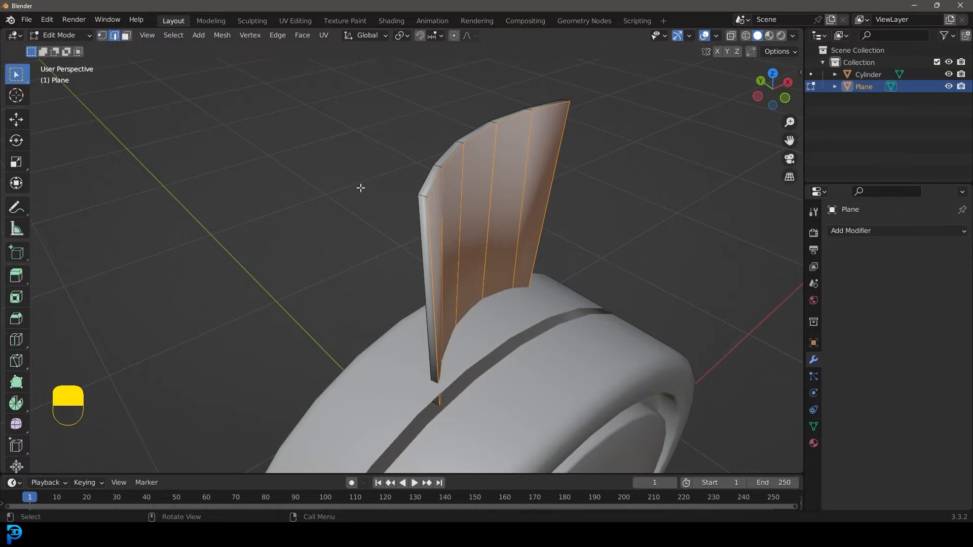
left_click(425, 195)
middle_click_drag(519, 141, 361, 132)
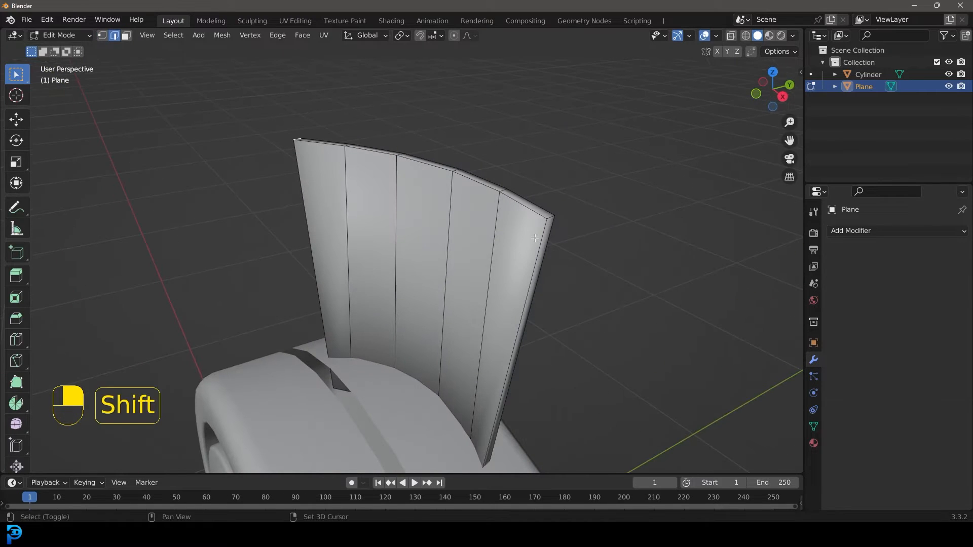
left_click(553, 218, "shift")
key("ctrl+b")
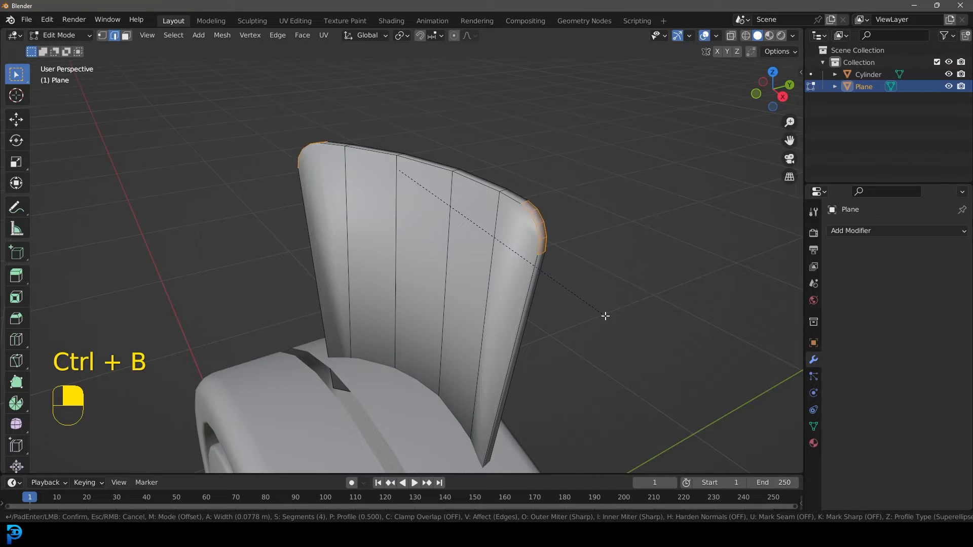
left_click(606, 317)
middle_click_drag(606, 317, 580, 254)
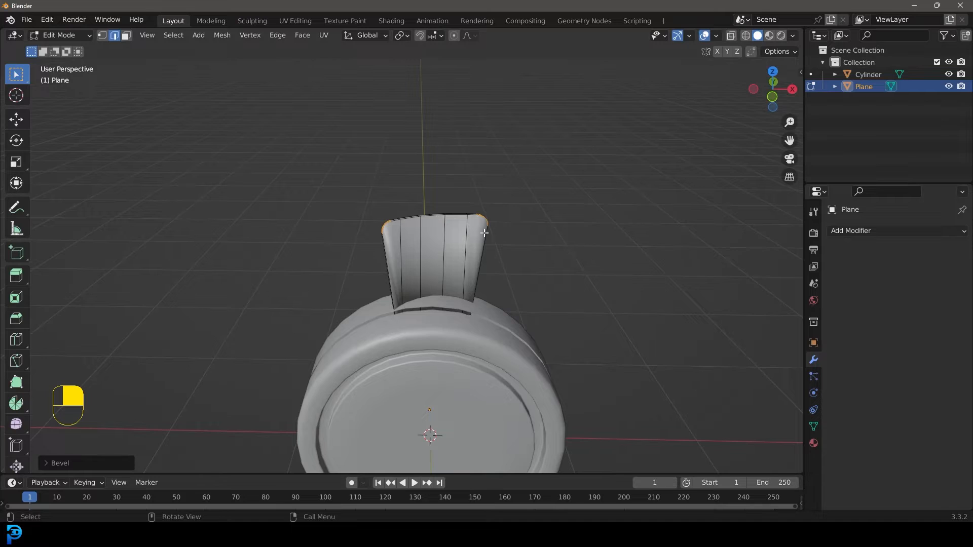
scroll(490, 223, "up", 2)
key("Tab")
Step: In wireframe Edit Mode, delete the faces along the blade's bottom end inside the hub and restore solid shading
scroll(477, 228, "down", 3)
middle_click_drag(426, 254, 434, 225)
scroll(435, 226, "up", 3)
key("z")
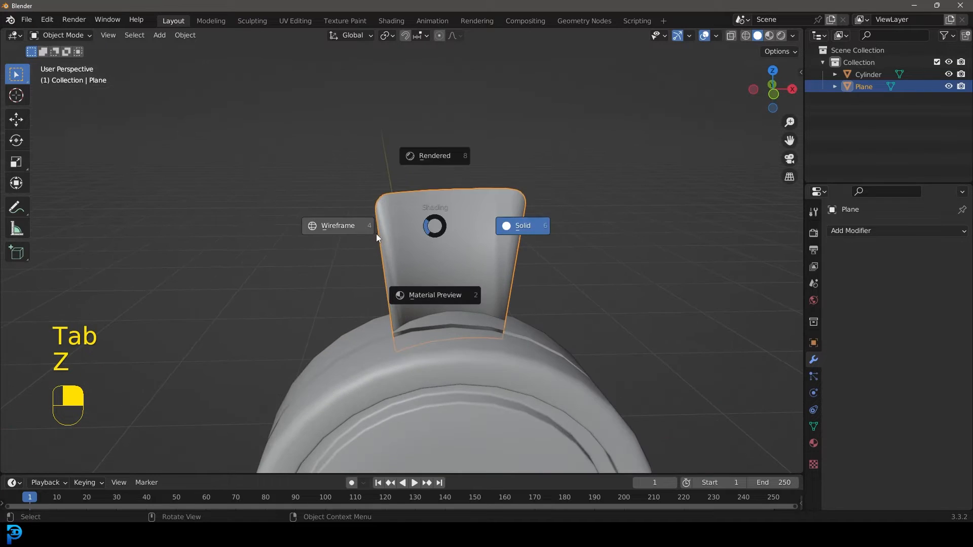
left_click(376, 233)
middle_click_drag(445, 296, 446, 270, "shift")
scroll(457, 271, "up", 4)
key("z")
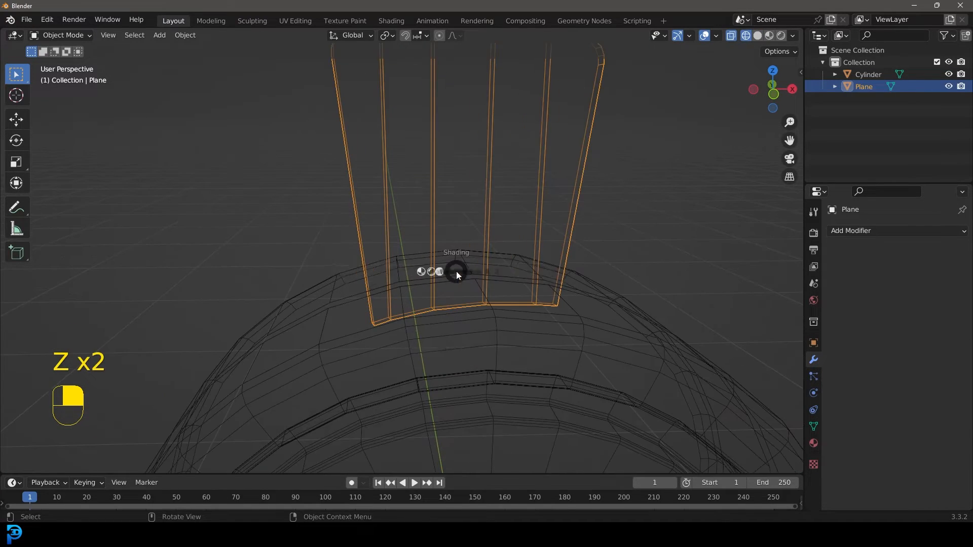
left_click(433, 263)
key("Tab")
key("z")
left_click(324, 221)
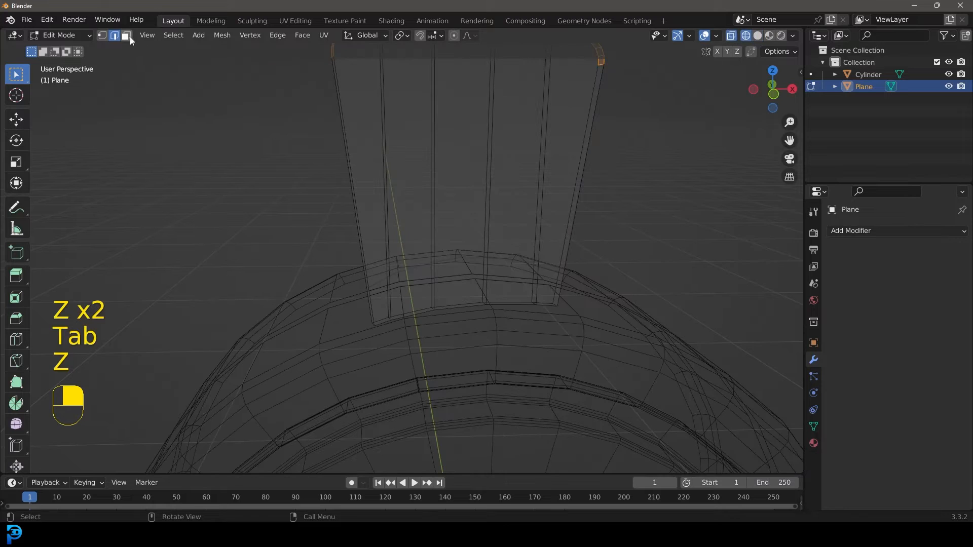
left_click_drag(296, 384, 615, 297)
key("x")
left_click(513, 290)
key("z")
left_click(598, 283)
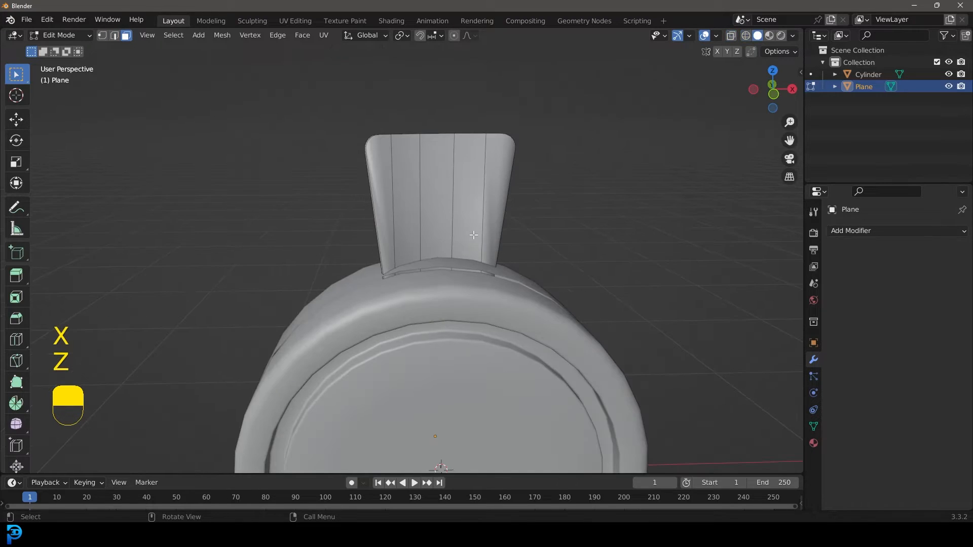
Step: In Object Mode, duplicate the blade and rotate the copy 72° around the hub in front view
mouse_move(474, 235)
middle_mouse_down()
mouse_move(388, 202)
mouse_move(571, 238)
mouse_move(560, 286)
mouse_move(493, 233)
middle_mouse_up()
key("Tab")
scroll(393, 202, "up", 2)
middle_click_drag(509, 190, 465, 201)
scroll(464, 202, "down", 2)
key("KP_1")
scroll(408, 235, "down", 2)
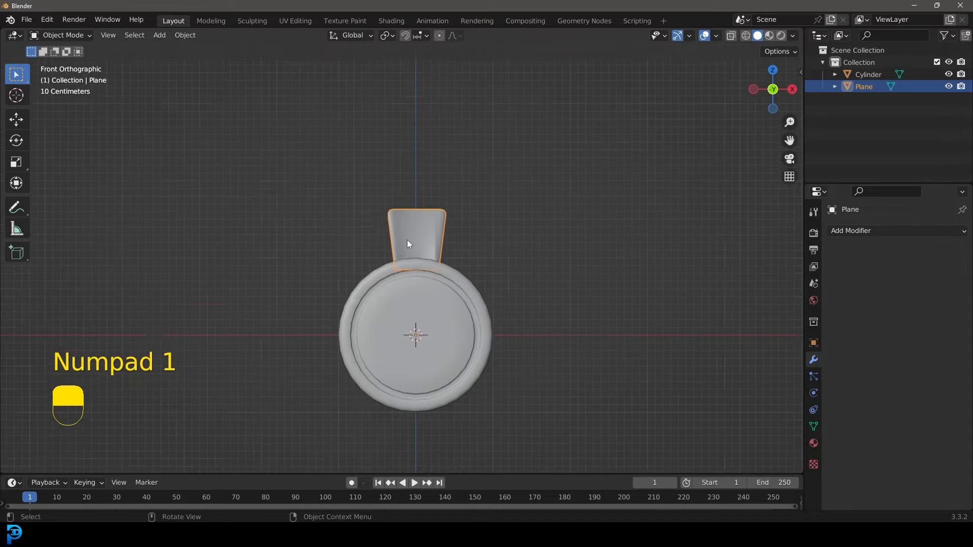
scroll(445, 219, "up", 3)
scroll(446, 219, "up", 1)
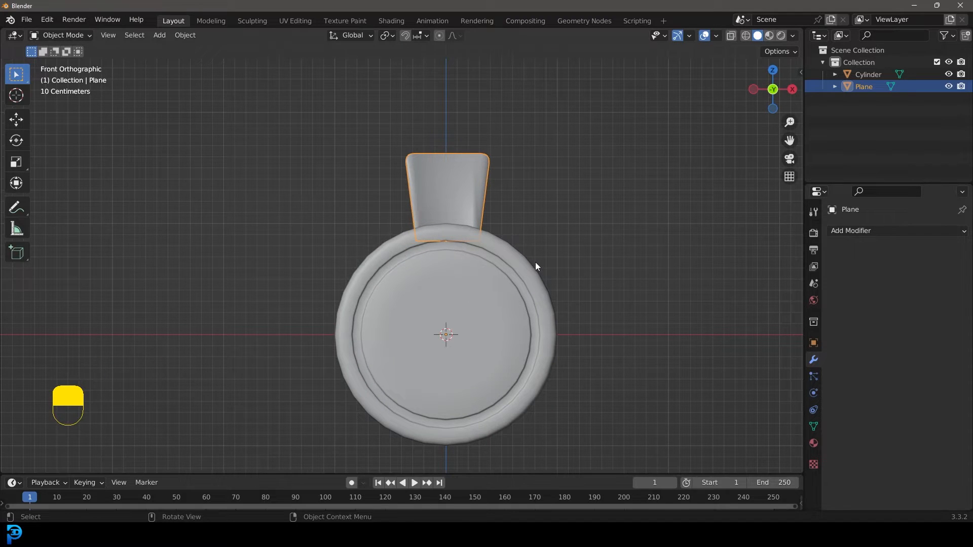
key("shift+d")
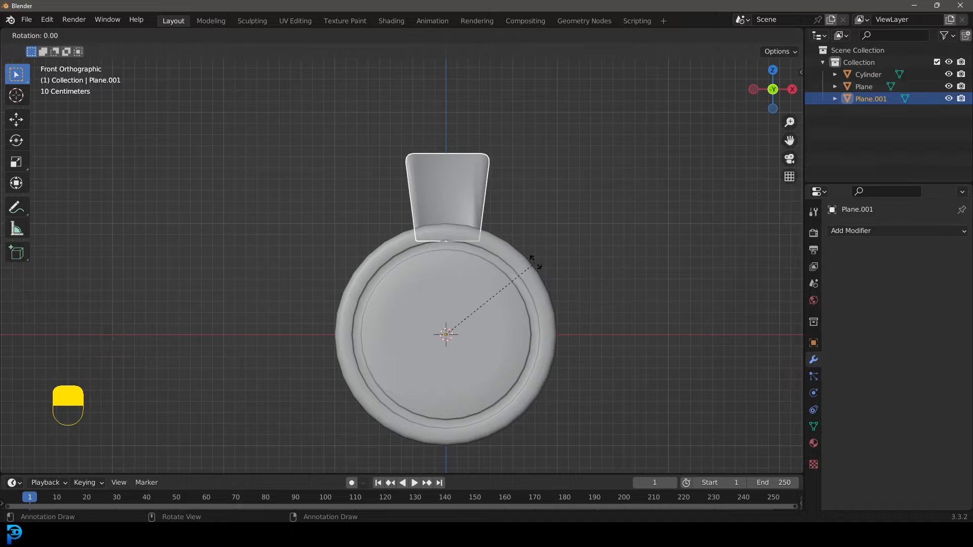
type("72")
key("Return")
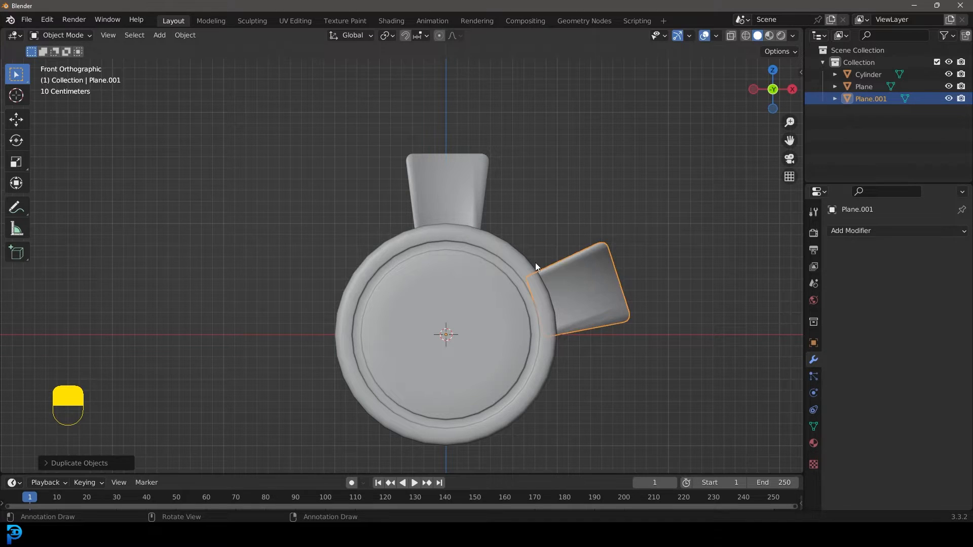
Step: Repeat the 72° rotated duplication three times to complete a ring of five evenly spaced blades
scroll(557, 272, "down", 2)
key("shift+r")
key("shift+r")
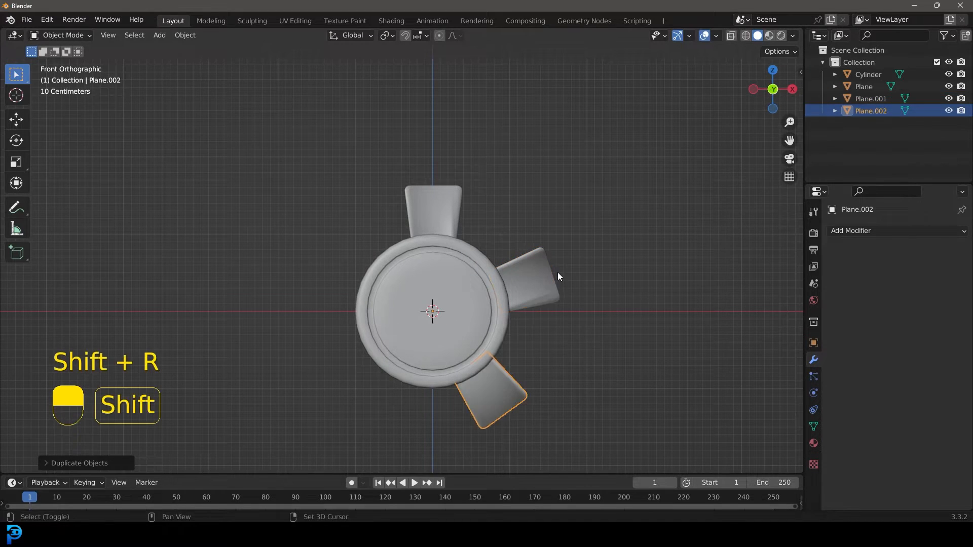
key("shift+r")
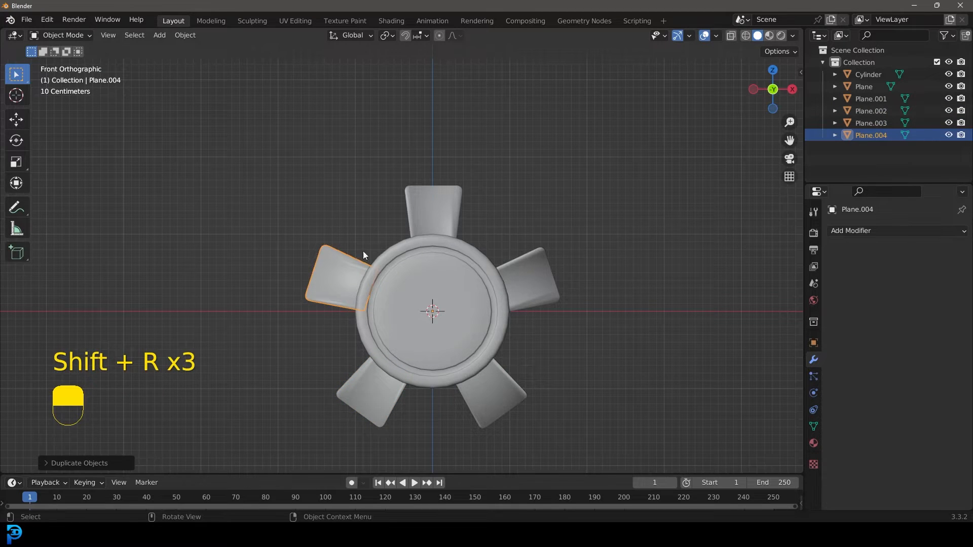
scroll(363, 251, "up", 2)
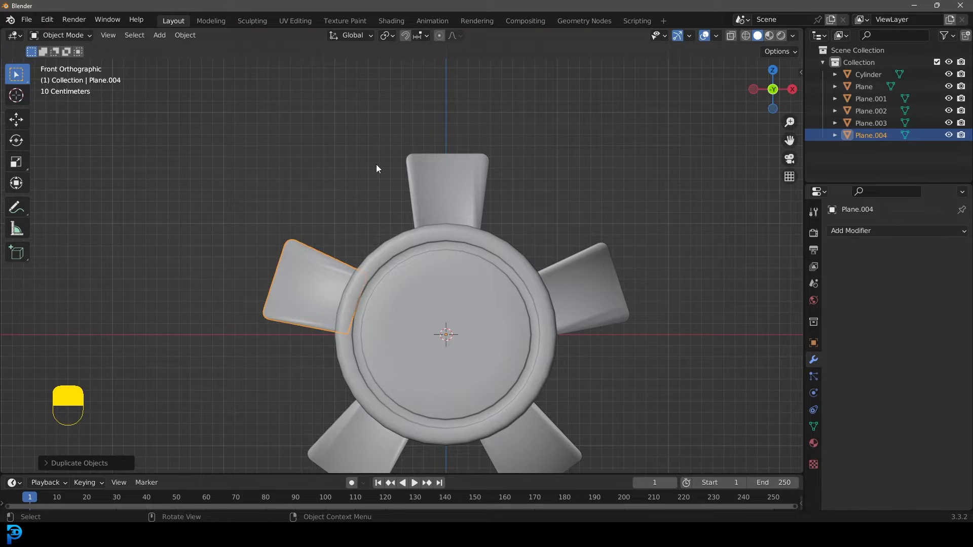
Step: Select all five blades and the hub, with the hub active, and join them into one object
scroll(397, 197, "down", 2)
middle_click_drag(460, 206, 437, 195)
key("alt+a")
left_click(437, 196, "shift")
left_click(546, 248, "shift")
left_click(512, 398, "shift")
left_click(400, 408, "shift")
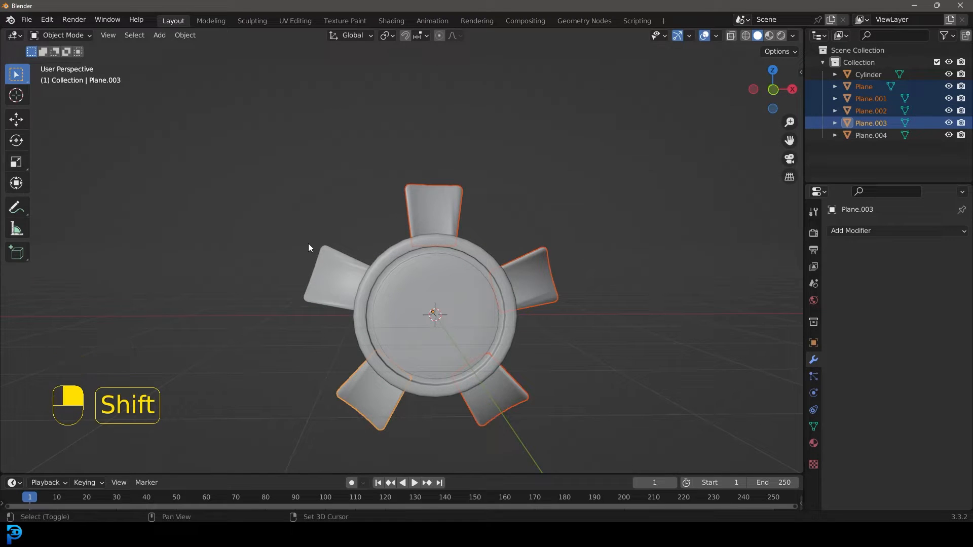
left_click(321, 268, "shift")
key("g")
right_click(404, 270)
middle_click_drag(467, 184, 471, 278)
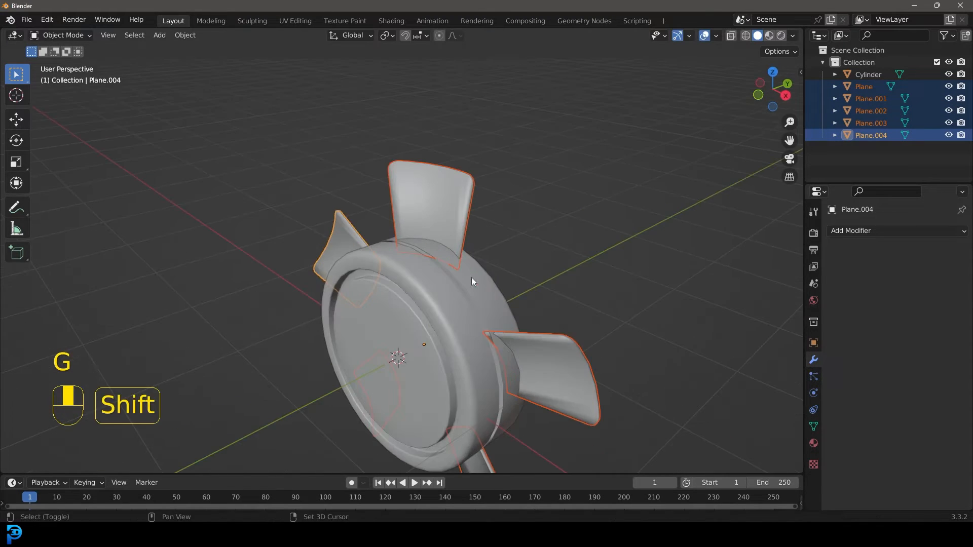
left_click(487, 277, "shift")
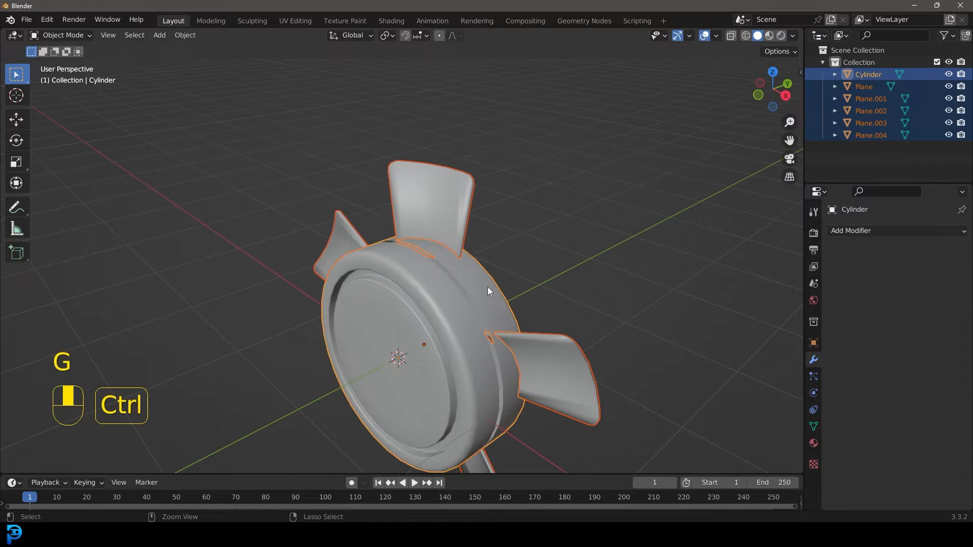
key("ctrl+j")
Step: In Edit Mode, select the linked geometry of all five blades and scale it up about 1.2 times around the median point
key("KP_1")
key("z")
left_click(369, 224)
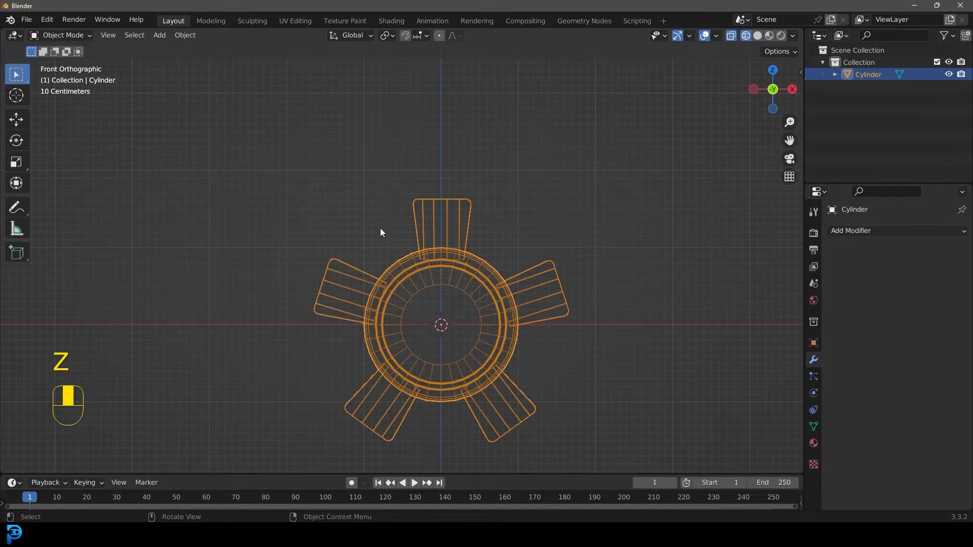
key("Tab")
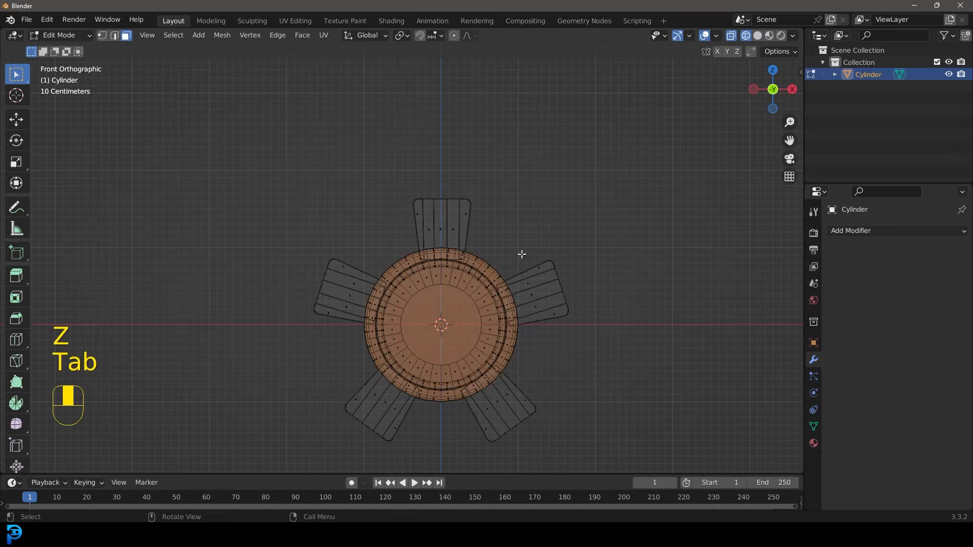
left_click_drag(335, 145, 516, 220)
left_click(102, 35)
left_click_drag(406, 175, 481, 211)
left_click_drag(545, 251, 585, 329, "shift")
left_click_drag(548, 406, 494, 457, "shift")
left_click_drag(408, 450, 359, 423, "shift")
left_click_drag(321, 334, 272, 274, "shift")
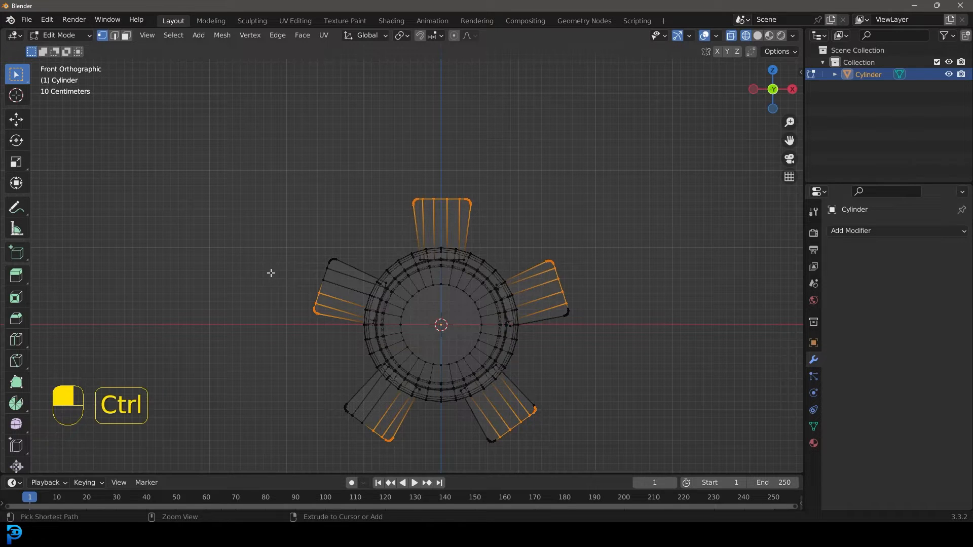
key("ctrl+l")
scroll(494, 295, "up", 1)
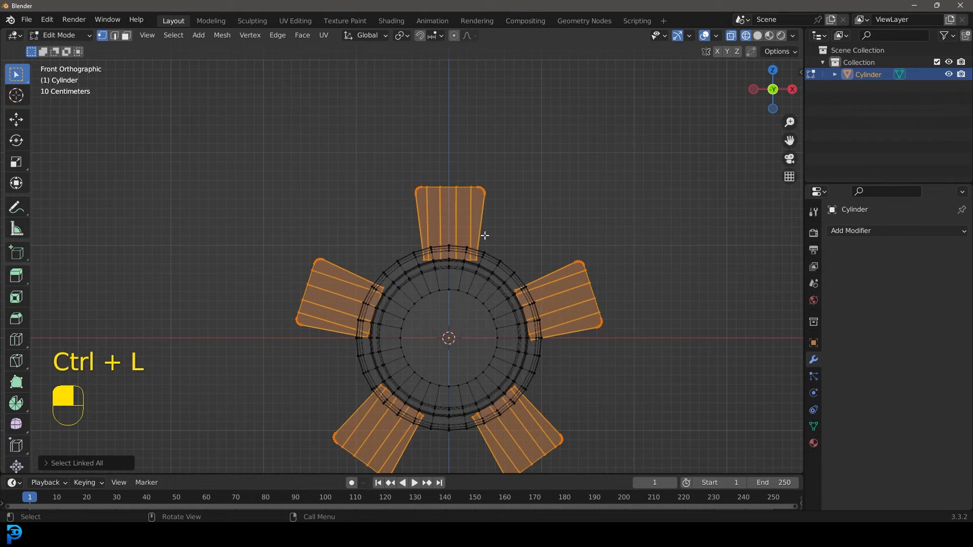
key("g")
left_click(398, 38)
left_click(424, 88)
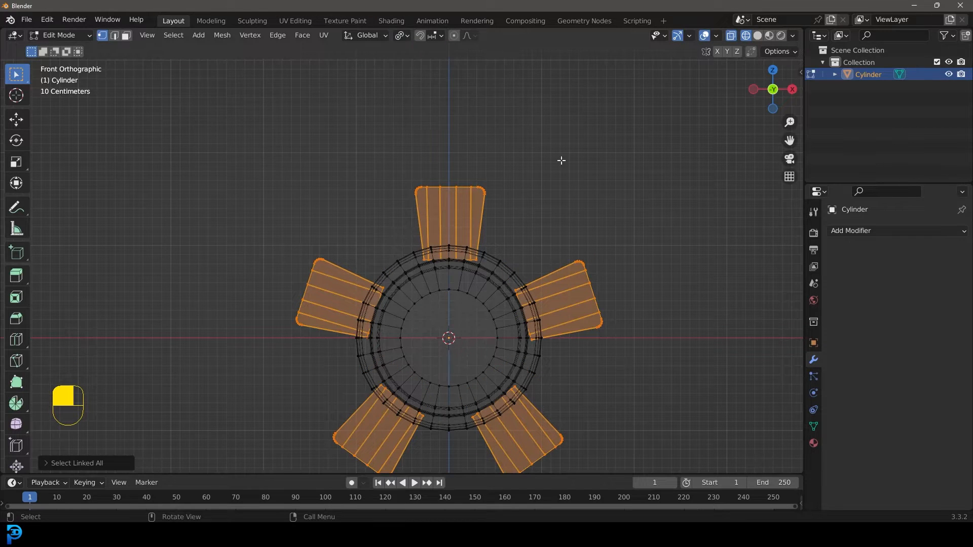
scroll(646, 232, "down", 1)
key("s")
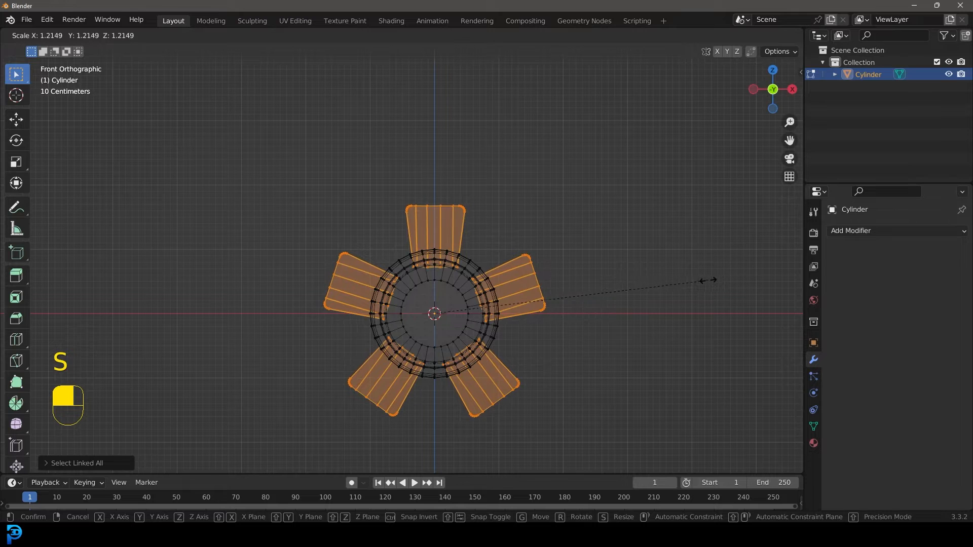
left_click(703, 279)
Step: Return to Object Mode in solid shading and set the transform pivot point to Individual Origins
key("z")
mouse_move(551, 256)
middle_mouse_down()
mouse_move(456, 265)
mouse_move(476, 274)
mouse_move(445, 262)
mouse_move(470, 229)
mouse_move(453, 233)
middle_mouse_up()
key("Tab")
left_click(387, 35)
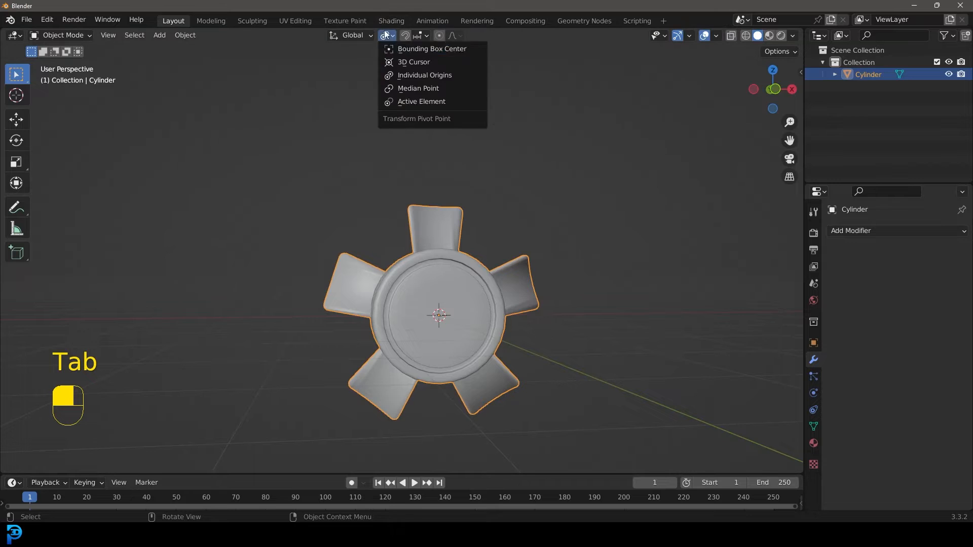
left_click(436, 76)
middle_click_drag(501, 213, 476, 231)
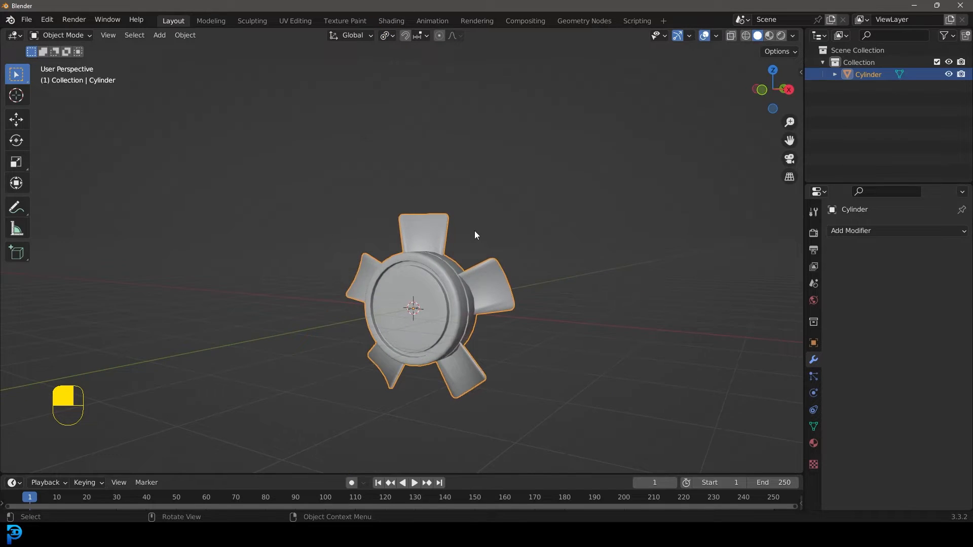
Step: In front view, add a mesh circle at the fan's center and enter Edit Mode on it
key("KP_1")
middle_click_drag(447, 311, 449, 285, "shift")
key("shift+a")
mouse_move(431, 209)
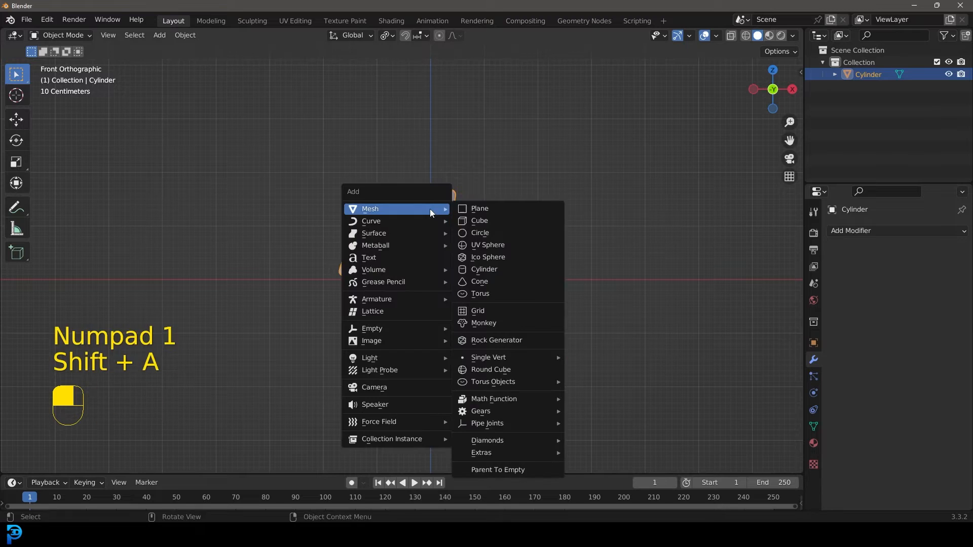
left_click(483, 233)
scroll(478, 291, "up", 2)
key("Tab")
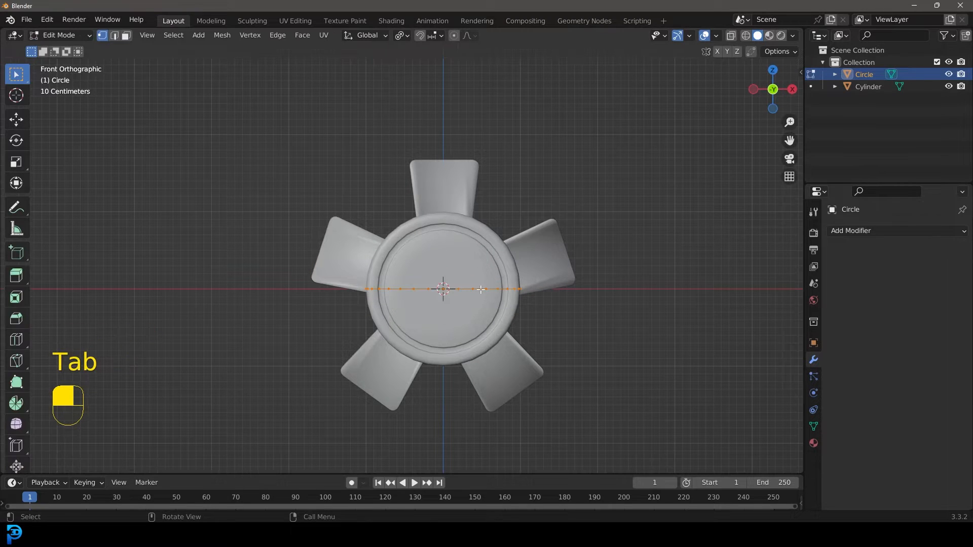
Step: Rotate the circle 90° about X and scale it up about 1.8 times so it surrounds the blades
key("r")
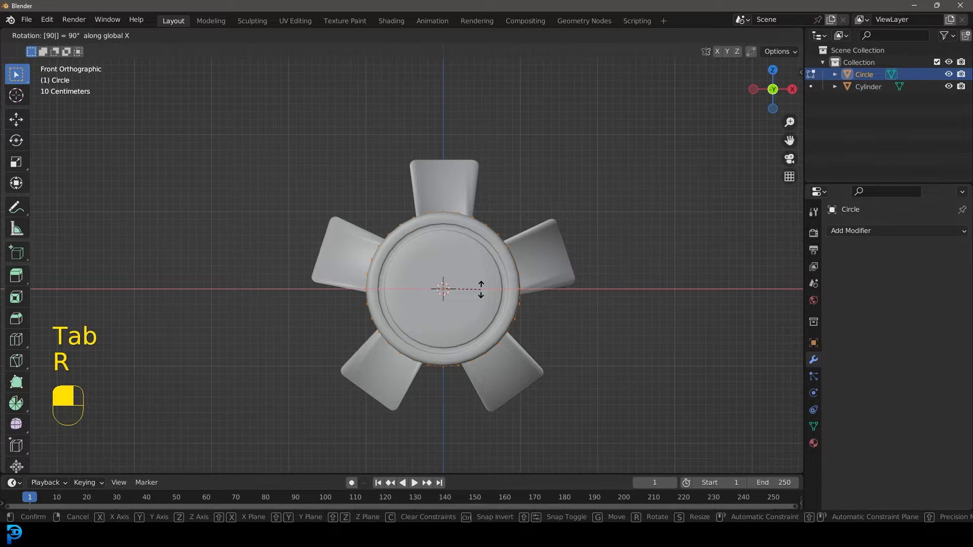
left_click(481, 289)
key("s")
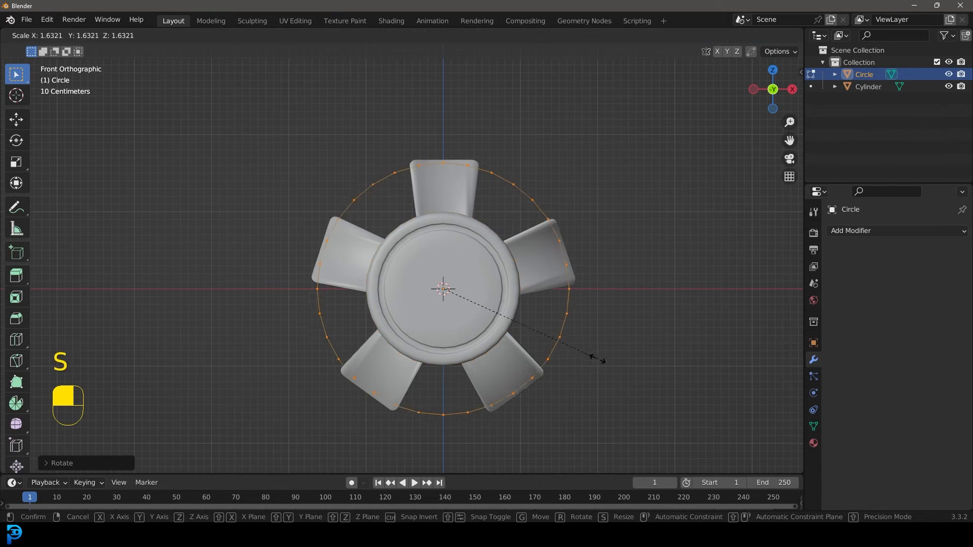
left_click(611, 373)
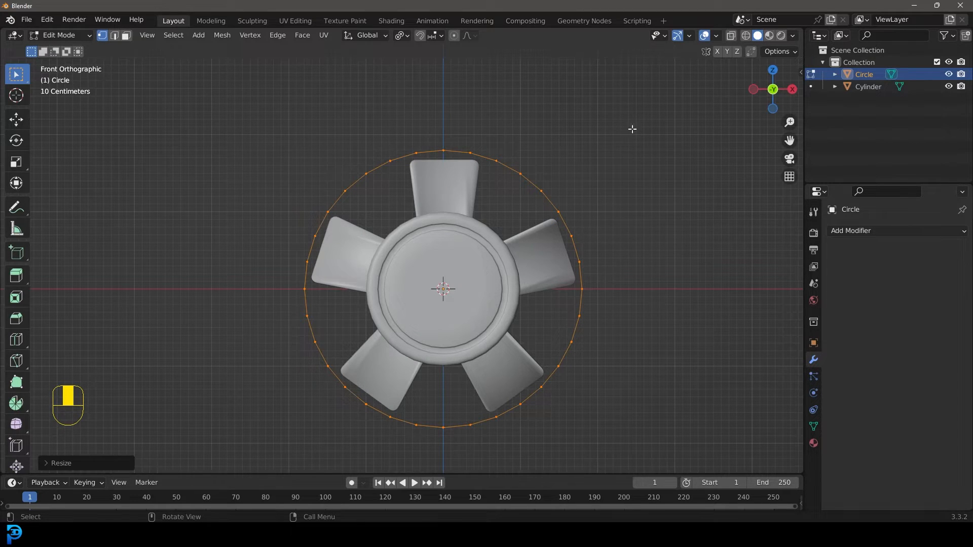
Step: Extrude the circle outward by scaling about 1.4 times to form a flat ring
key("e")
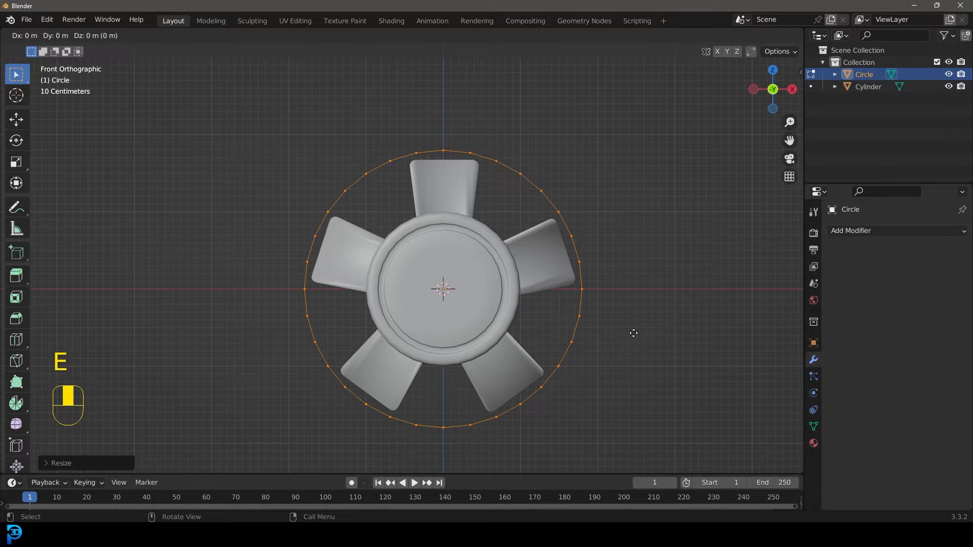
key("s")
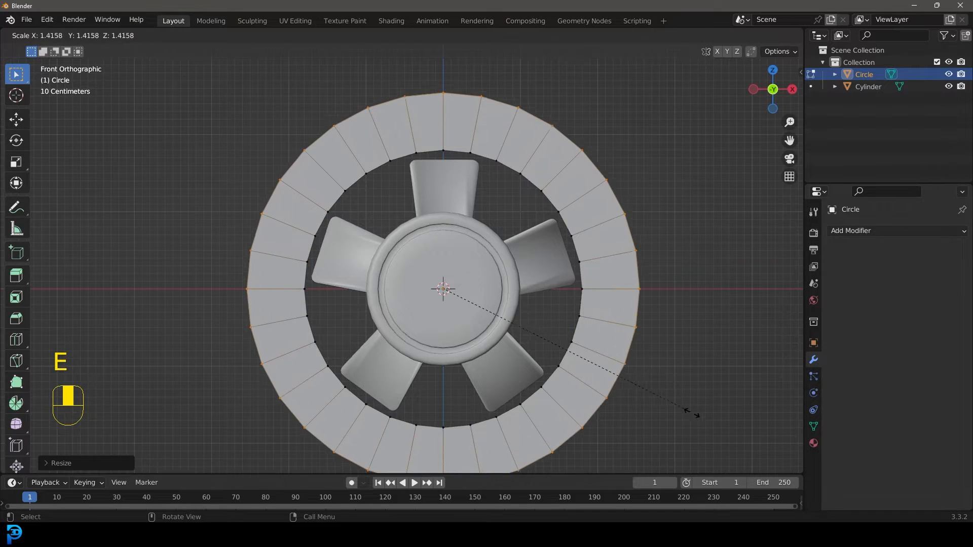
left_click(693, 412)
scroll(507, 229, "down", 3)
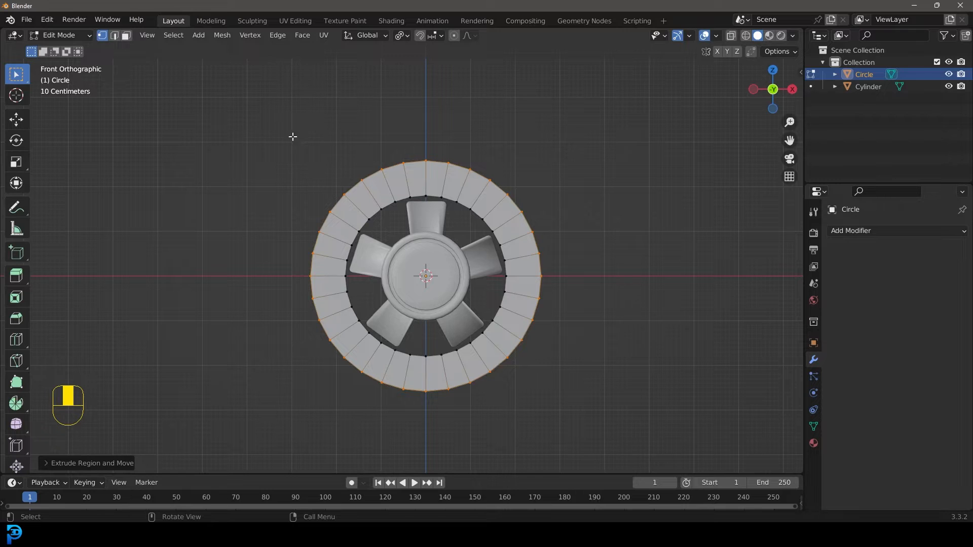
Step: Select the upper part of the ring and deselect its inner-edge vertices in wireframe, keeping only the eleven upper outer vertices
left_click_drag(241, 59, 608, 218)
scroll(524, 210, "up", 3)
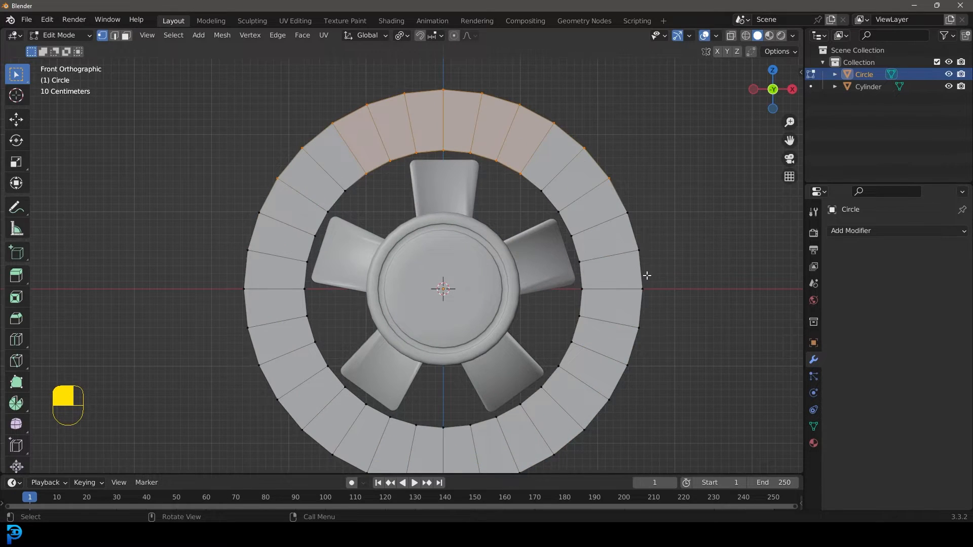
scroll(257, 272, "up", 2)
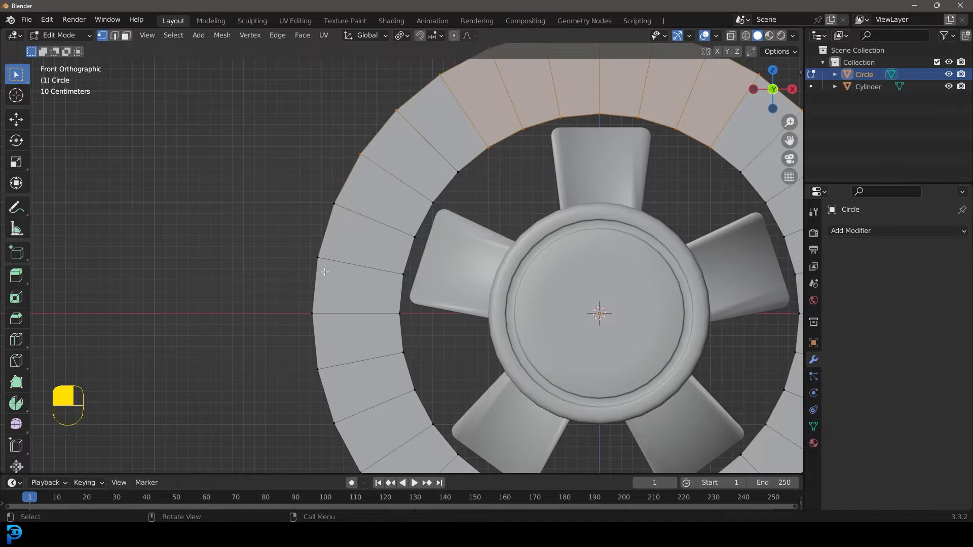
key("z")
key("w")
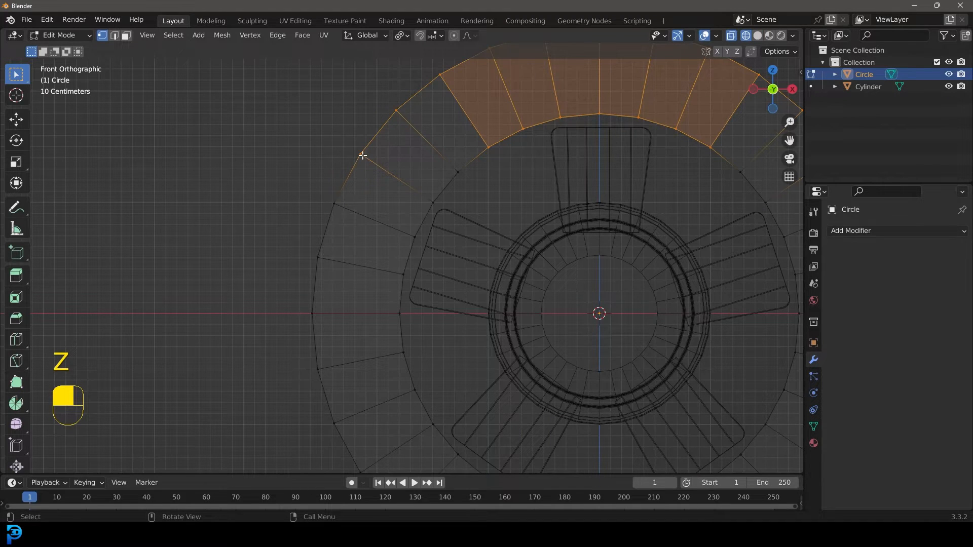
scroll(400, 180, "down", 3)
middle_click_drag(591, 290, 447, 287, "shift")
scroll(447, 286, "up", 2)
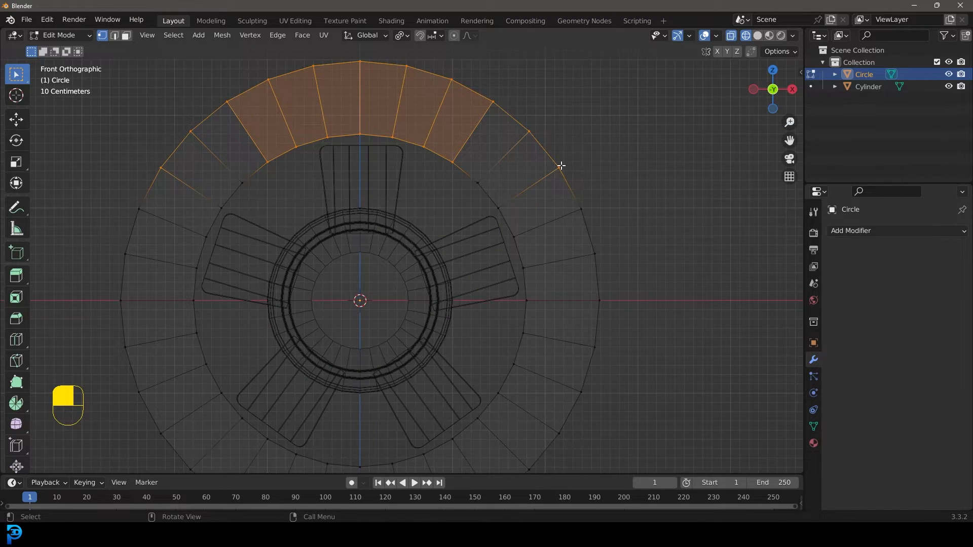
key("c")
mouse_move(459, 167)
middle_mouse_down()
mouse_move(441, 147)
mouse_move(329, 134)
mouse_move(232, 209)
middle_mouse_up()
right_click(397, 153)
Step: In solid shading, flatten the selected upper outer vertices into a straight line by scaling to 0 along Z
scroll(415, 167, "up", 1)
key("z")
left_click(530, 207)
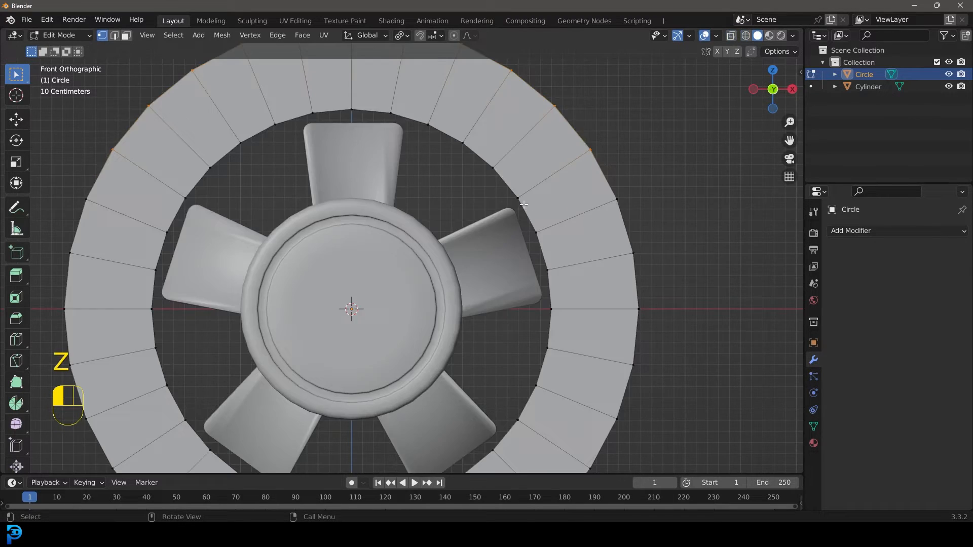
scroll(532, 205, "down", 3)
key("g")
right_click(437, 194)
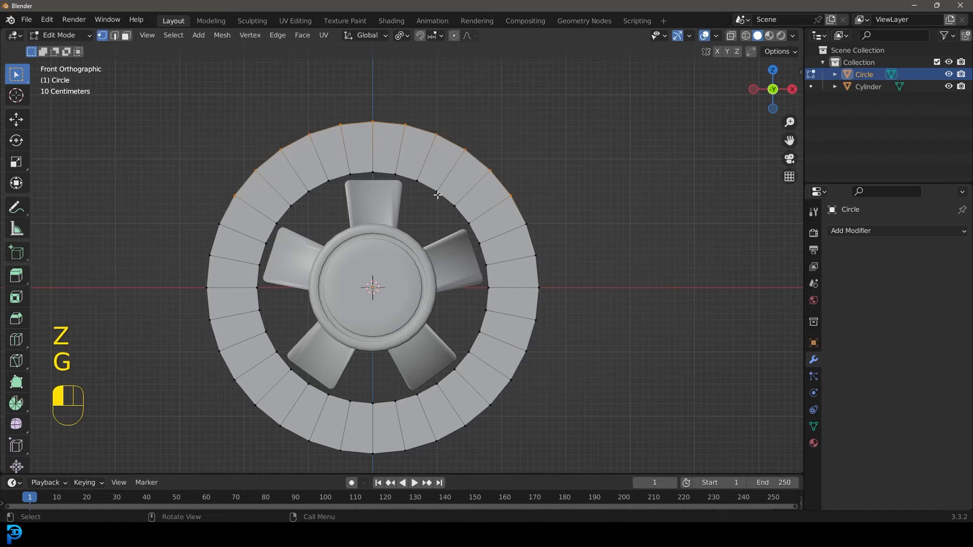
key("s")
key("z")
key("0")
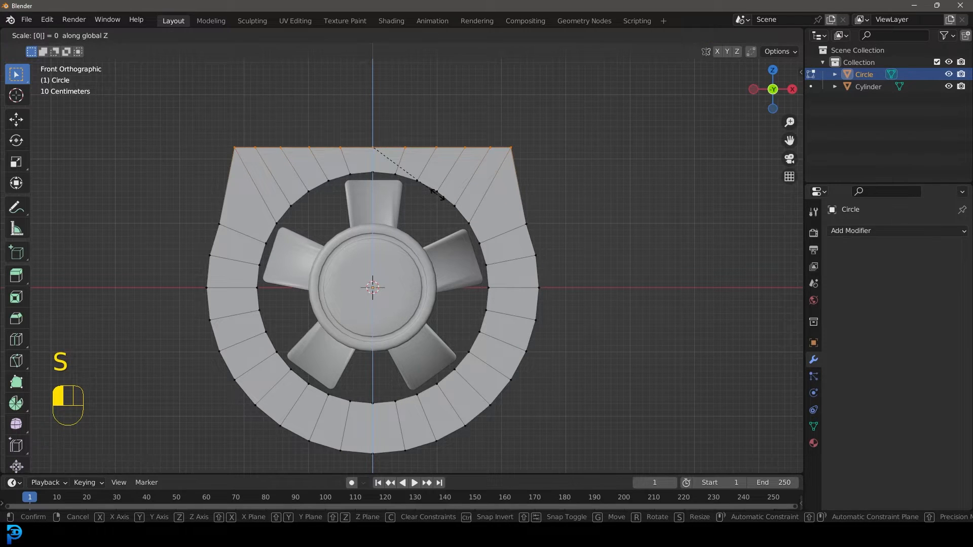
left_click(437, 194)
Step: Select the lower part of the ring and switch to wireframe shading
middle_click_drag(276, 428, 278, 324, "shift")
left_click_drag(283, 357, 569, 231)
middle_click_drag(570, 231, 517, 232, "shift")
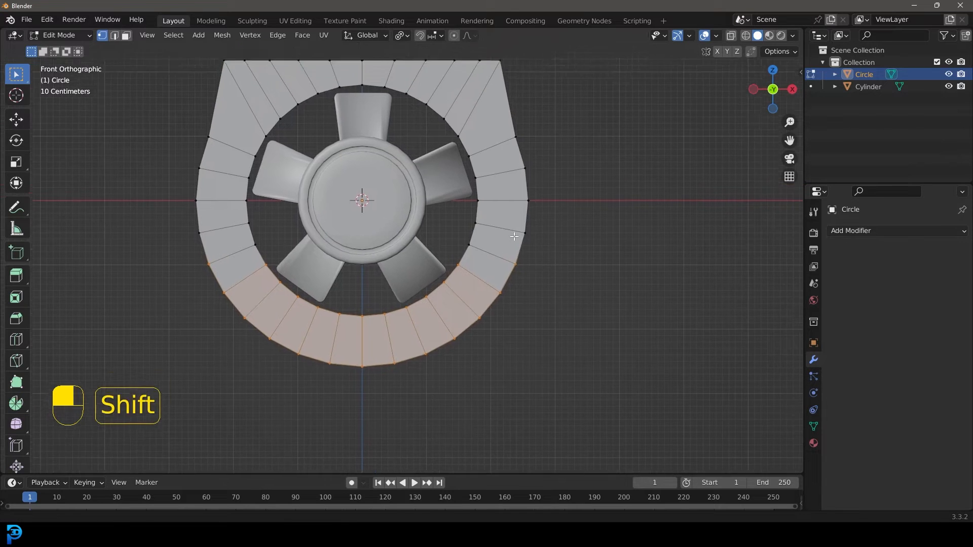
scroll(517, 232, "up", 3)
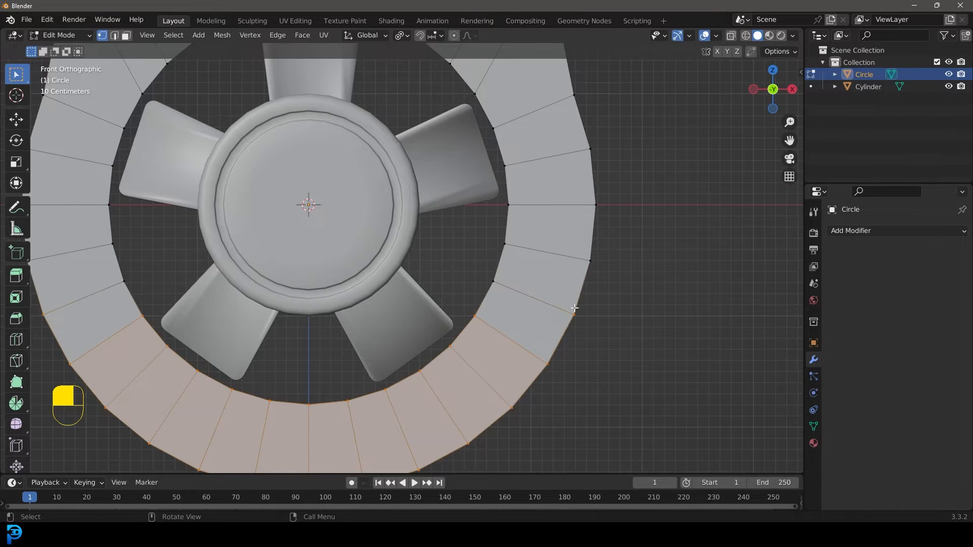
key("z")
left_click(519, 315)
key("x")
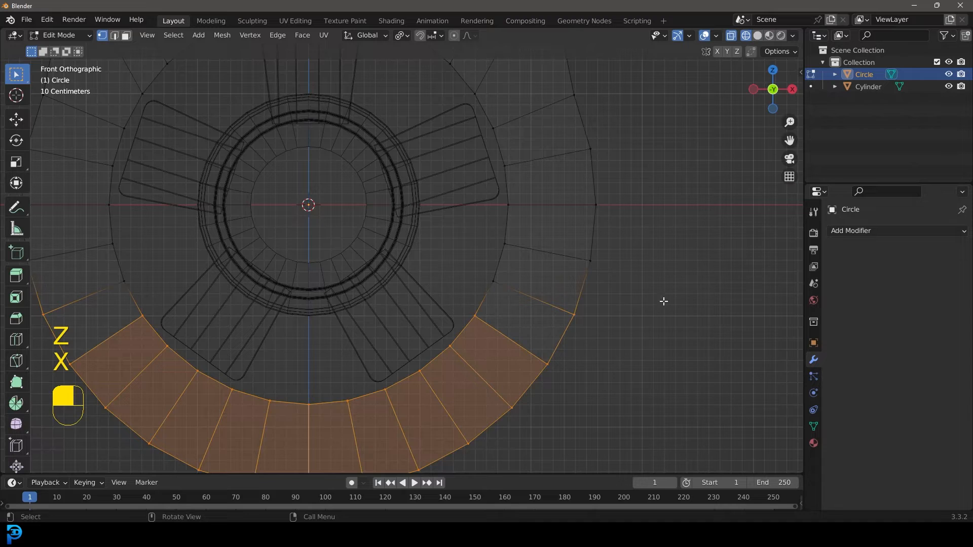
Step: Deselect the inner-edge vertices and the outermost vertex at each end, keeping the eleven lower outer vertices
scroll(613, 303, "down", 2)
key("c")
middle_click(532, 293)
middle_click(146, 293)
right_click(153, 293)
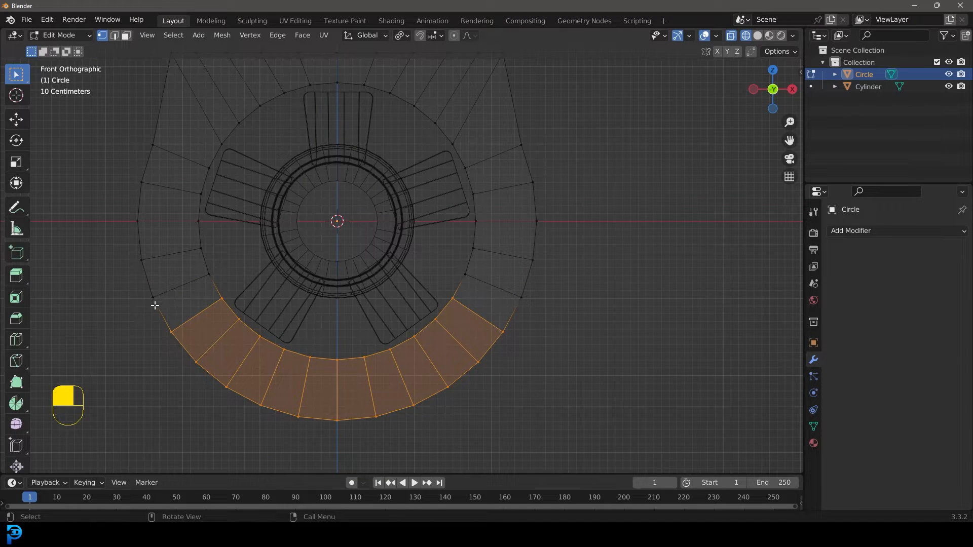
key("c")
mouse_move(203, 325)
middle_mouse_down()
mouse_move(217, 300)
mouse_move(352, 350)
mouse_move(461, 289)
middle_mouse_up()
right_click(271, 325)
scroll(399, 365, "down", 2)
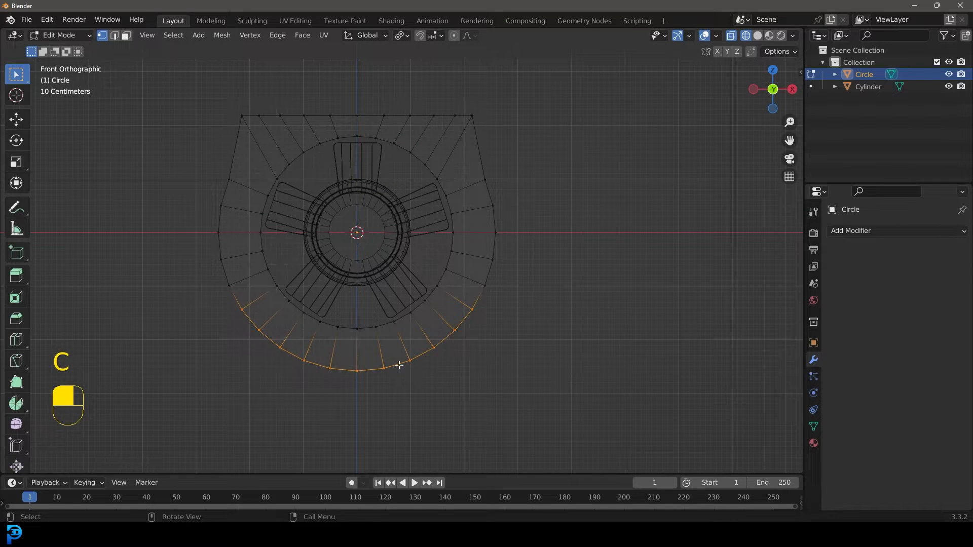
Step: In solid shading, flatten the selected lower outer vertices by scaling them to 0 along Z
key("z")
left_click(381, 346)
key("s")
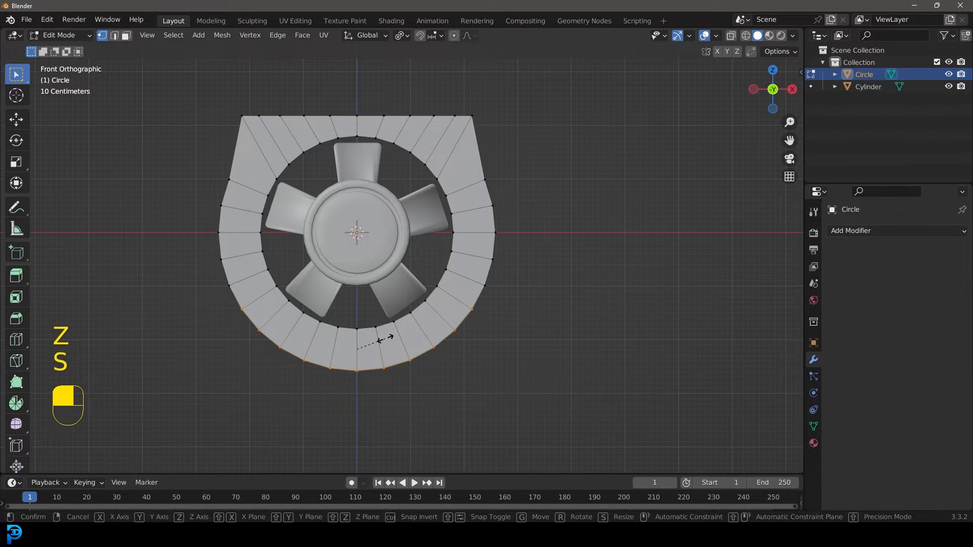
key("z")
key("0")
left_click(386, 337)
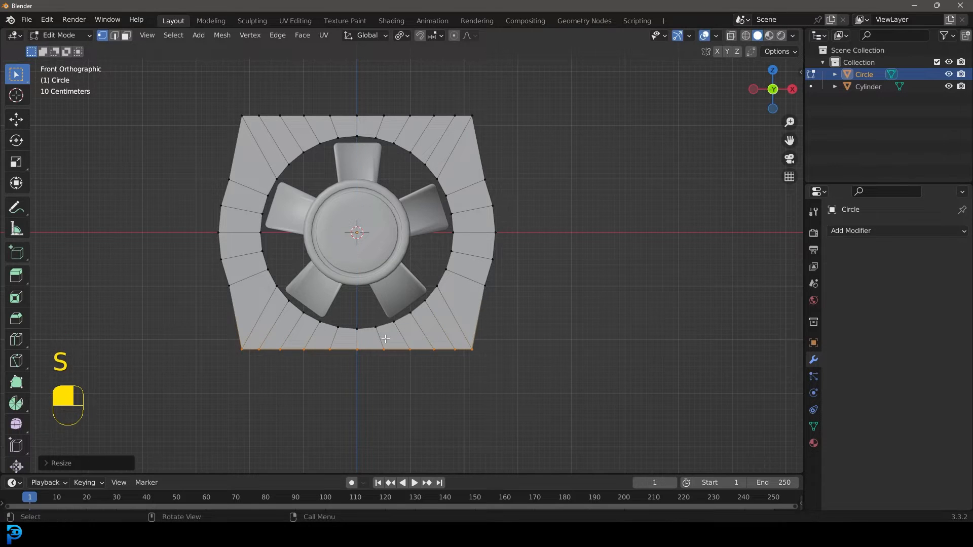
Step: In wireframe, select the ring's right outer vertices and straighten them by scaling to 0 along X
key("z")
left_click(309, 347)
left_click_drag(568, 428, 468, 76)
scroll(509, 137, "up", 1)
key("x")
key("0")
left_click(534, 174)
Step: Select the ring's left outer vertices and straighten them by scaling to 0 along X
left_click_drag(165, 396, 215, 66)
key("s")
key("x")
key("0")
left_click(382, 162)
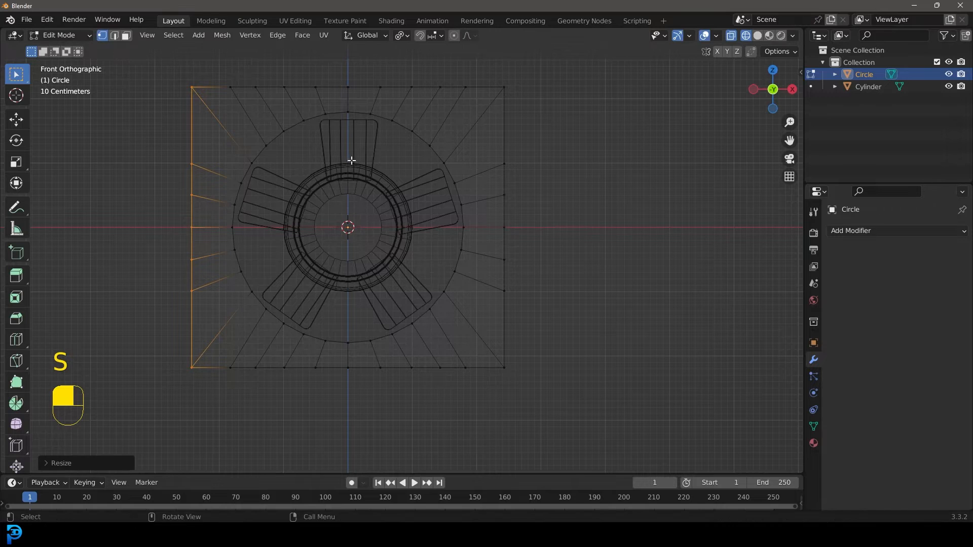
Step: Select the outer vertices of both vertical sides of the frame and try to scale them inward along X
scroll(256, 206, "down", 2)
left_click_drag(199, 370, 255, 116)
left_click_drag(515, 387, 470, 101, "shift")
scroll(537, 227, "up", 1)
key("s")
key("x")
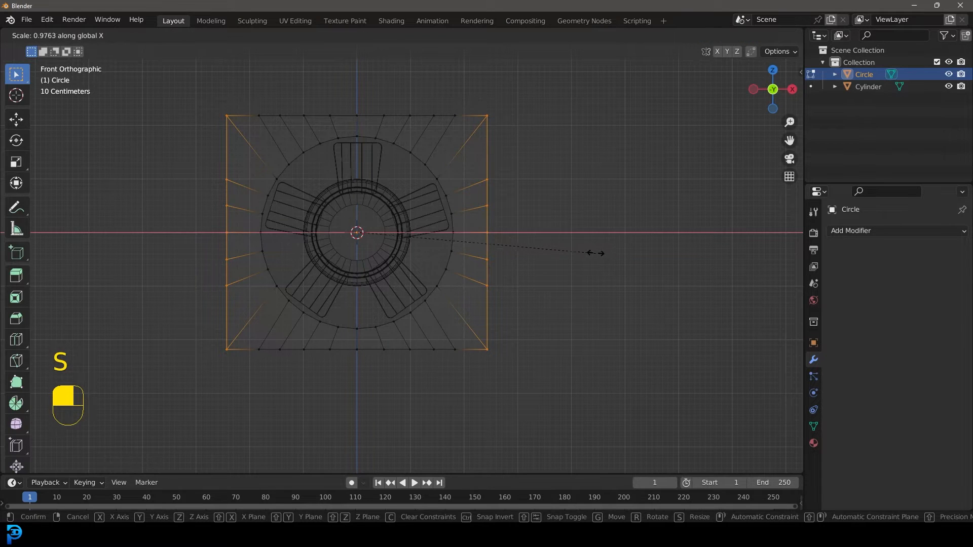
left_click(545, 246)
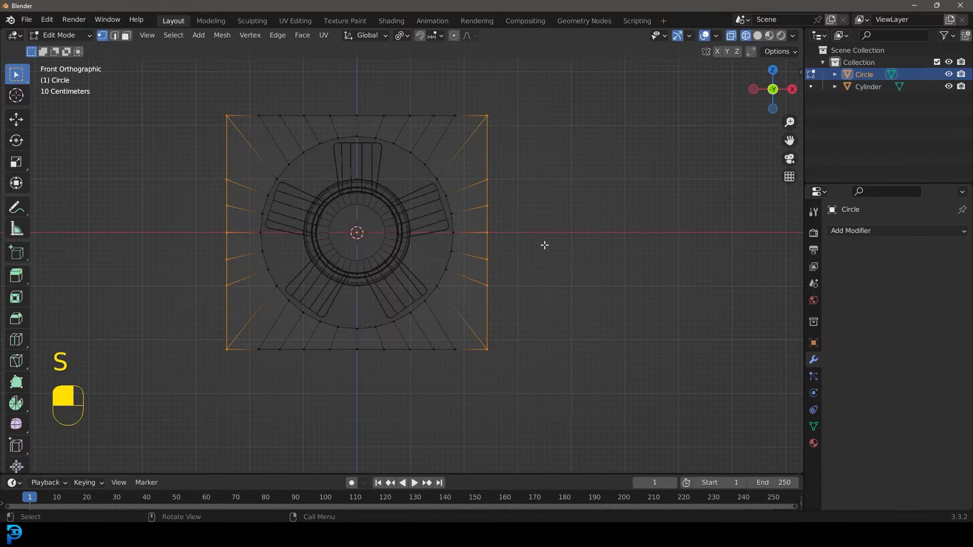
Step: Set the transform pivot point to Median Point and scale both vertical sides to about 0.87 along X
left_click(402, 35)
left_click(422, 88)
key("s")
key("x")
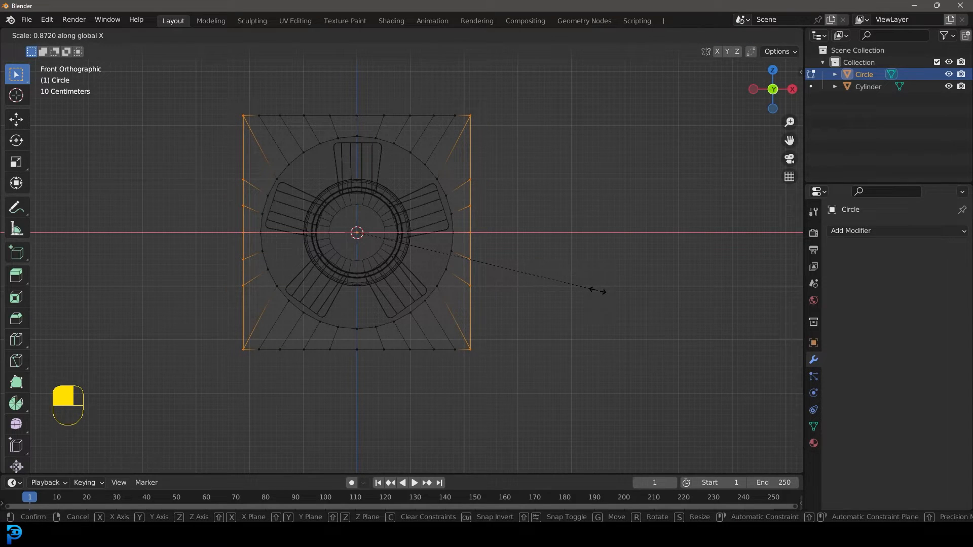
left_click(598, 291)
Step: Select the frame's upper and lower outer rows and scale them inward along Z in two passes of about 0.95 each
left_click_drag(176, 88, 494, 126)
left_click_drag(517, 402, 206, 341, "shift")
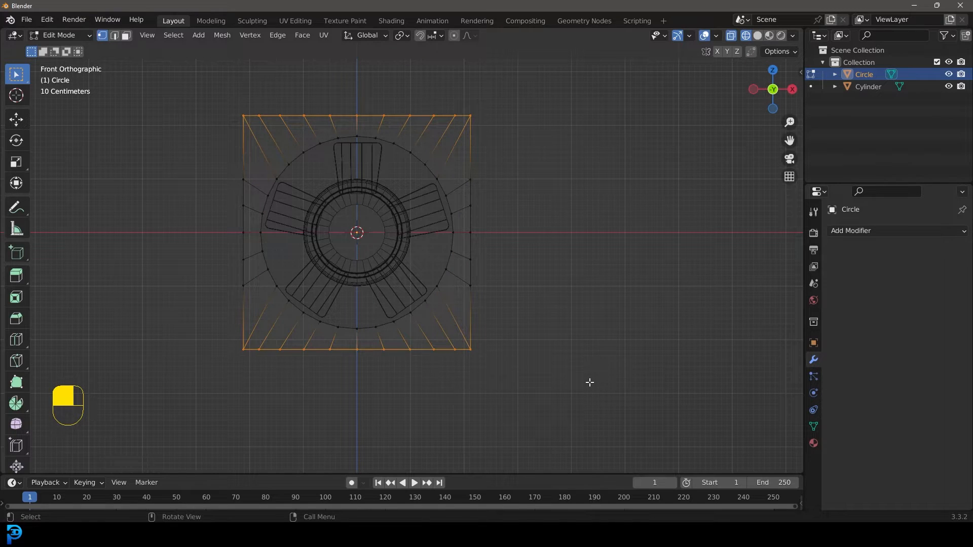
key("s")
key("z")
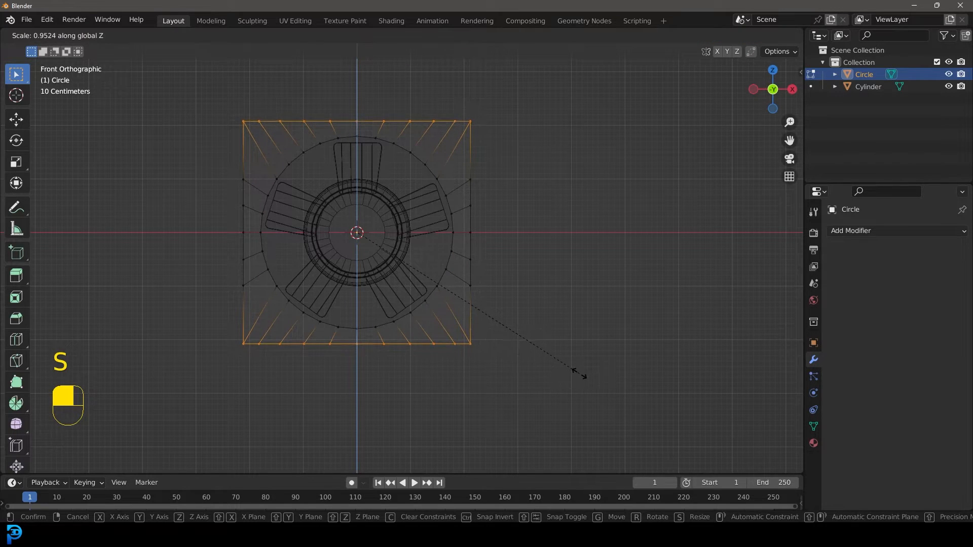
left_click(580, 374)
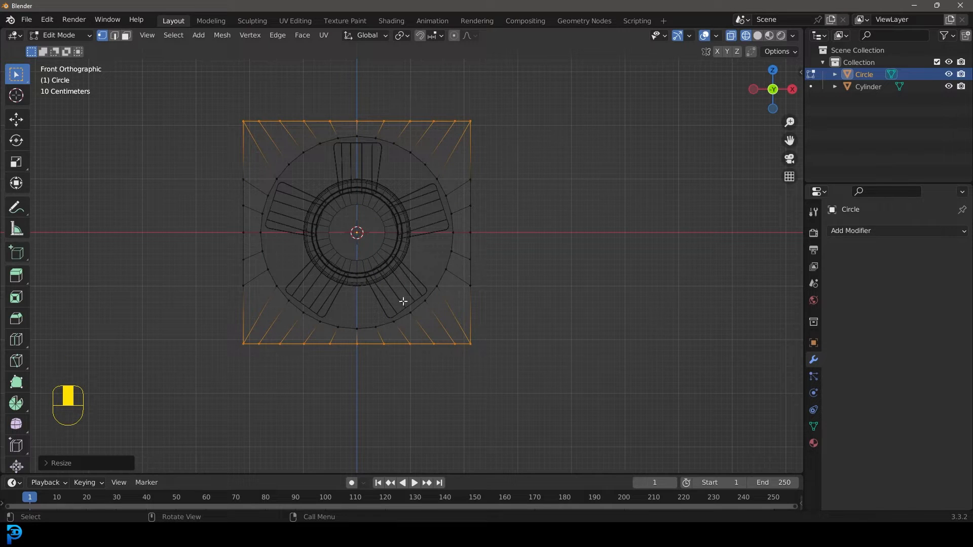
left_click_drag(174, 372, 176, 373)
key("ctrl+z")
key("s")
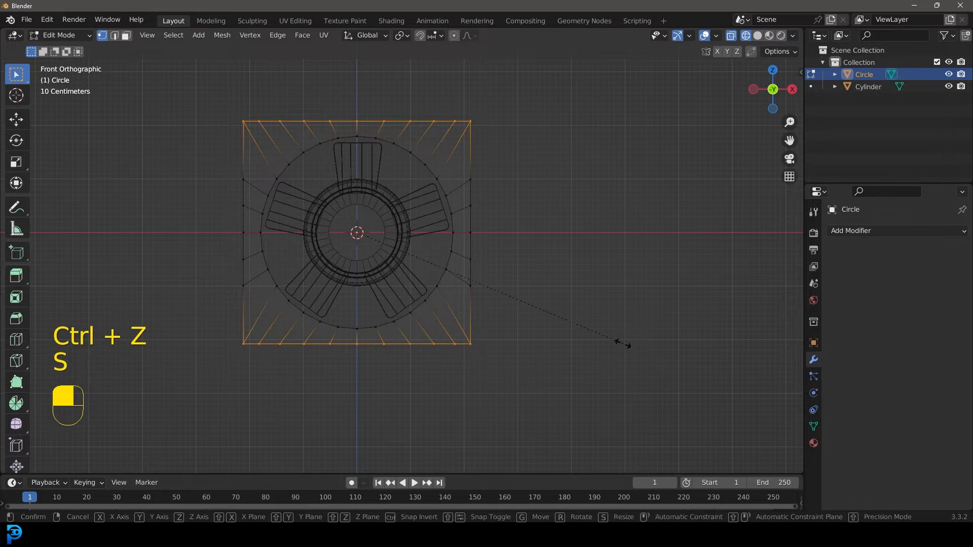
left_click(609, 343)
Step: Select both vertical sides of the frame, scale them slightly inward along X, and return to solid shading
left_click_drag(543, 433, 459, 109)
left_click_drag(205, 413, 246, 53, "shift")
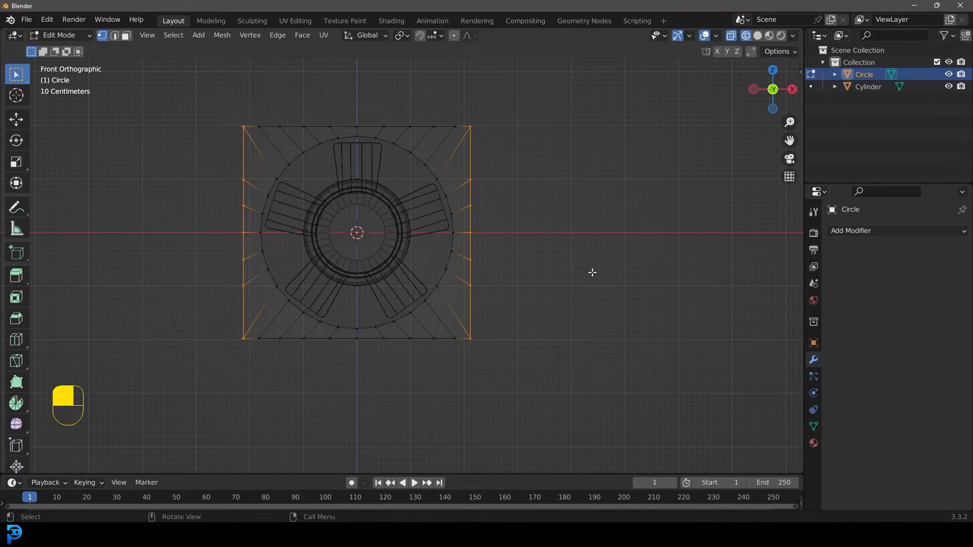
key("s")
key("x")
left_click(576, 270)
key("z")
left_click(663, 271)
mouse_move(505, 209)
middle_mouse_down()
mouse_move(476, 245)
mouse_move(467, 211)
middle_mouse_up()
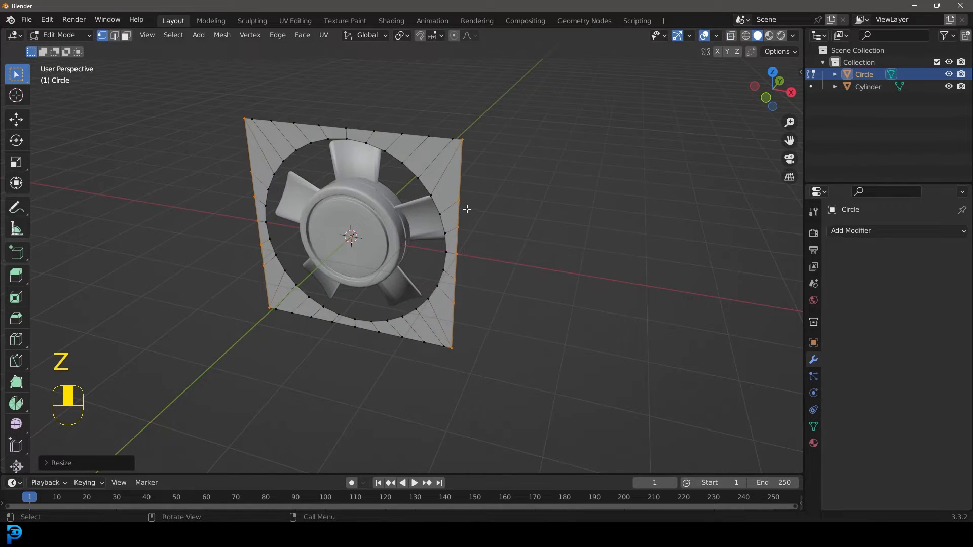
Step: Select the whole frame and extrude it along its normal to give it a small thickness
key("a")
middle_click_drag(428, 177, 446, 229)
key("e")
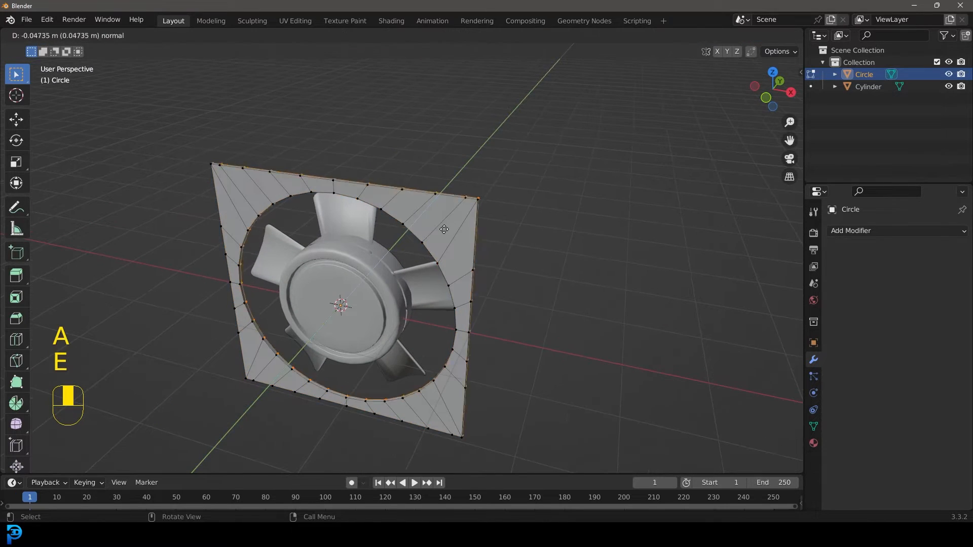
left_click(502, 222)
Step: Select the four outer corner edges of the frame and bevel them about 0.147 m wide with 5 segments
middle_click_drag(502, 221, 290, 137)
key("2")
key("alt+a")
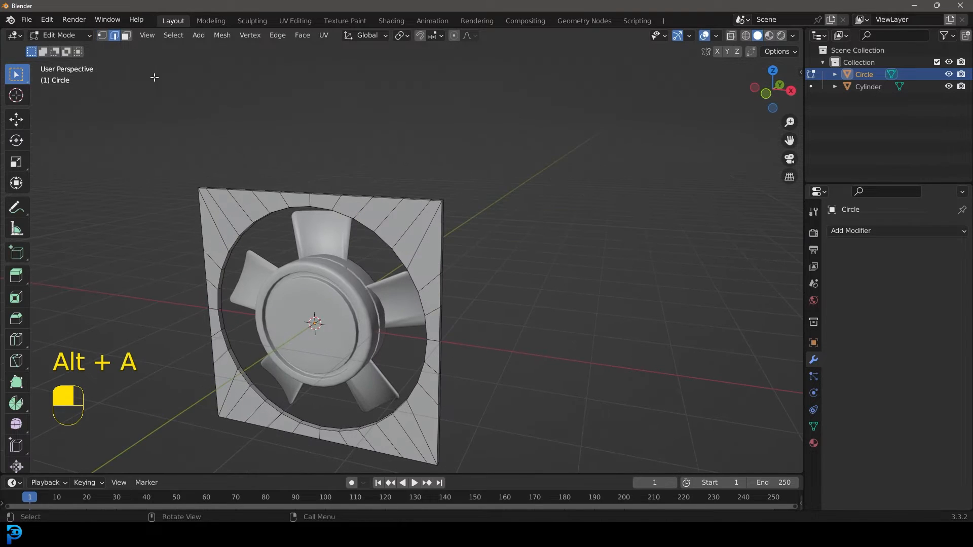
middle_click_drag(534, 208, 404, 240)
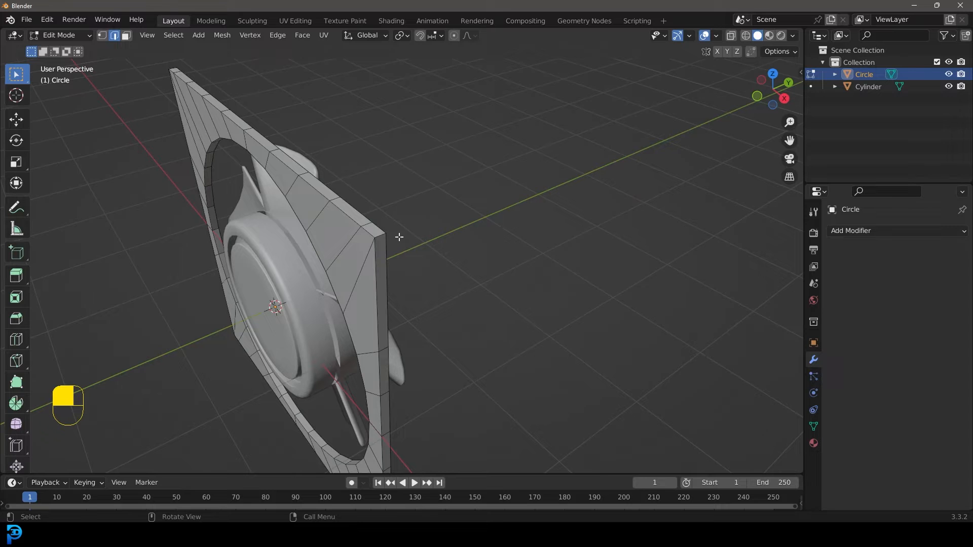
middle_click_drag(322, 234, 436, 255)
scroll(443, 293, "down", 2)
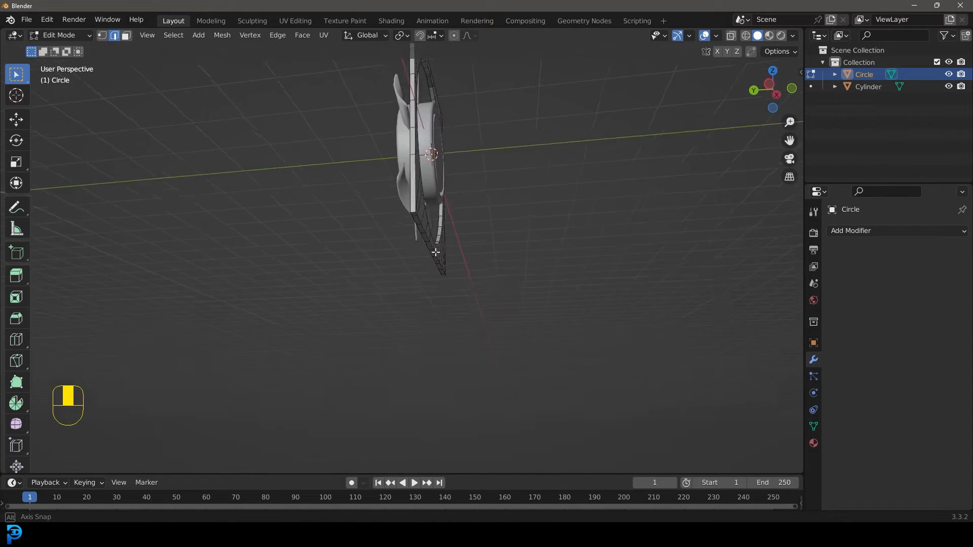
scroll(452, 142, "up", 3)
middle_click_drag(444, 70, 480, 325)
left_click(483, 190, "shift")
scroll(483, 191, "down", 3)
middle_click_drag(479, 325, 522, 373)
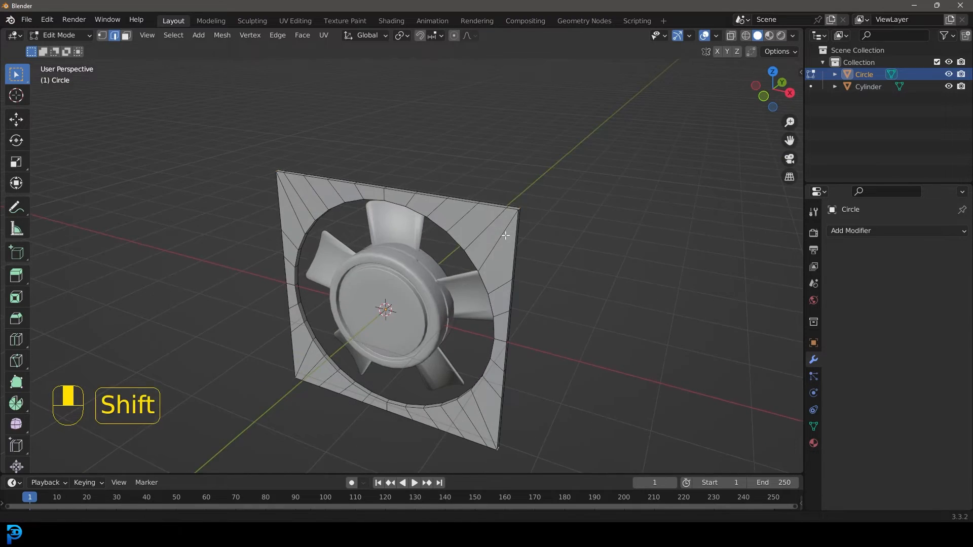
middle_click_drag(510, 231, 440, 286, "shift")
scroll(440, 286, "up", 3)
key("ctrl+b")
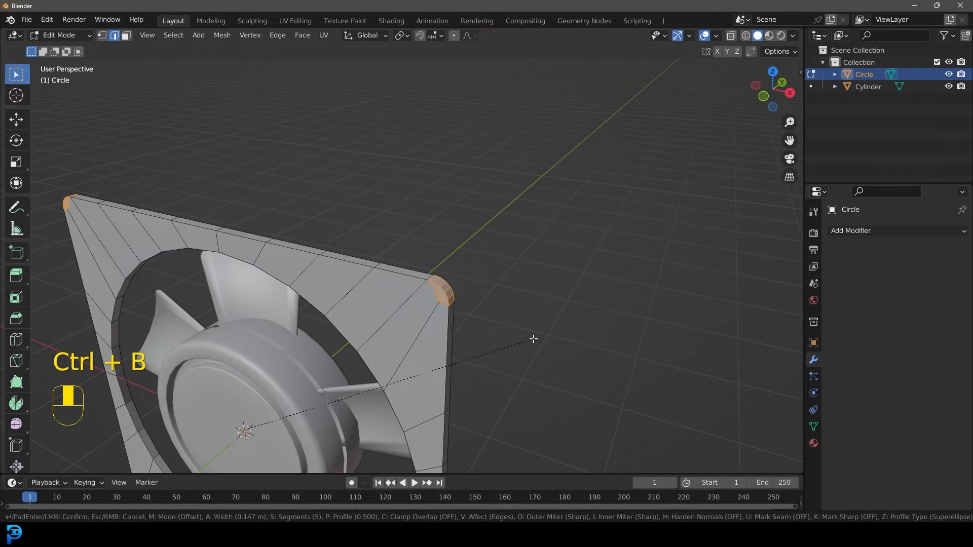
left_click(534, 339)
Step: Apply an edge crease to the frame's beveled corners, then check the frame from the front in both object and edit mode
key("shift+e")
left_click(412, 338)
scroll(412, 338, "down", 6)
middle_click_drag(374, 376, 405, 343)
key("KP_1")
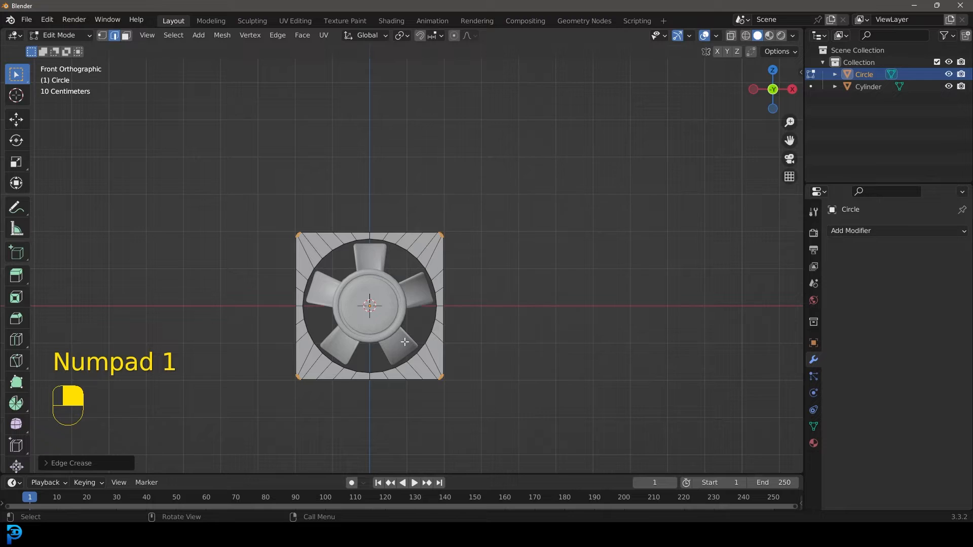
key("Tab")
key("Tab")
middle_click_drag(443, 329, 436, 241)
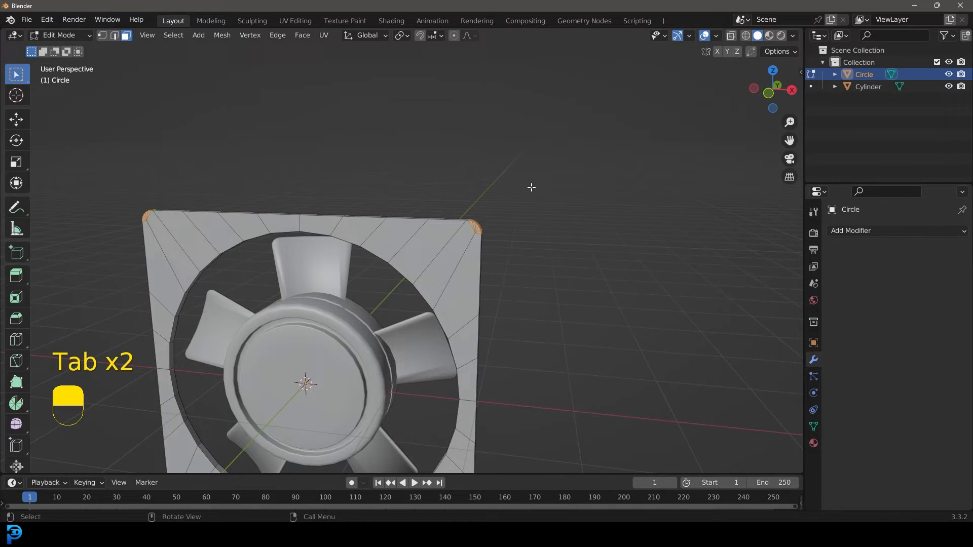
Step: Select all front faces of the frame in solid front view and inset them by about 0.05 m
key("KP_1")
scroll(486, 213, "down", 4)
middle_click_drag(425, 244, 451, 195, "shift")
scroll(451, 205, "up", 2)
key("z")
left_click(333, 200)
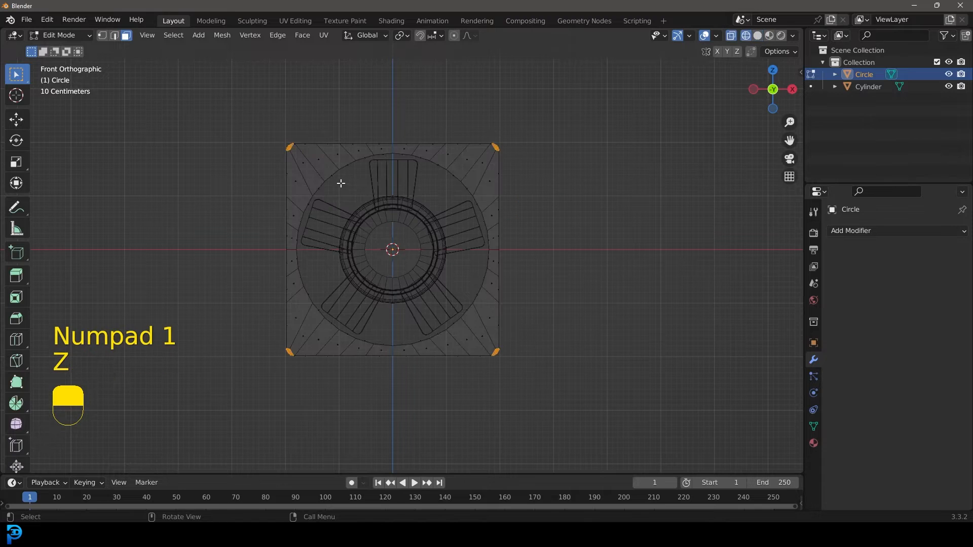
key("alt+a")
key("z")
left_click(271, 154)
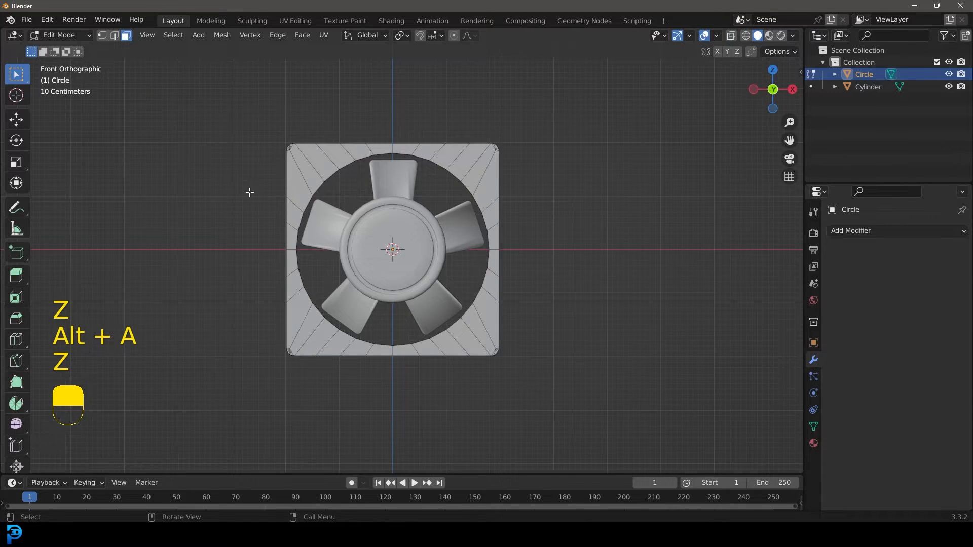
middle_click_drag(272, 156, 273, 175, "shift")
left_click_drag(185, 75, 597, 456)
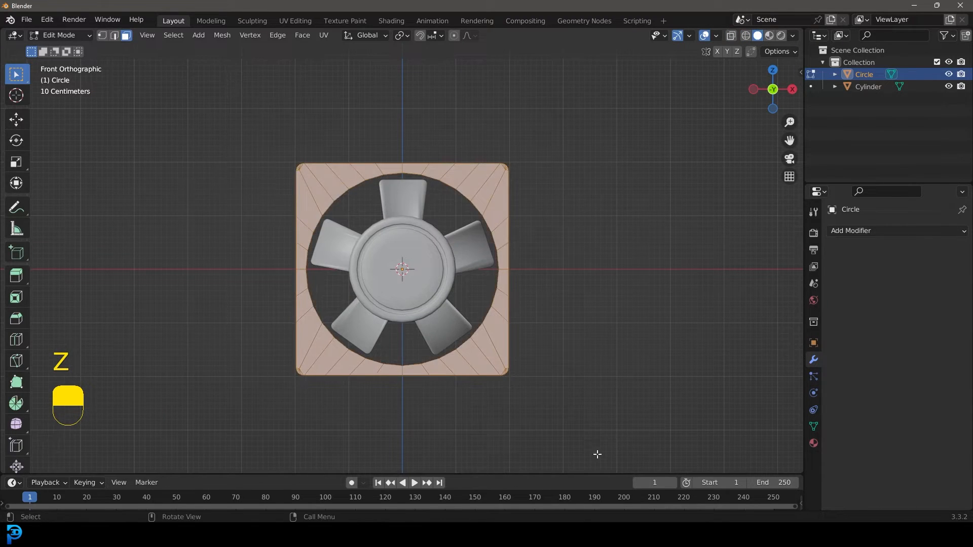
mouse_move(549, 273)
middle_mouse_down()
mouse_move(406, 312)
mouse_move(375, 238)
mouse_move(387, 197)
mouse_move(562, 275)
middle_mouse_up()
scroll(588, 276, "up", 3)
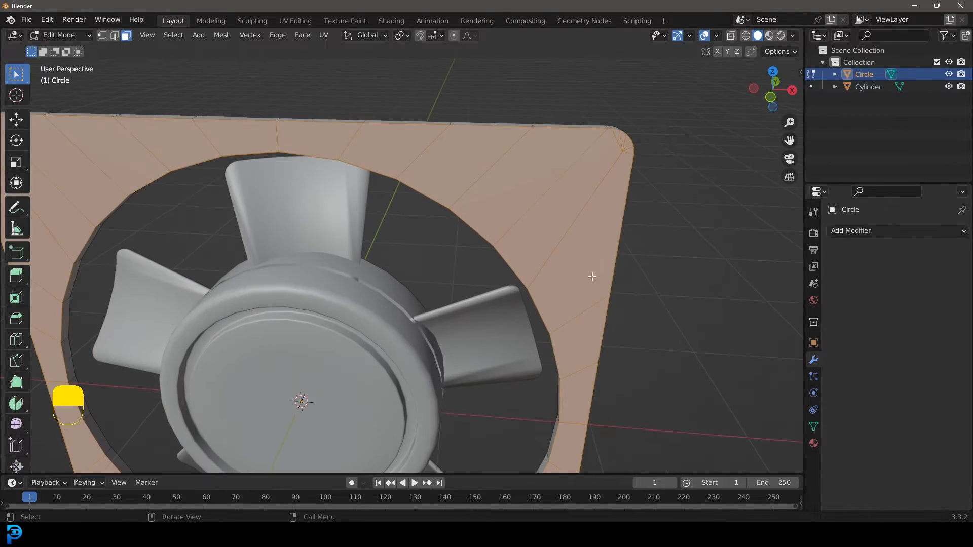
key("i")
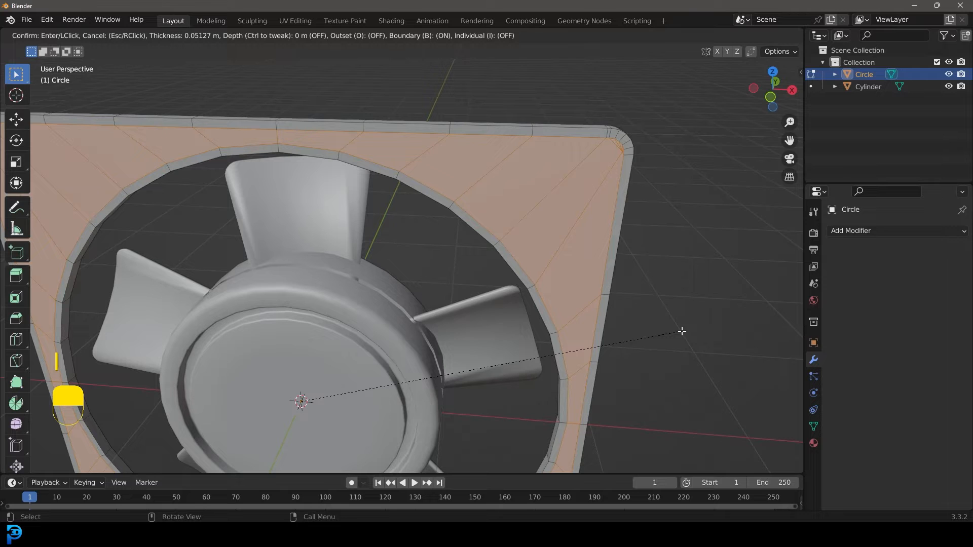
left_click(672, 326)
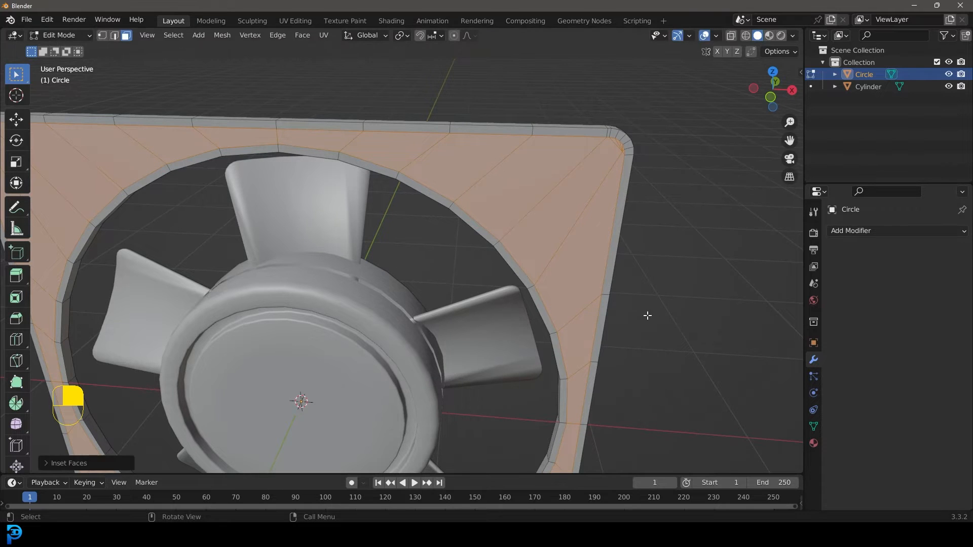
Step: Extrude the inset front faces of the frame outward by about 0.048 m
scroll(658, 319, "down", 4)
middle_click_drag(621, 318, 574, 318)
scroll(525, 309, "up", 1)
key("e")
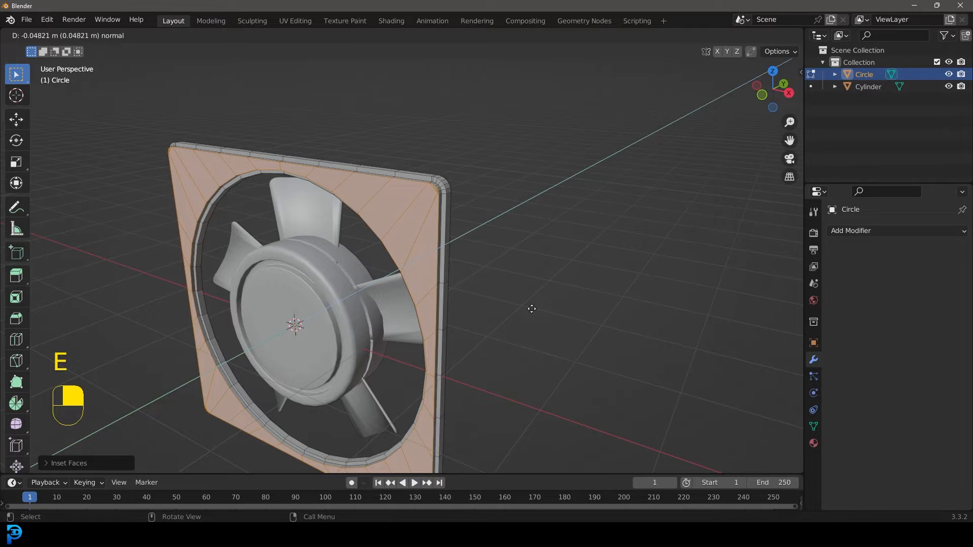
left_click(531, 308)
Step: Add a Mirror modifier to the frame and set it to mirror only along the Y axis
scroll(330, 281, "down", 2)
middle_click_drag(324, 285, 391, 260)
scroll(403, 273, "up", 2)
left_click(867, 231)
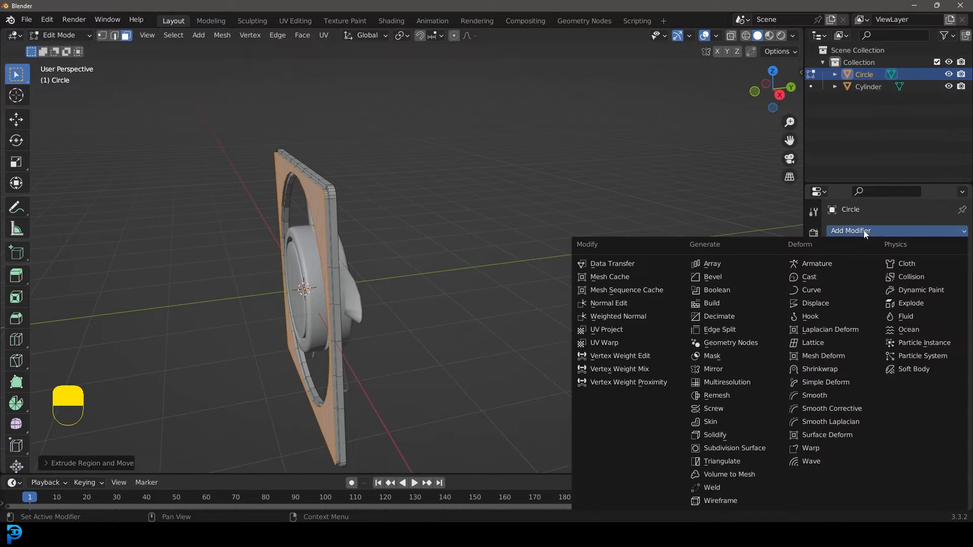
left_click(730, 369)
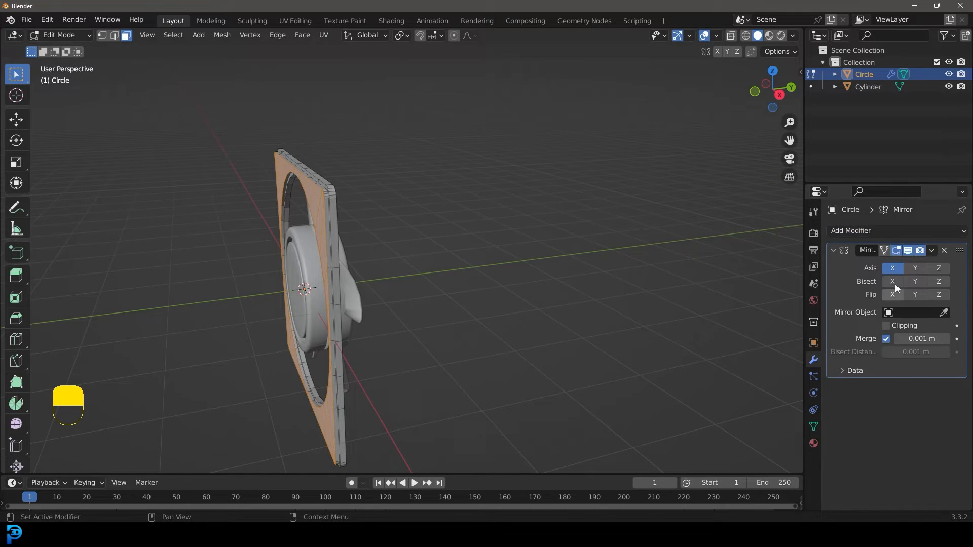
left_click(917, 267)
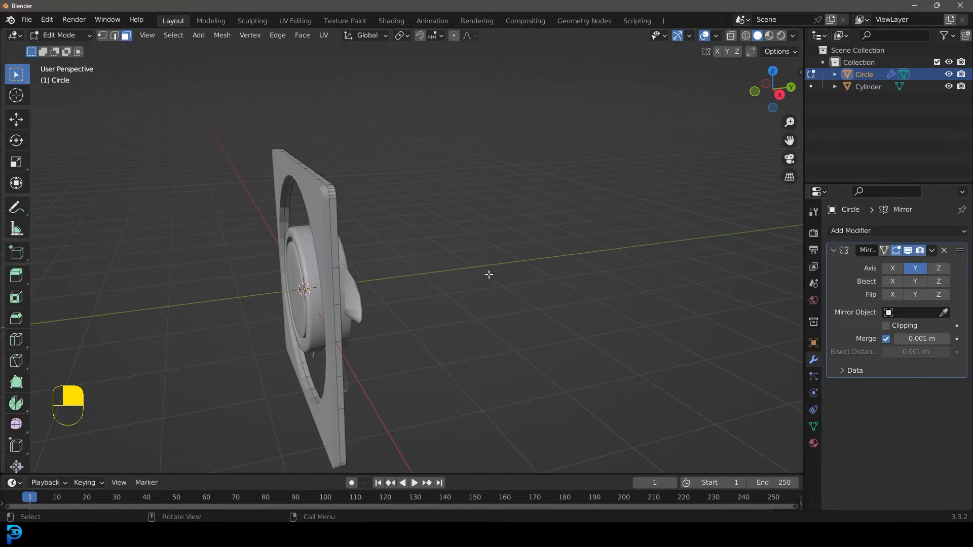
Step: Move the whole frame mesh about -0.39 m along Y to separate it from its mirrored copy, and leave edit mode
left_click(339, 194, "alt")
middle_click_drag(351, 202, 375, 230)
key("g")
key("y")
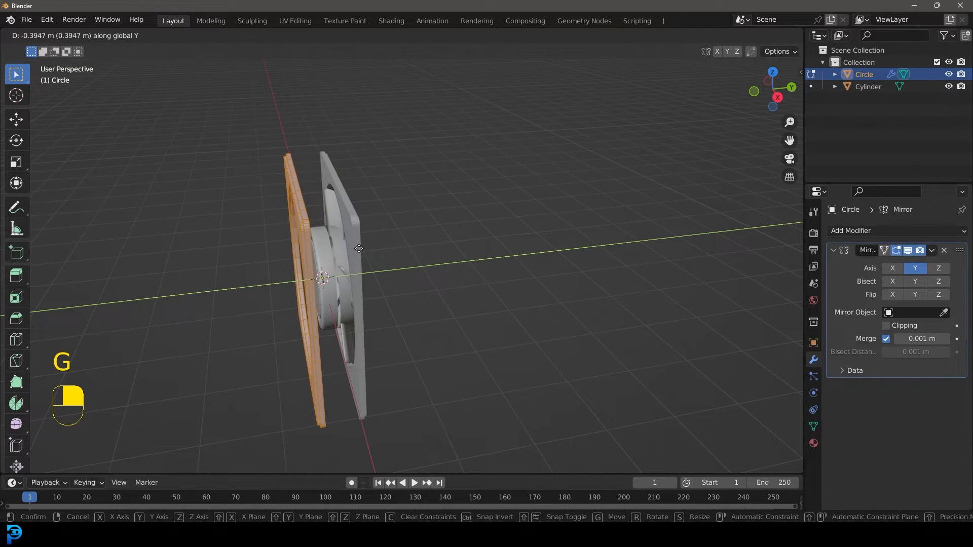
left_click(360, 248)
middle_click_drag(359, 248, 389, 218)
key("Tab")
Step: Move the hub and blades about -0.3 m along Y to sit between the two frame plates
left_click(356, 257)
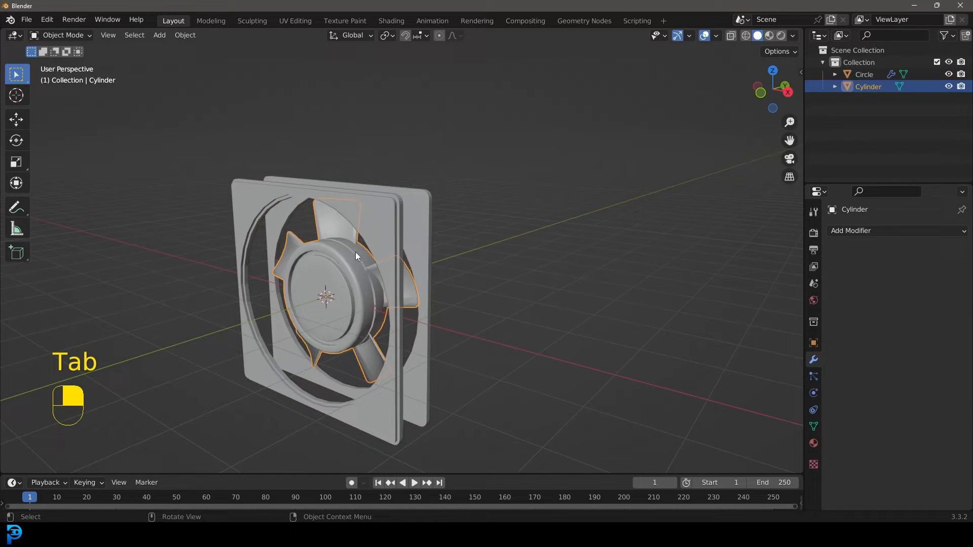
key("KP_3")
scroll(337, 261, "up", 1)
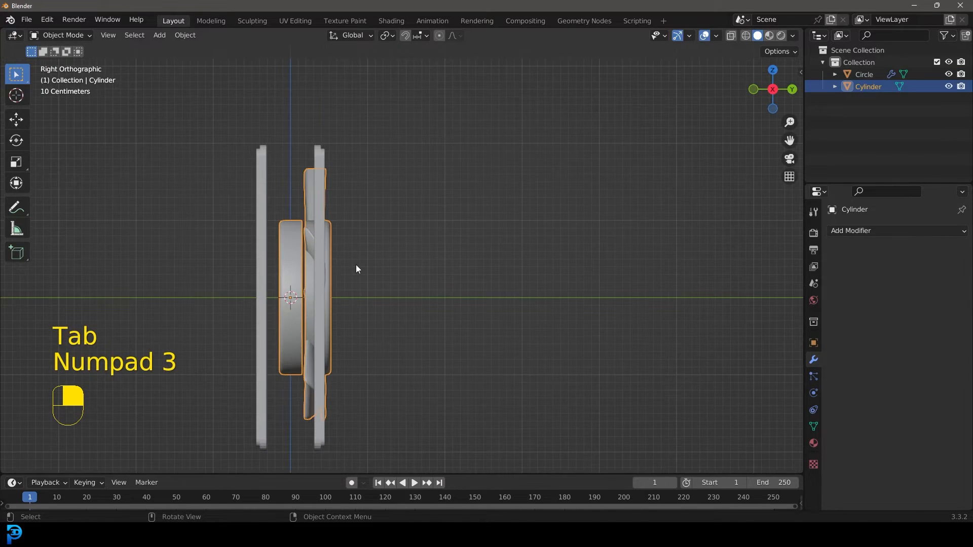
key("g")
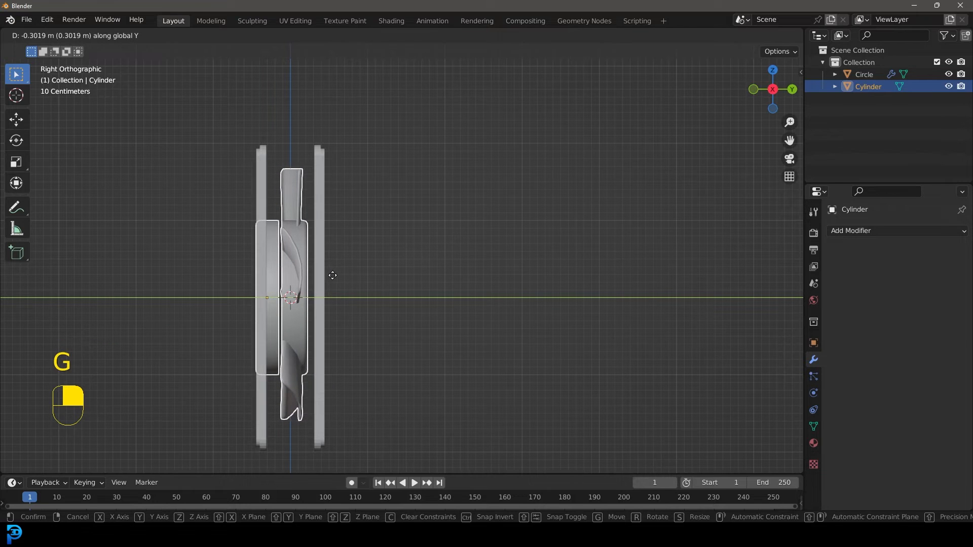
left_click(337, 277)
middle_click_drag(339, 277, 576, 249)
key("alt+z")
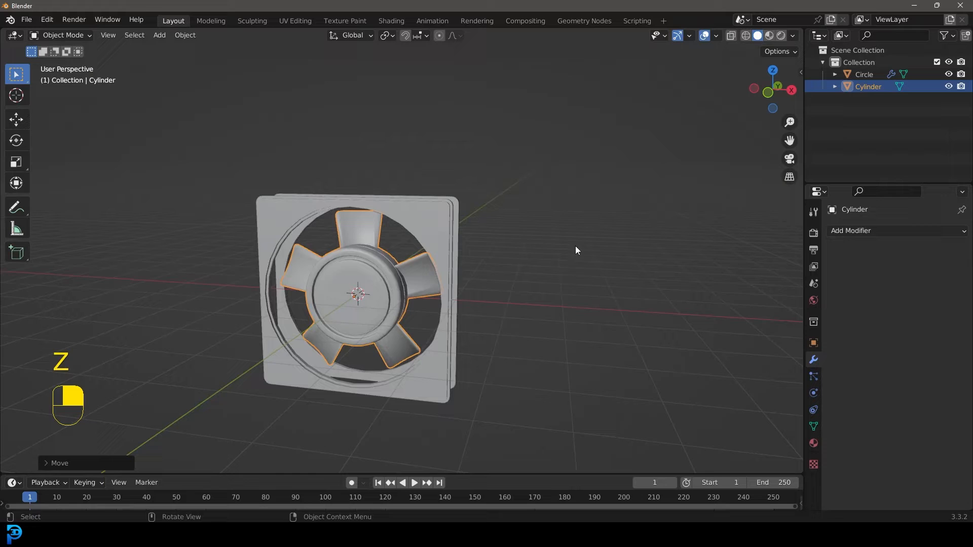
Step: Edit the frame mesh, clear the selection, and circle-select the inward-facing faces at one upper corner
key("KP_1")
scroll(440, 223, "up", 2)
left_click(475, 199)
middle_click_drag(533, 160, 306, 250)
key("Tab")
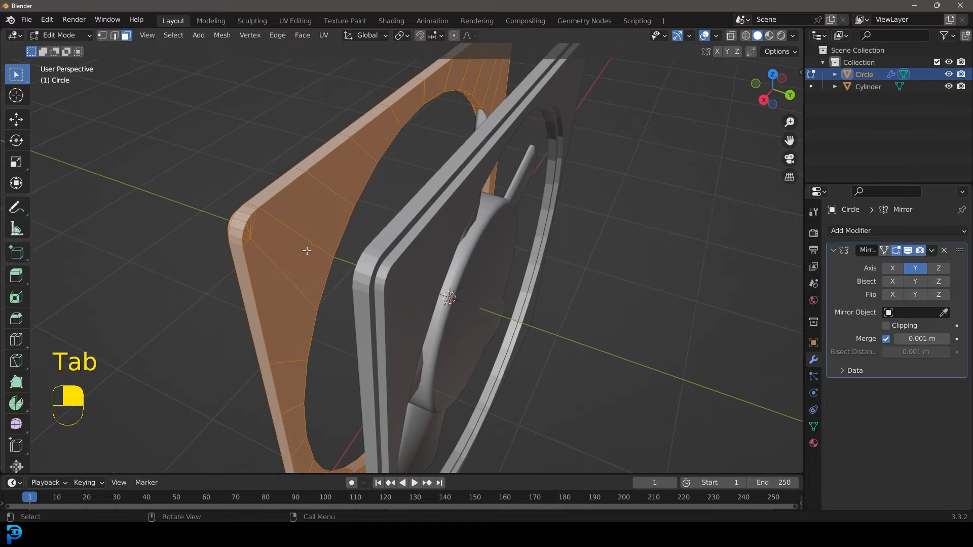
key("alt+a")
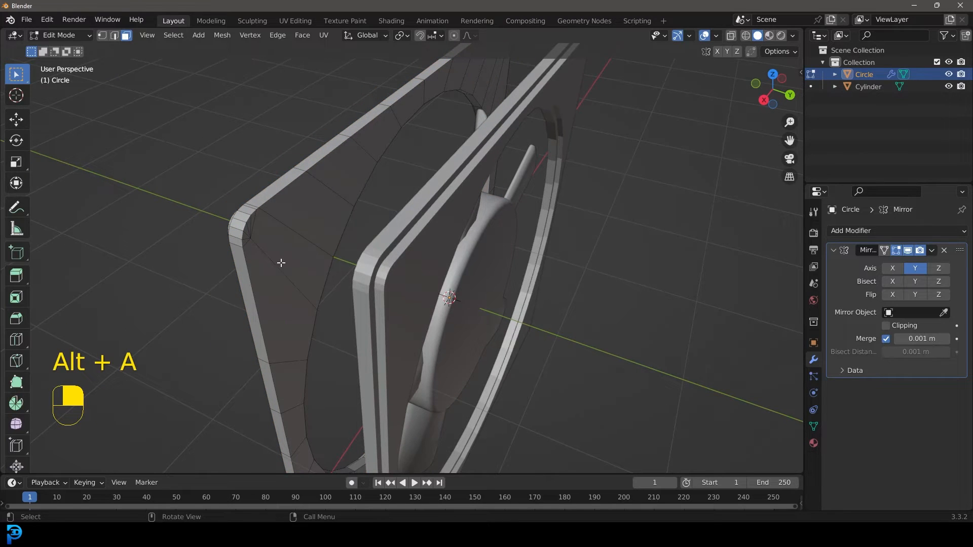
key("c")
left_click(266, 253)
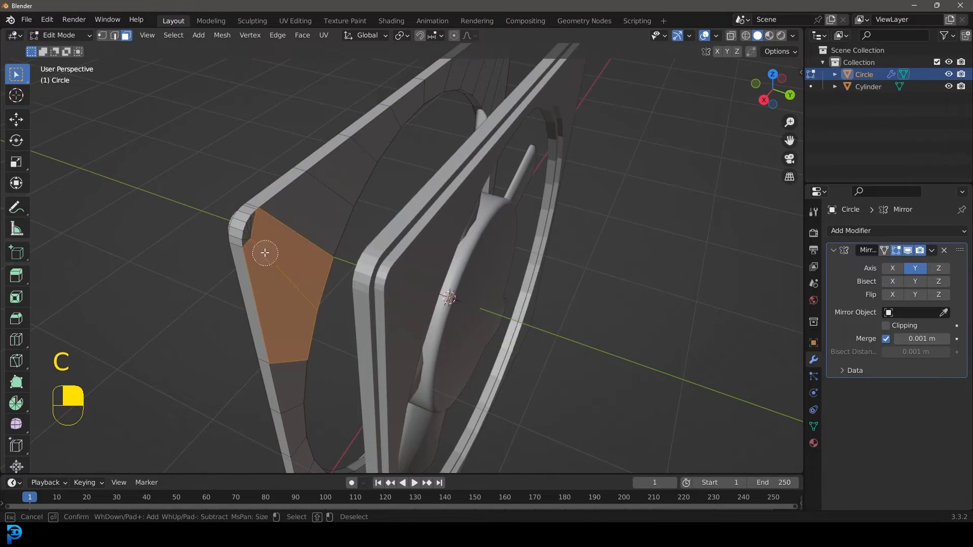
left_click_drag(259, 237, 293, 215)
right_click(294, 217)
Step: Add the inward-facing faces at the other upper corner and at one lower corner to the circle selection
mouse_move(328, 269)
middle_mouse_down()
mouse_move(269, 275)
mouse_move(391, 235)
mouse_move(545, 206)
mouse_move(534, 246)
mouse_move(467, 263)
mouse_move(486, 279)
middle_mouse_up()
key("c")
mouse_move(486, 289)
left_mouse_down()
mouse_move(506, 269)
mouse_move(494, 259)
left_mouse_up()
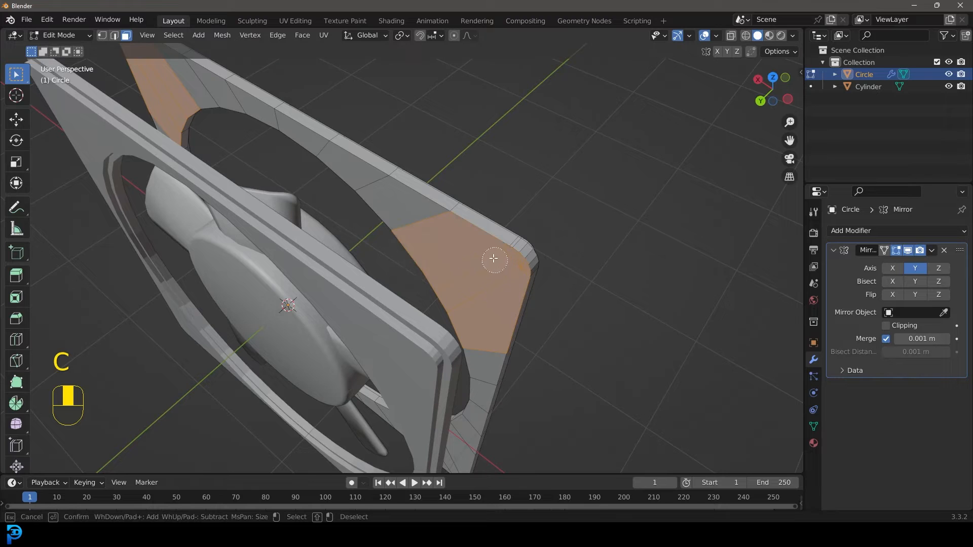
right_click(514, 351)
scroll(506, 350, "down", 5)
middle_click_drag(506, 351, 449, 206)
scroll(450, 207, "up", 3)
key("c")
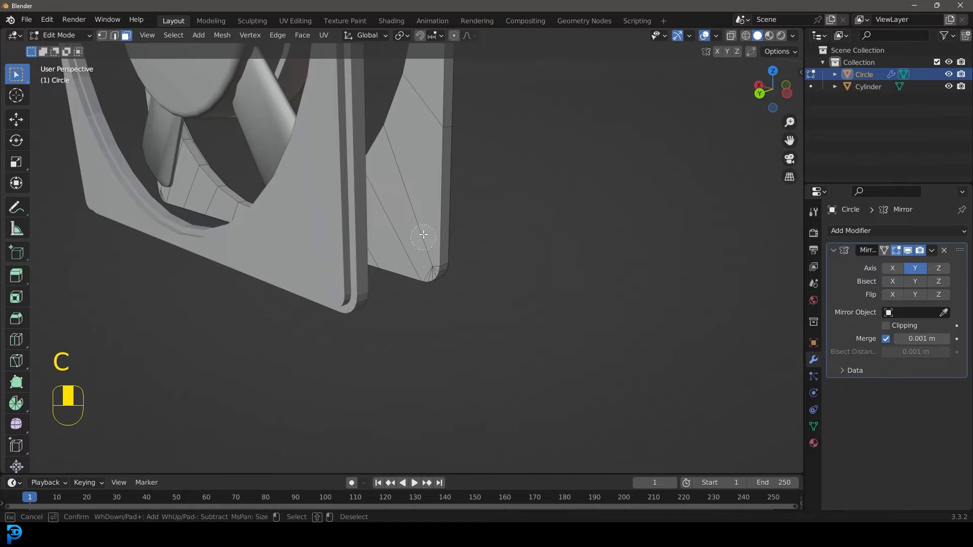
right_click(422, 263)
Step: Add the inward-facing faces at the remaining lower corner to the selection and undo the stray last change
scroll(422, 239, "down", 3)
middle_click_drag(422, 238, 519, 193)
scroll(519, 193, "up", 3)
scroll(519, 192, "down", 4)
middle_click_drag(238, 230, 552, 254, "shift")
middle_click_drag(553, 254, 573, 200)
scroll(421, 324, "up", 3)
middle_click_drag(414, 332, 419, 273, "shift")
scroll(418, 296, "up", 2)
key("c")
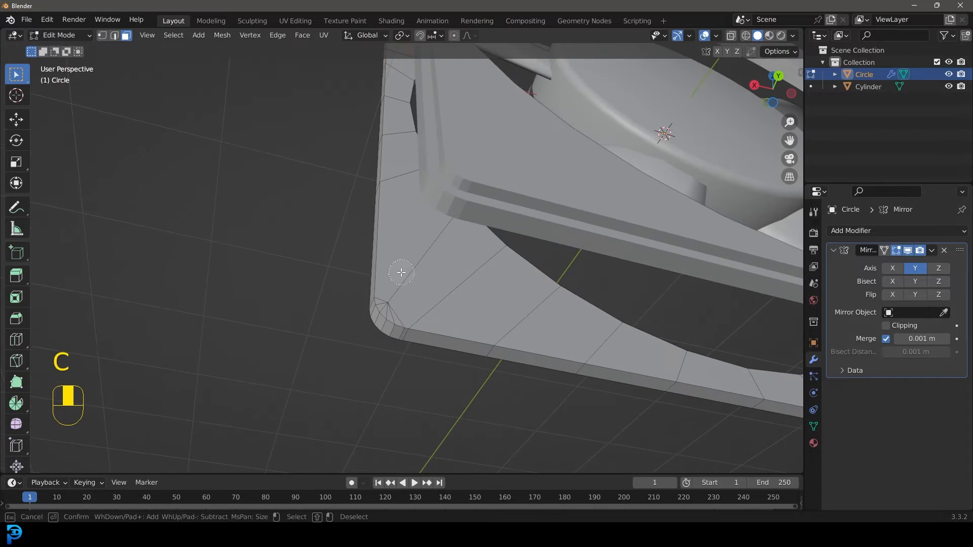
right_click(450, 303)
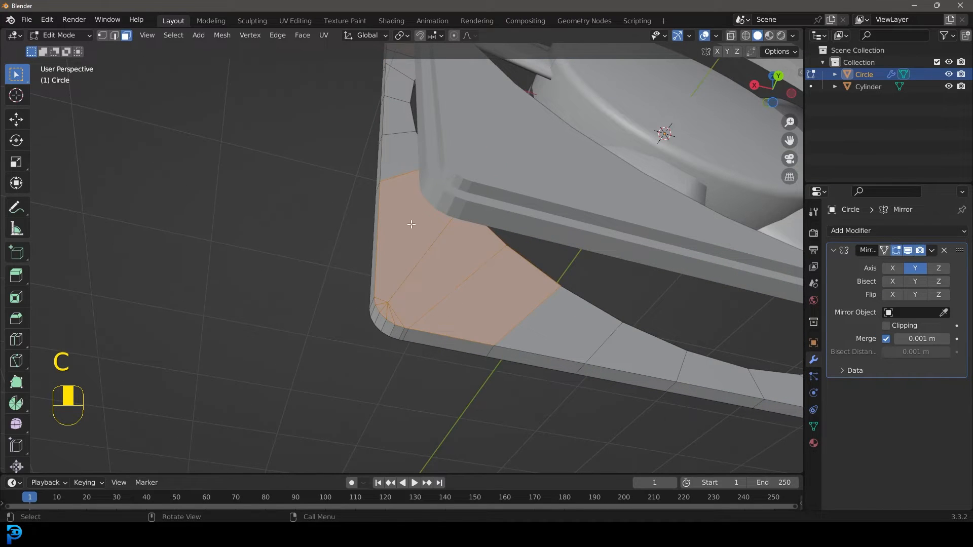
key("ctrl+z")
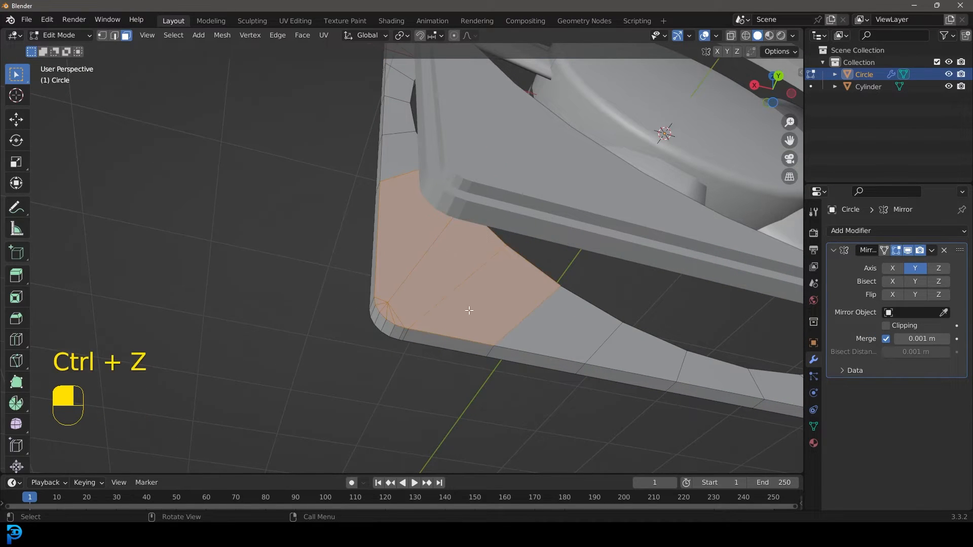
Step: Extrude the four selected corner areas along Y toward the mirrored plate, and return to solid shading
scroll(401, 276, "down", 5)
middle_click_drag(449, 216, 487, 269)
key("z")
left_click(440, 261)
middle_click_drag(439, 225, 470, 276)
key("e")
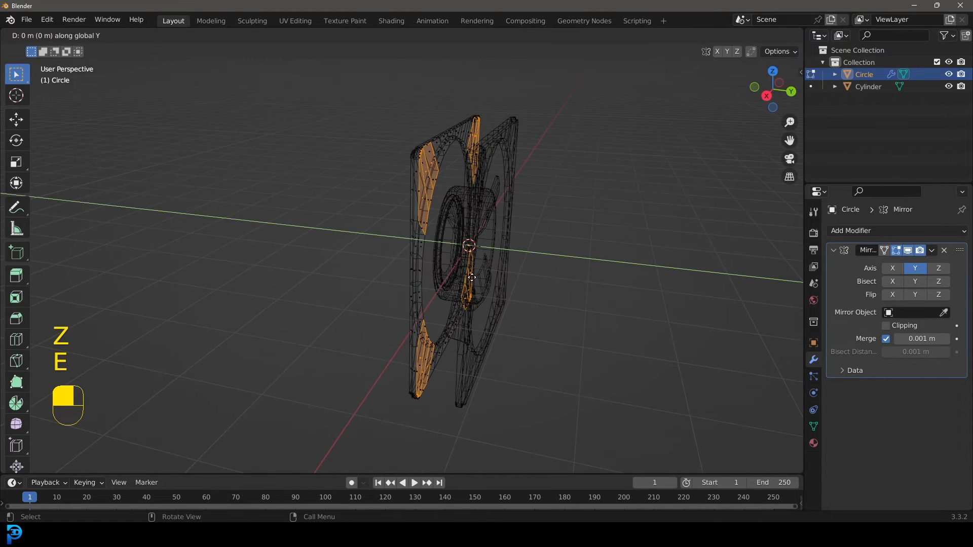
key("y")
left_click(483, 288)
key("z")
left_click(532, 288)
middle_click_drag(536, 290, 547, 294)
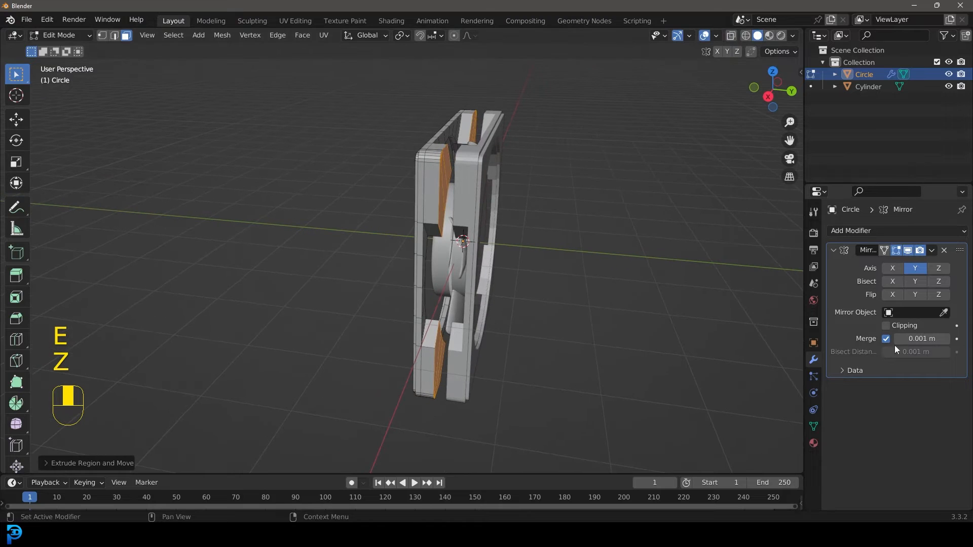
Step: Enable Clipping on the Mirror modifier and move the extruded corner faces along Y until they meet the mirrored half
left_click(891, 326)
middle_click_drag(641, 202, 629, 252, "shift")
key("g")
key("y")
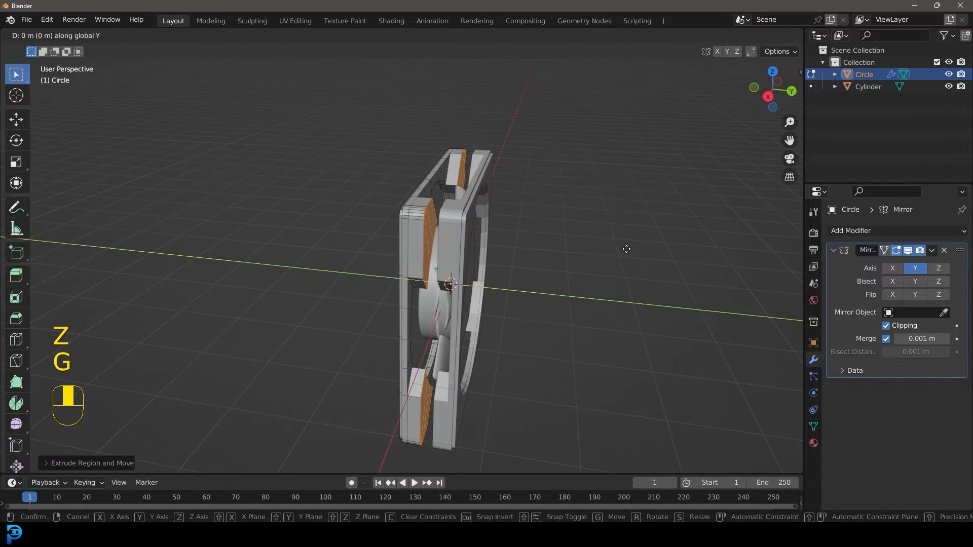
left_click(603, 220)
scroll(515, 201, "up", 3)
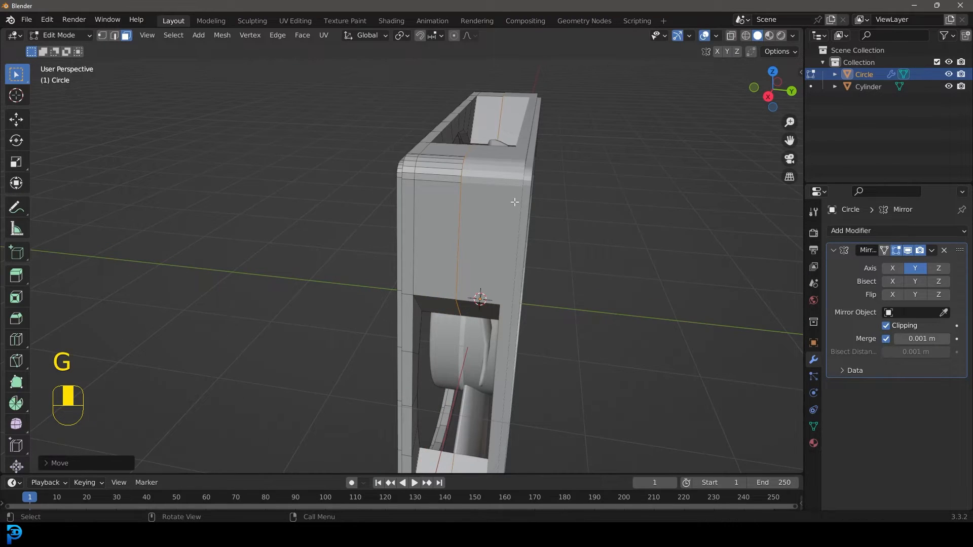
Step: Switch to wireframe shading and delete the selected inner faces where the corner posts join at the mirror plane
key("z")
left_click(503, 204)
middle_click_drag(506, 205, 523, 211)
key("x")
left_click(485, 204)
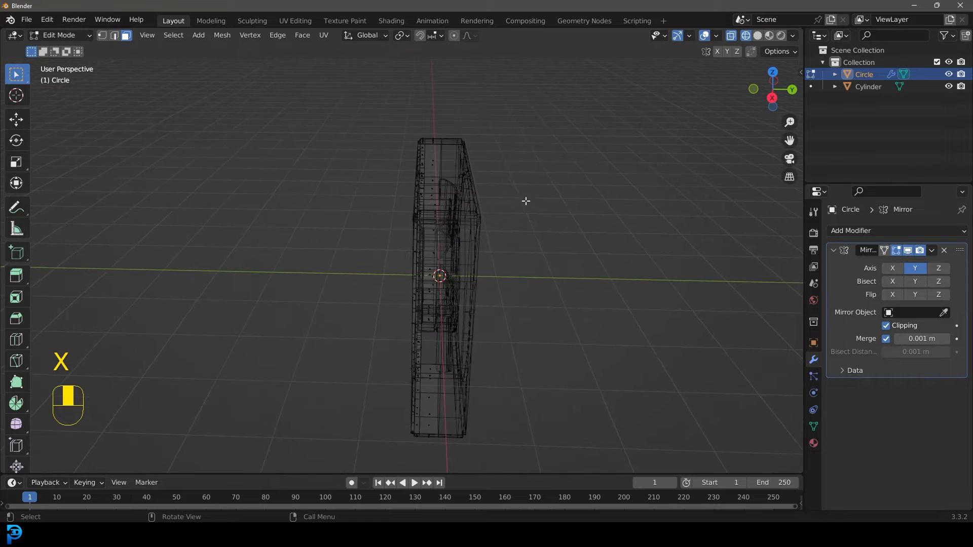
Step: Return to solid shading and leave mesh editing of the frame
key("z")
left_click(619, 220)
mouse_move(537, 238)
middle_mouse_down()
mouse_move(477, 239)
mouse_move(533, 233)
middle_mouse_up()
key("Tab")
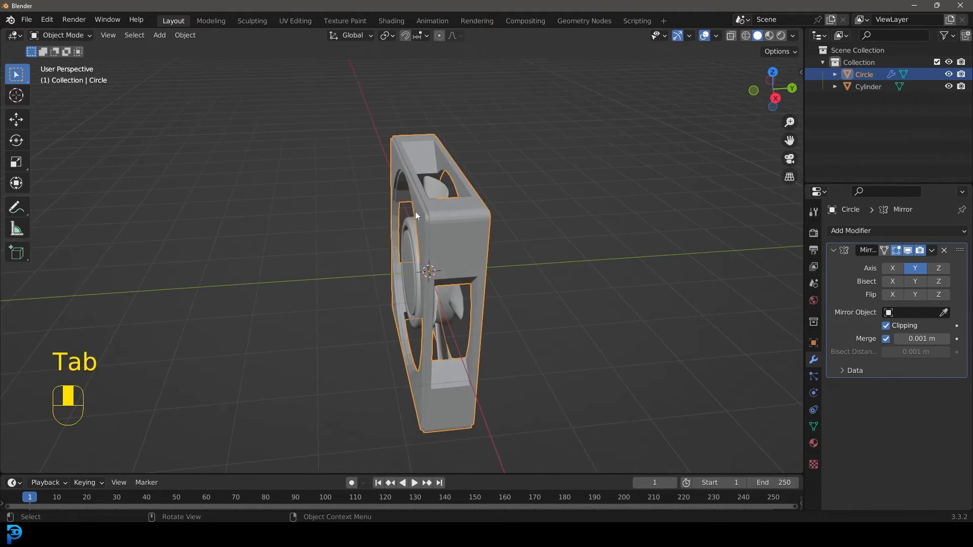
middle_click_drag(415, 211, 518, 191)
scroll(558, 198, "up", 2)
Step: Add a Bevel modifier to the frame with an amount of 0.008 m and 3 segments
left_click(838, 233)
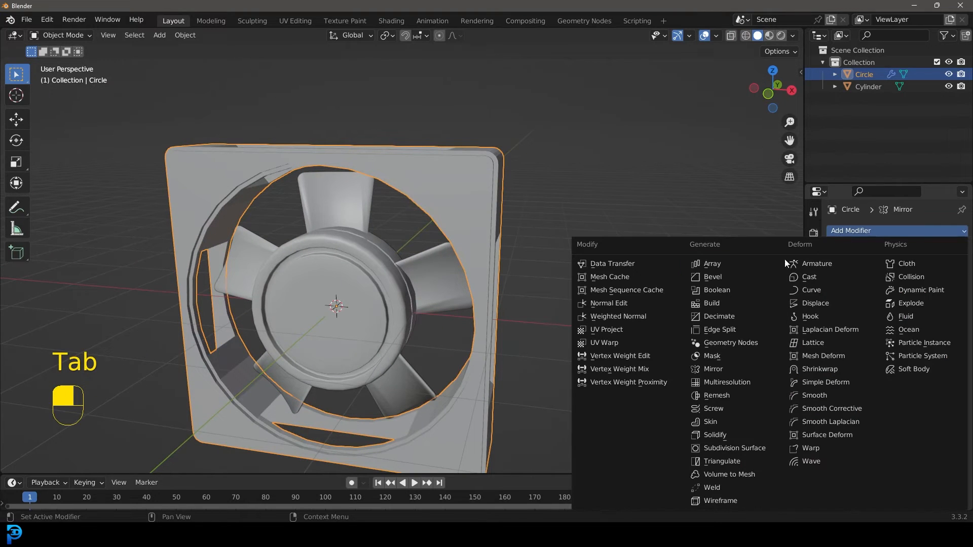
left_click(725, 279)
scroll(518, 251, "up", 4)
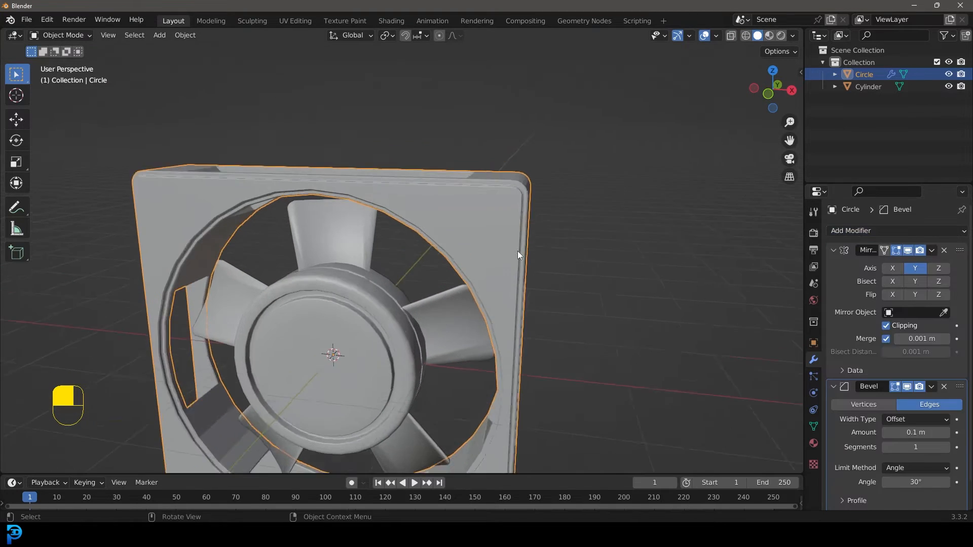
middle_click_drag(607, 181, 574, 216, "shift")
left_click_drag(915, 433, 889, 432, "shift")
left_click(945, 447)
middle_click_drag(570, 265, 516, 239)
scroll(515, 239, "down", 2)
Step: Apply Shade Smooth to the frame and deselect it
right_click(482, 201)
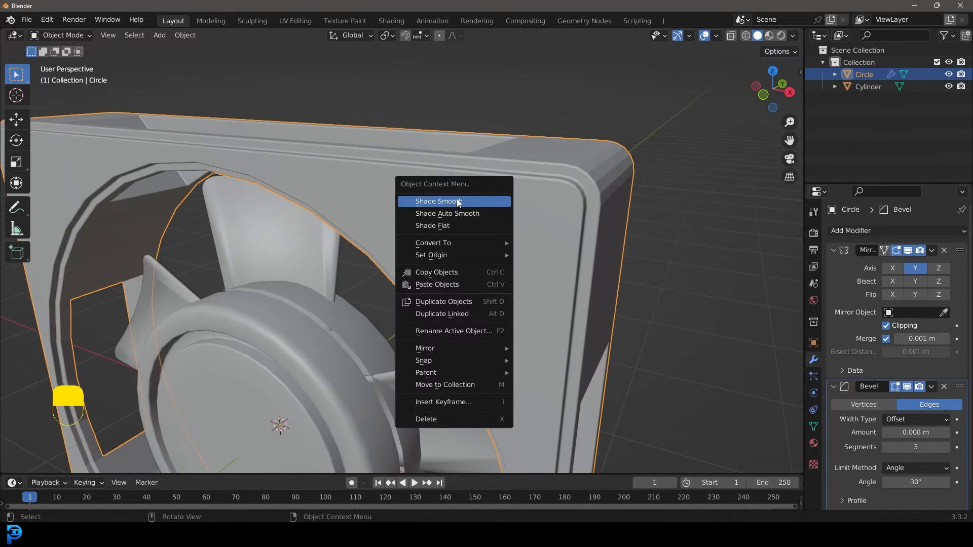
left_click(482, 201)
middle_click_drag(482, 201, 500, 195)
scroll(496, 198, "down", 4)
middle_click_drag(386, 281, 463, 200)
key("KP_1")
key("alt+a")
scroll(435, 190, "down", 3)
scroll(486, 182, "up", 1)
Step: Select the frame, collapse its Mirror and Bevel modifiers, and add a Subdivision Surface modifier below them
left_click(503, 171)
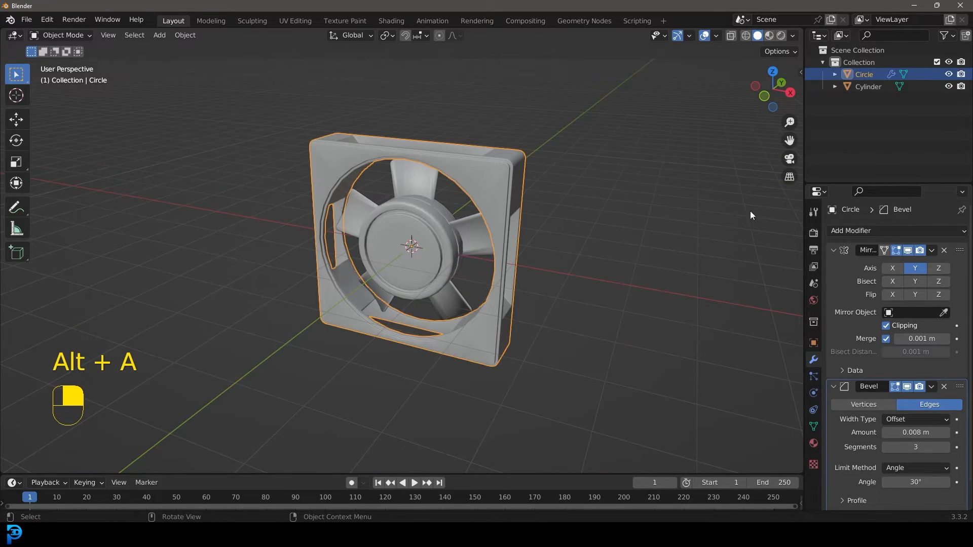
left_click(832, 252)
left_click(834, 267)
left_click(852, 230)
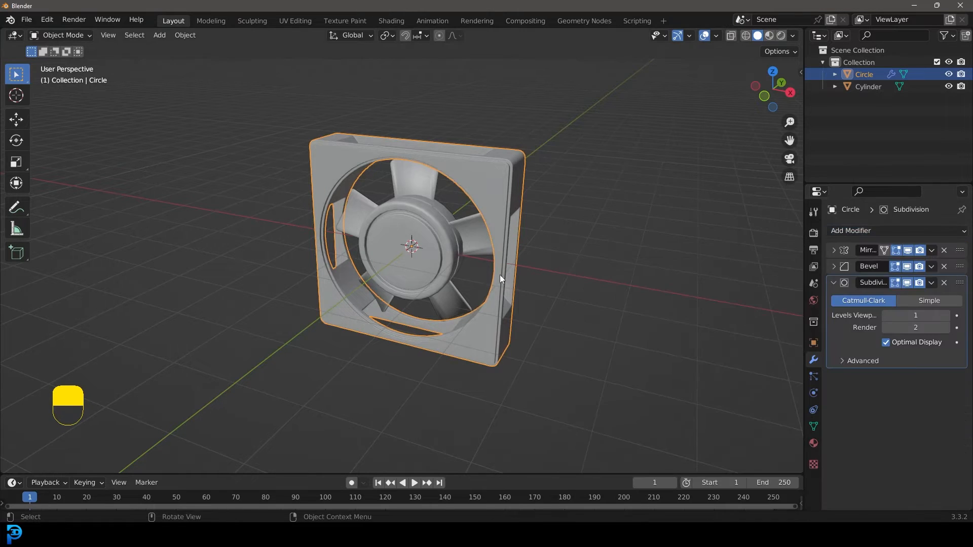
scroll(482, 228, "up", 3)
middle_click_drag(483, 228, 562, 156)
scroll(562, 156, "up", 1)
Step: Save the project to the Desktop folder as untitled.blend
key("ctrl+s")
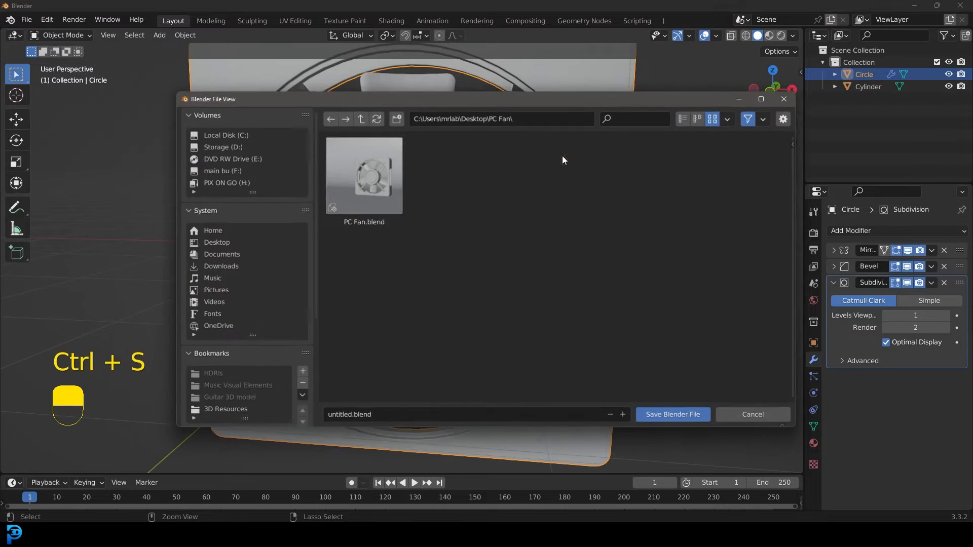
left_click(218, 244)
left_click(680, 418)
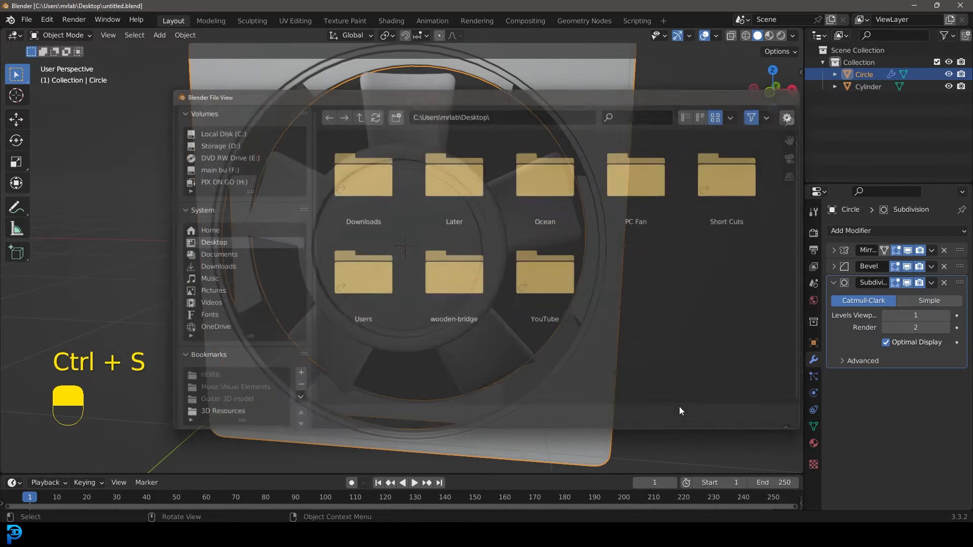
Step: Deselect everything and add a cube at the fan's centre in the front view
key("alt+a")
key("KP_1")
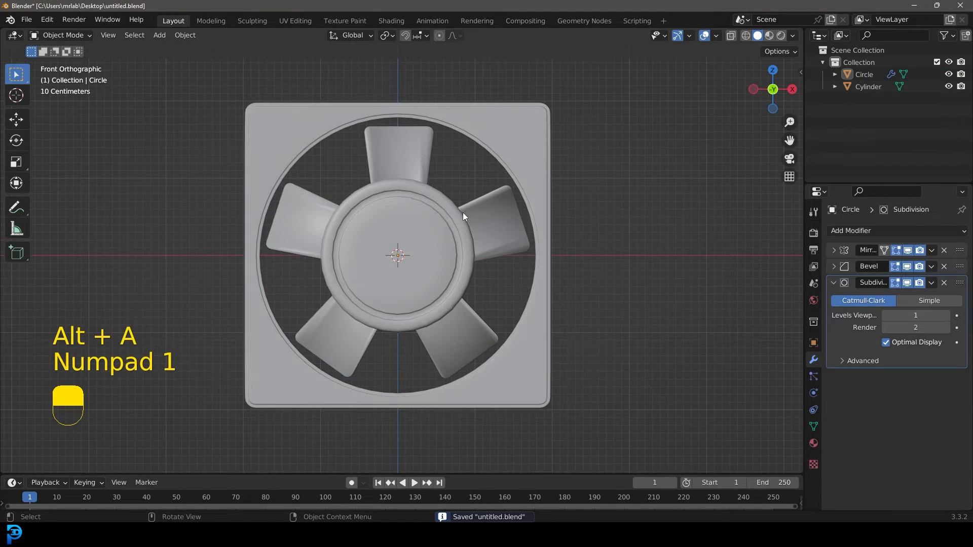
scroll(408, 227, "down", 2)
scroll(418, 213, "up", 2)
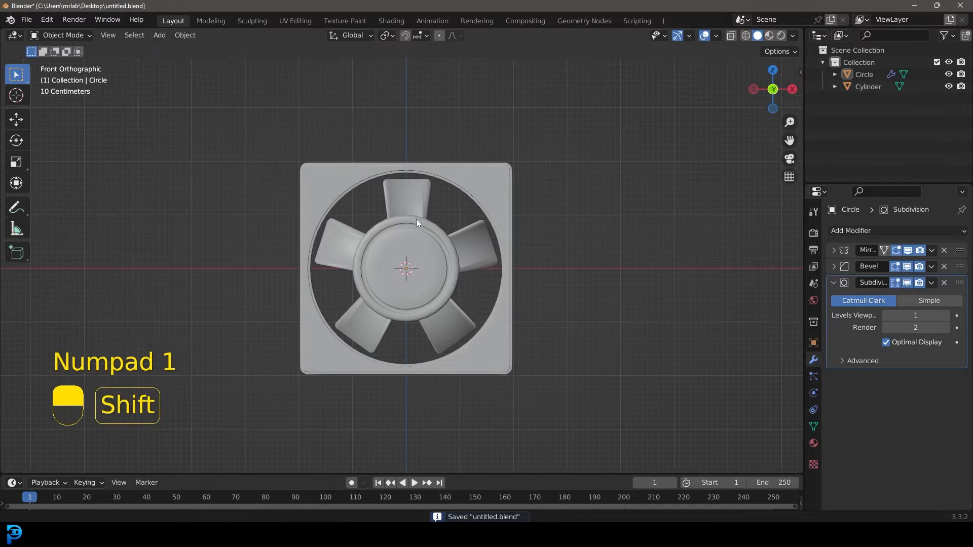
key("shift+a")
mouse_move(419, 213)
left_click(473, 226)
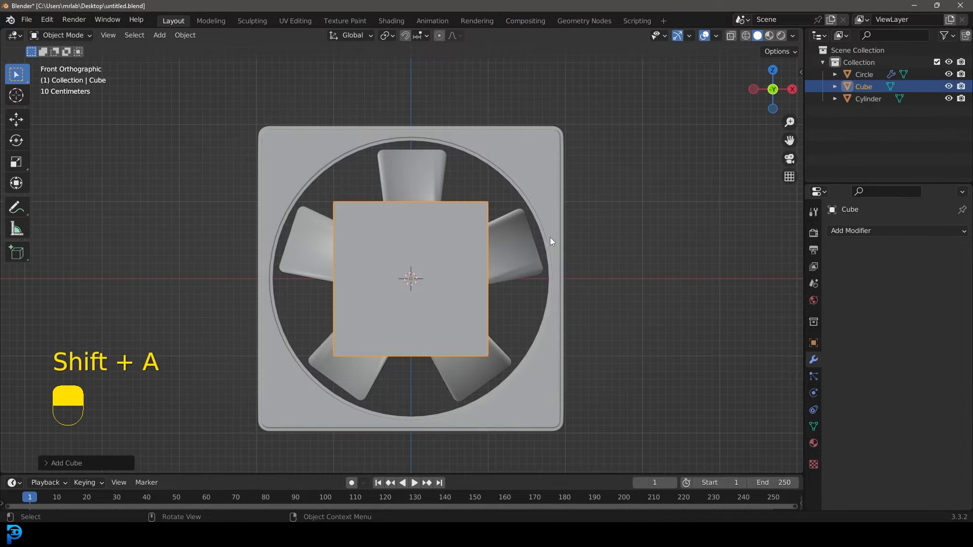
Step: Edit the cube's mesh in wireframe shading and scale it down along X into a narrow vertical bar
key("Tab")
key("z")
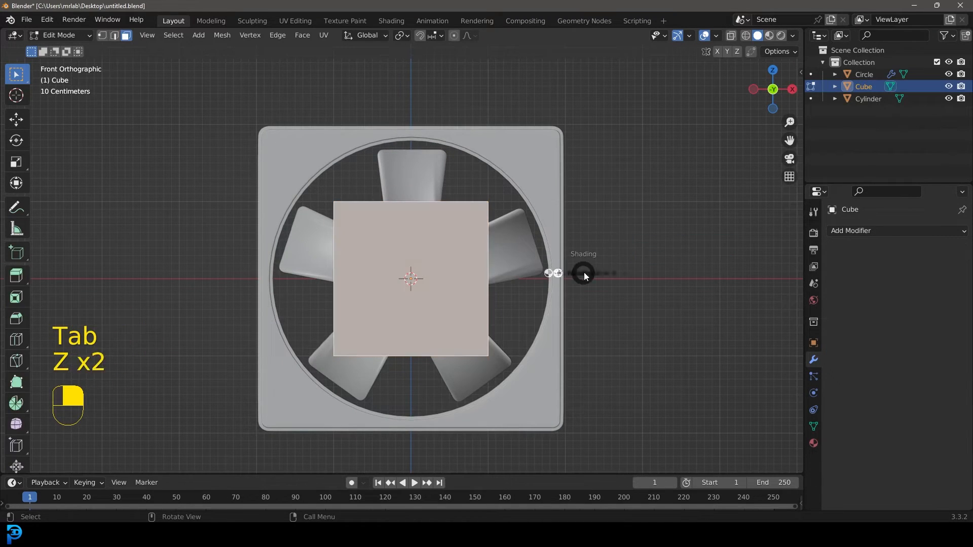
left_click(613, 280)
key("a")
key("s")
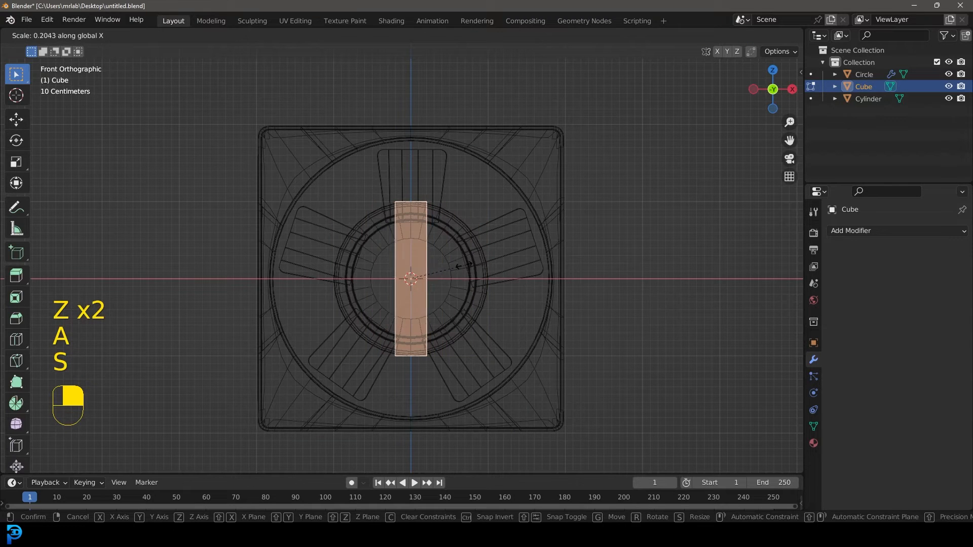
left_click(428, 264)
Step: Scale the bar's mesh along Y until it is thin from the side, and return to Object Mode in solid shading
key("KP_3")
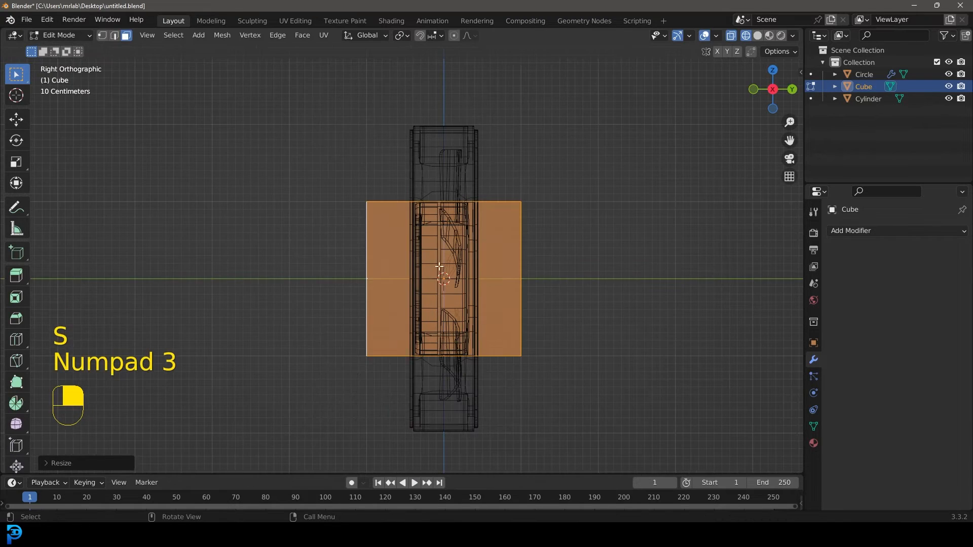
key("s")
key("y")
left_click(454, 275)
scroll(519, 294, "up", 2)
key("KP_1")
key("Tab")
key("z")
mouse_move(518, 294)
middle_mouse_down()
mouse_move(533, 242)
mouse_move(481, 272)
middle_mouse_up()
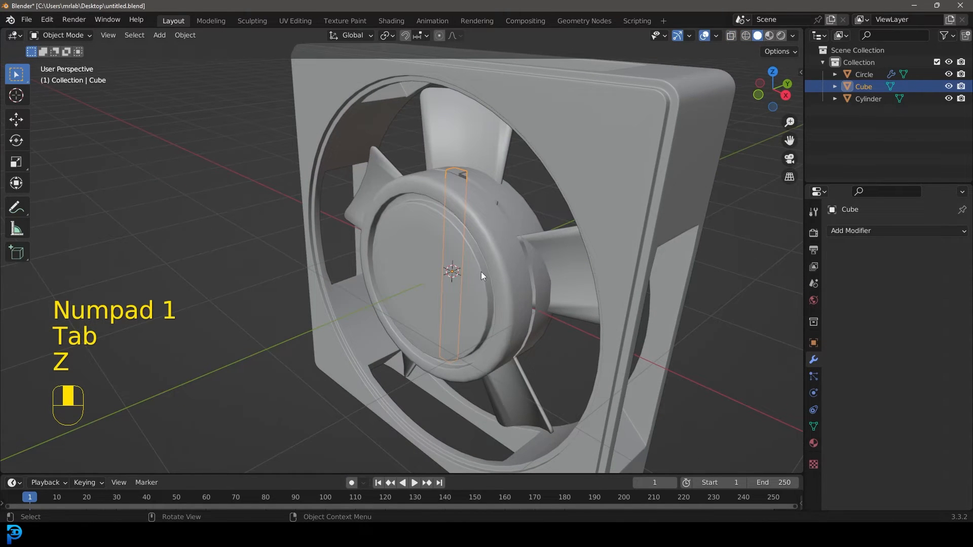
Step: Move the bar's mesh about 0.26 m along Y toward the fan's front and raise it so its lower end sits at the hub's centre
key("Tab")
key("g")
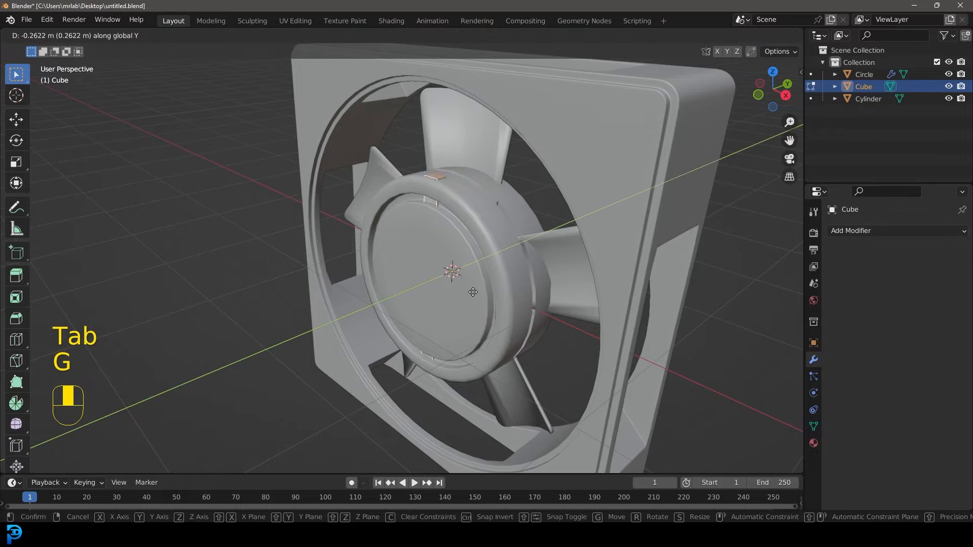
left_click(471, 291)
key("KP_1")
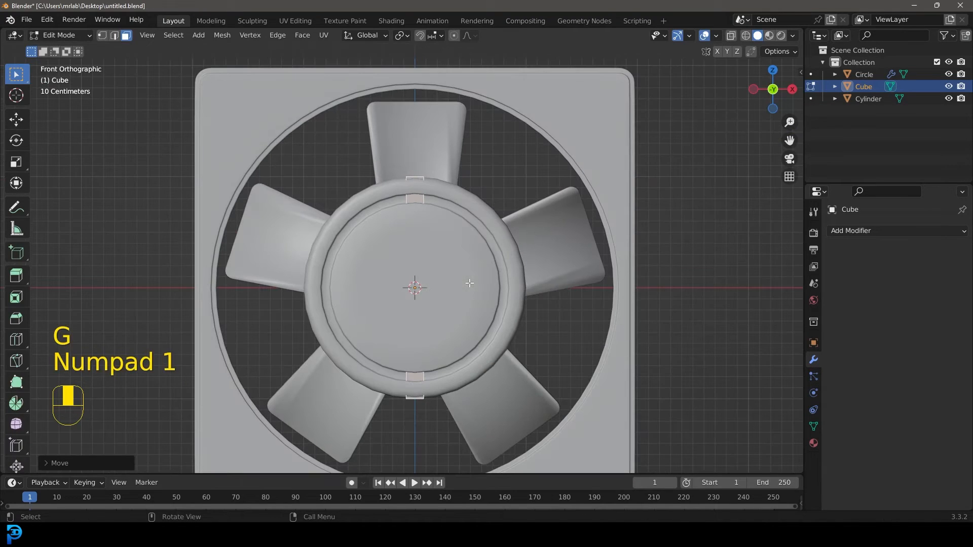
key("g")
left_click(470, 178)
Step: Leave mesh editing, rotate the bar 45° in the front view, and return to solid shading with the bar selected
key("z")
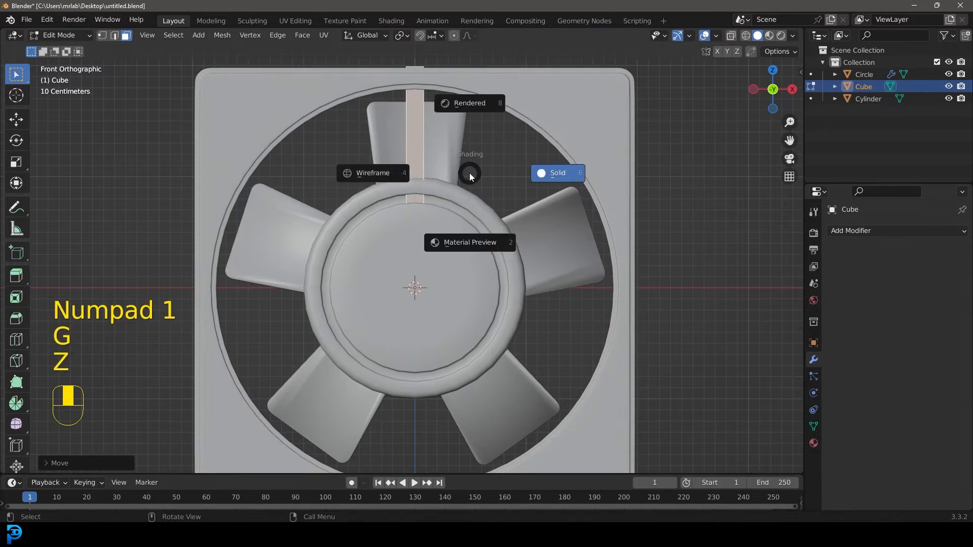
left_click(414, 173)
key("Tab")
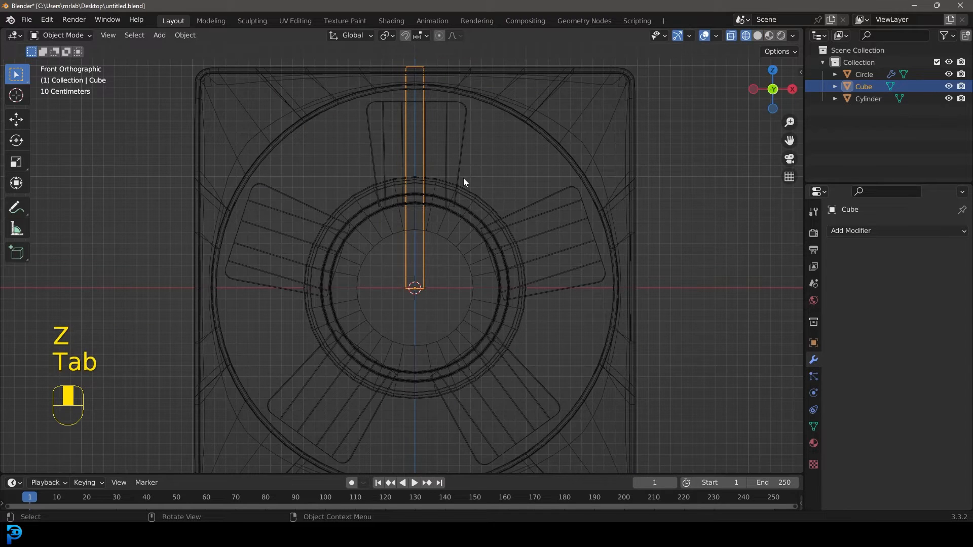
scroll(412, 185, "down", 2)
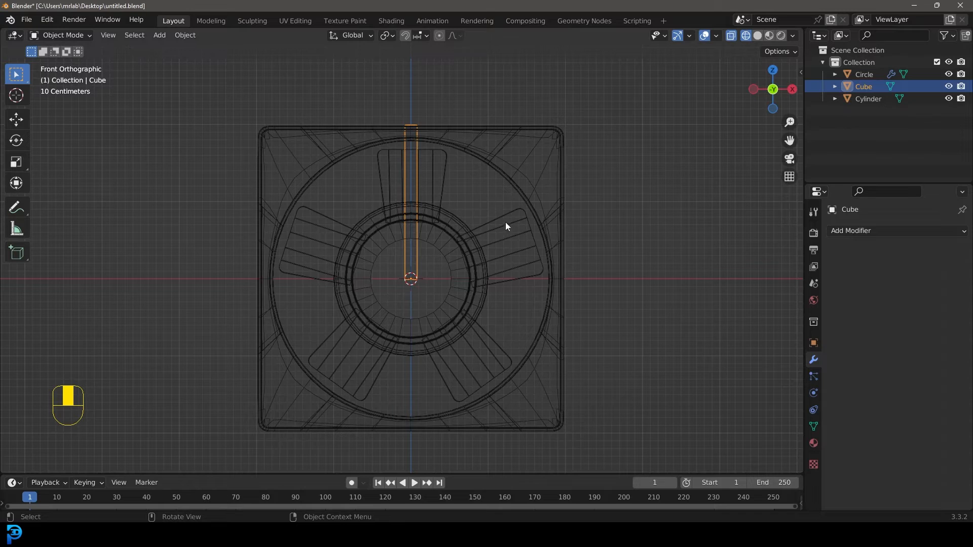
middle_click_drag(461, 208, 427, 221, "shift")
type("r45")
key("Return")
key("z")
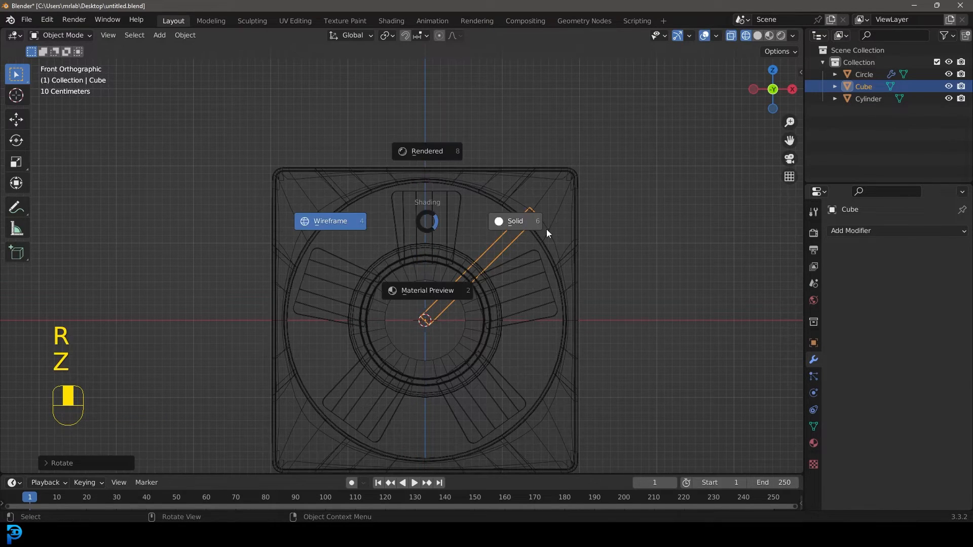
left_click(546, 229)
key("alt+a")
left_click(495, 245)
middle_click_drag(495, 245, 498, 289)
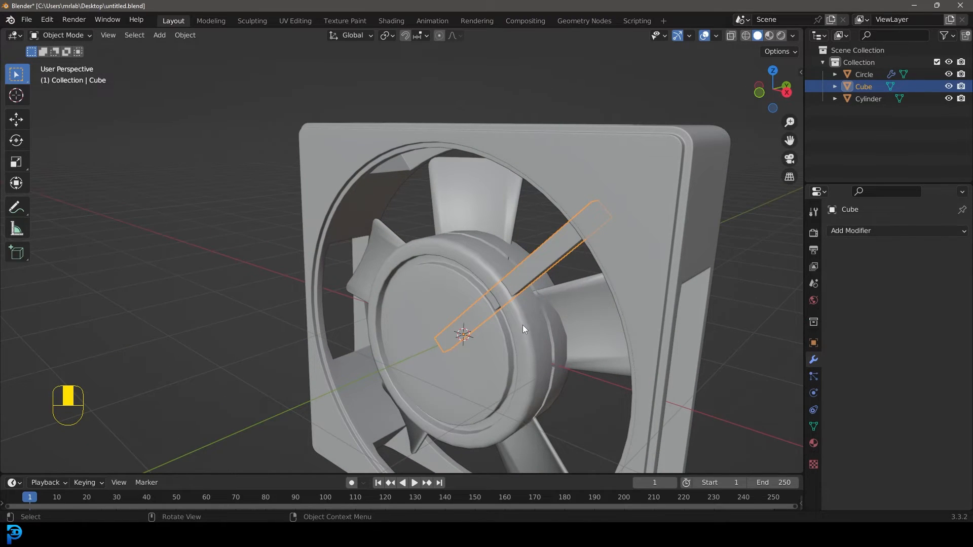
Step: Shorten the bar by moving its inner end along local Z to the hub's outer ring, using wireframe shading for the selection
key("KP_1")
key("z")
left_click(431, 325)
key("Tab")
left_click_drag(405, 390, 451, 342)
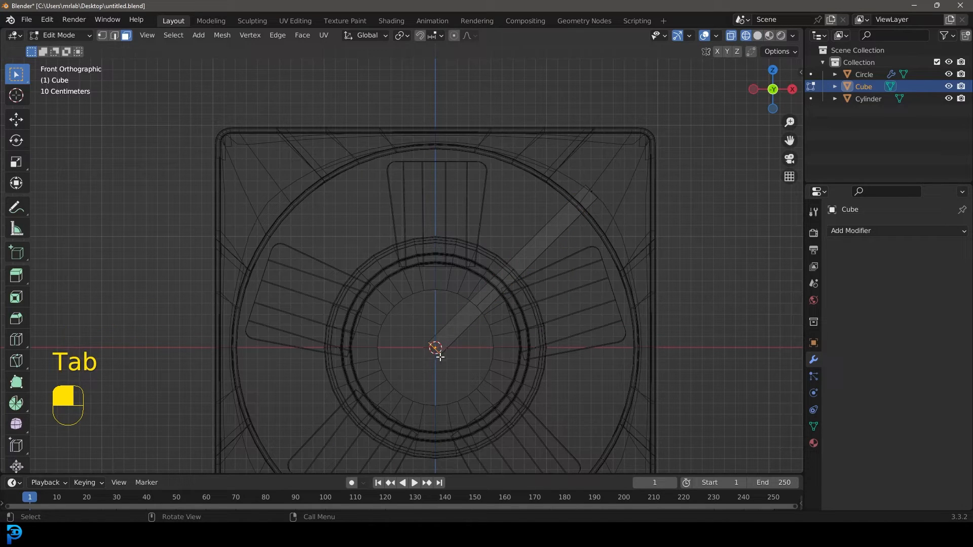
key("g")
key("z")
key("z")
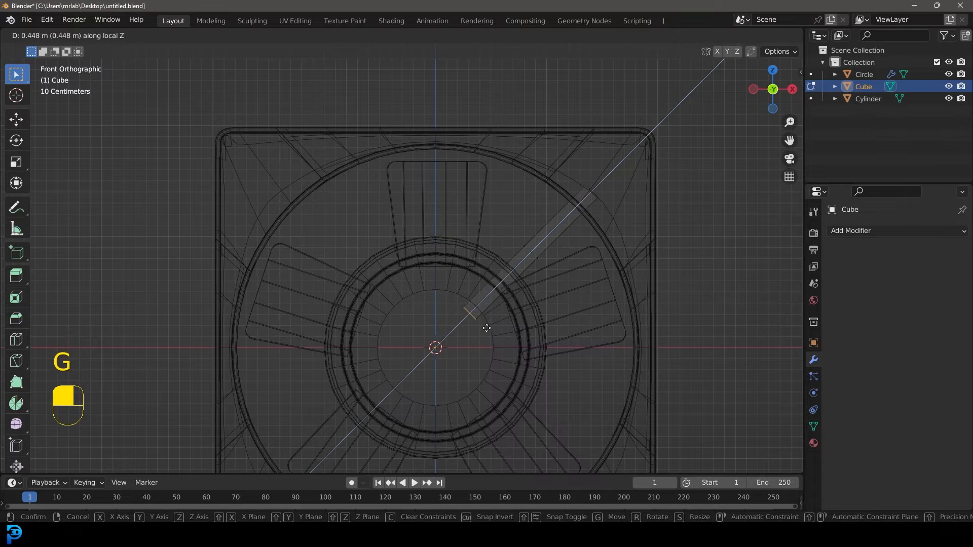
left_click(524, 295)
key("z")
left_click(585, 291)
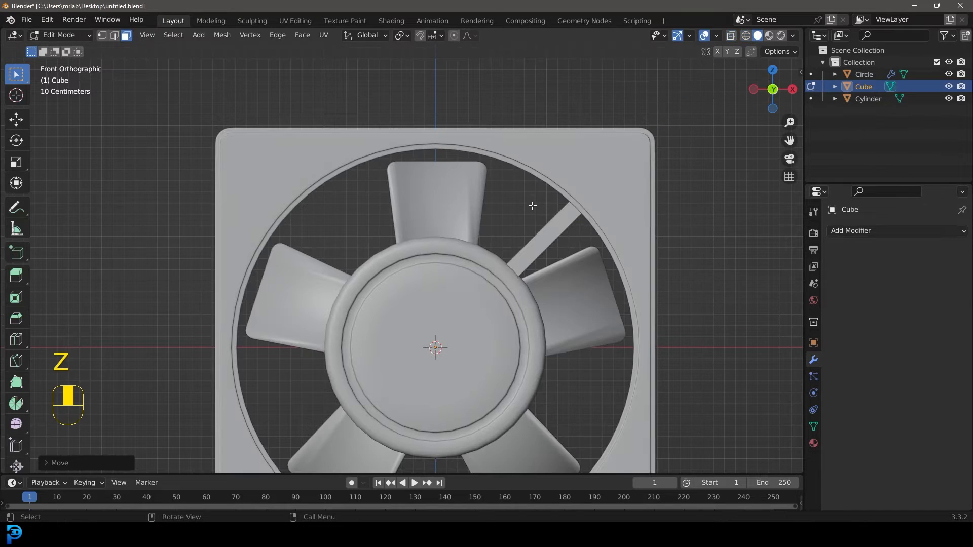
key("Tab")
scroll(541, 249, "down", 2)
scroll(509, 242, "up", 1)
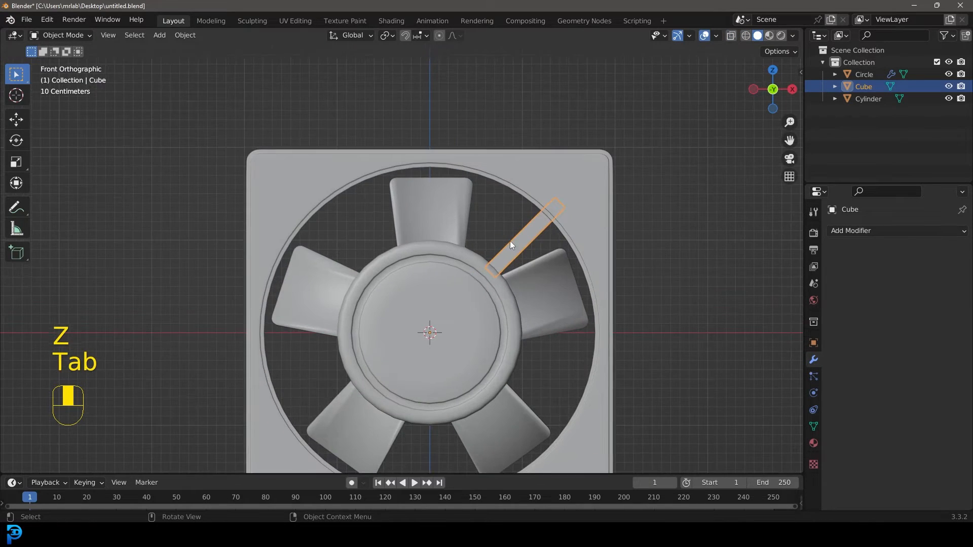
Step: Set the transform pivot point to the 3D Cursor
middle_click_drag(473, 301, 483, 300, "shift")
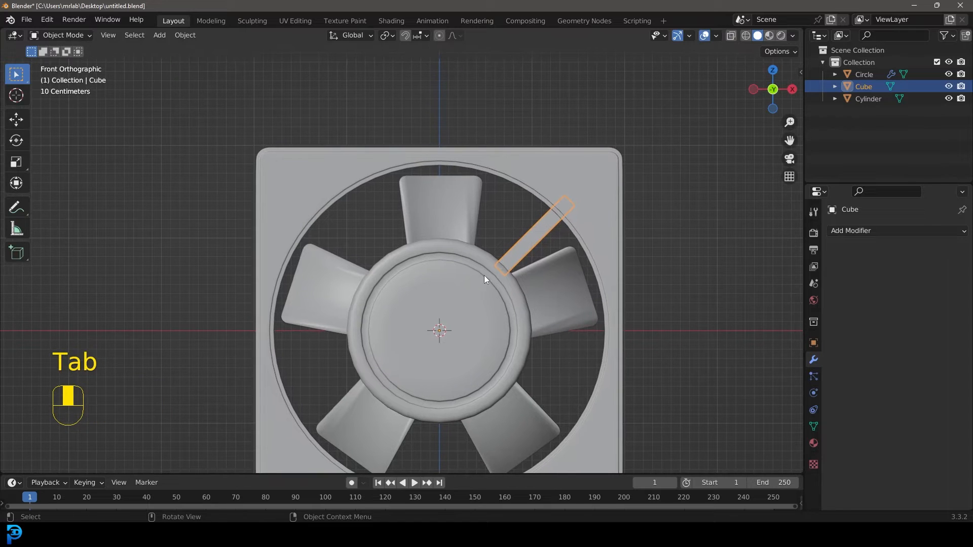
left_click(387, 36)
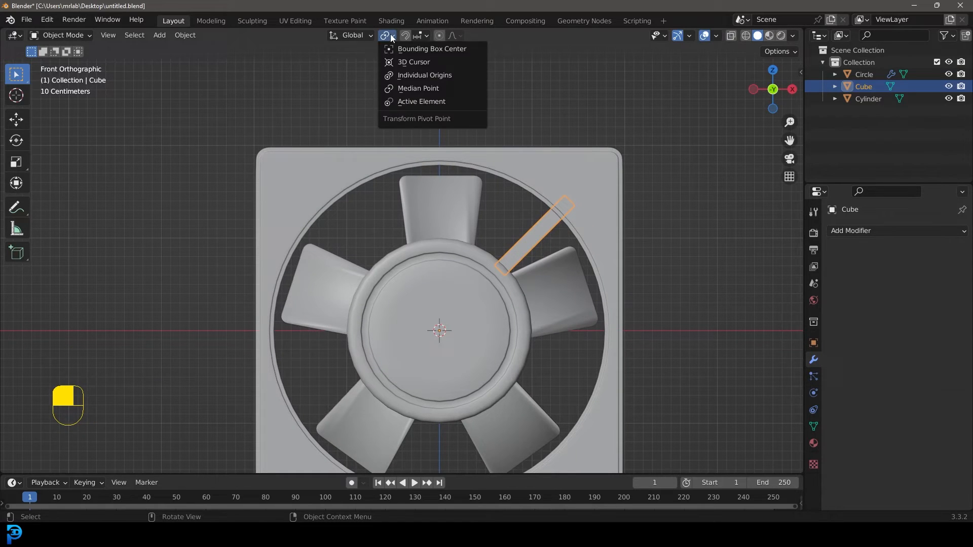
left_click(403, 62)
scroll(515, 276, "down", 2)
scroll(521, 223, "up", 2)
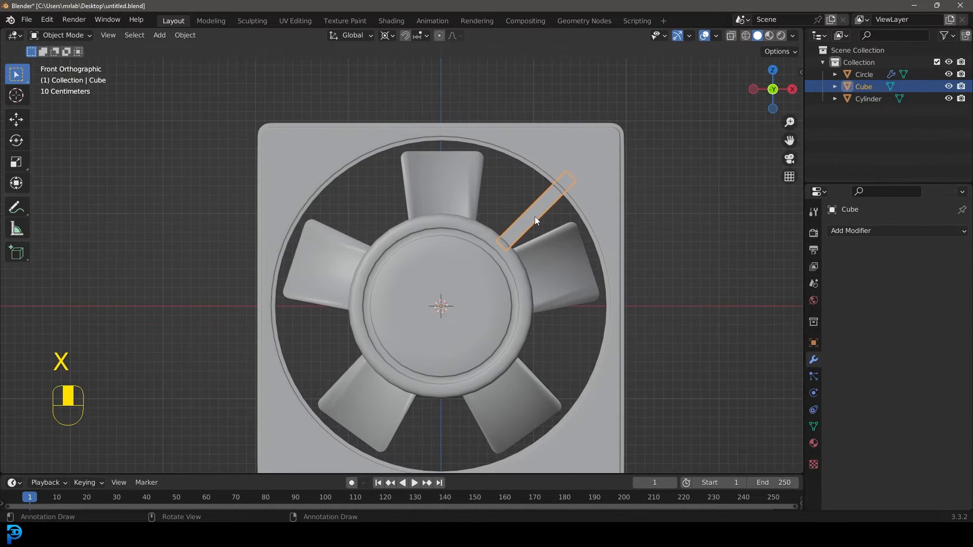
Step: Duplicate the bar with a 90° rotation and repeat the duplication twice to form four evenly spaced spokes
key("shift+d")
type("90")
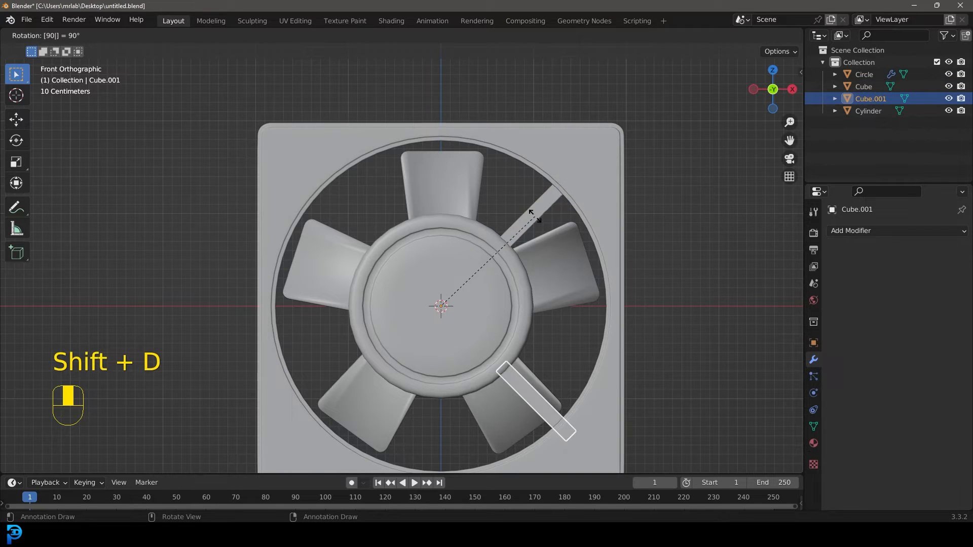
key("Return")
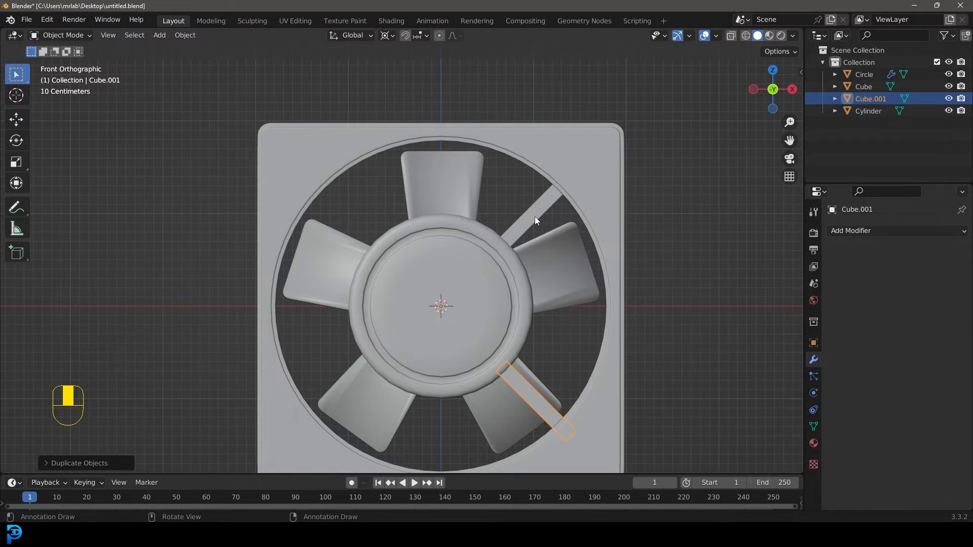
key("shift+r")
key("shift+r")
key("z")
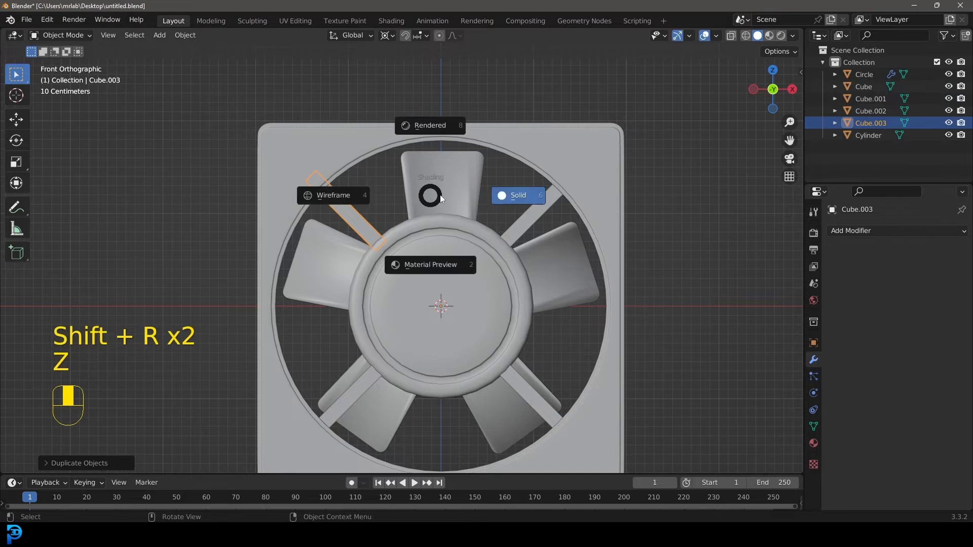
scroll(524, 215, "down", 4)
middle_click_drag(524, 215, 481, 248)
scroll(448, 242, "up", 2)
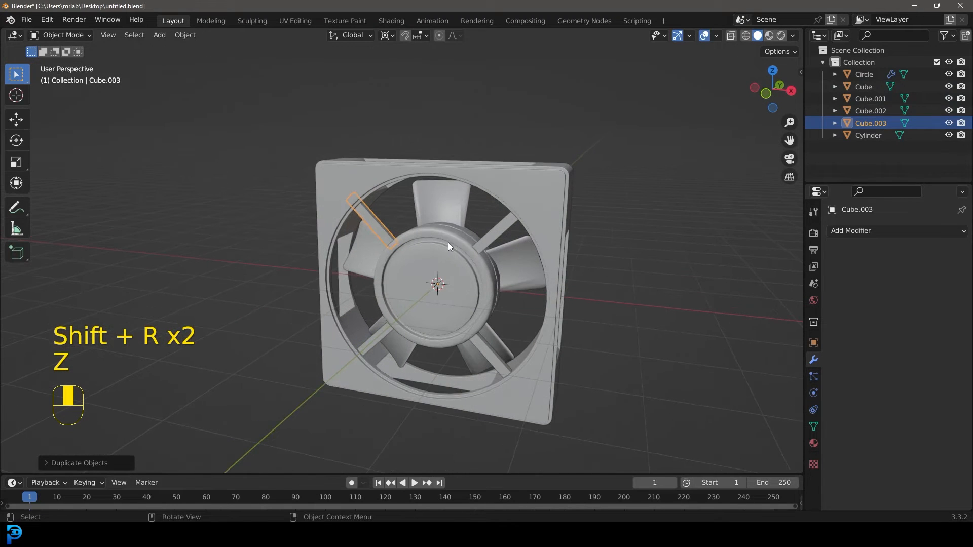
Step: Add the other three spokes to the selection and join all four into one object
left_click(492, 229, "shift")
left_click(491, 356, "shift")
left_click(386, 346, "shift")
middle_click_drag(416, 320, 419, 302)
key("ctrl+j")
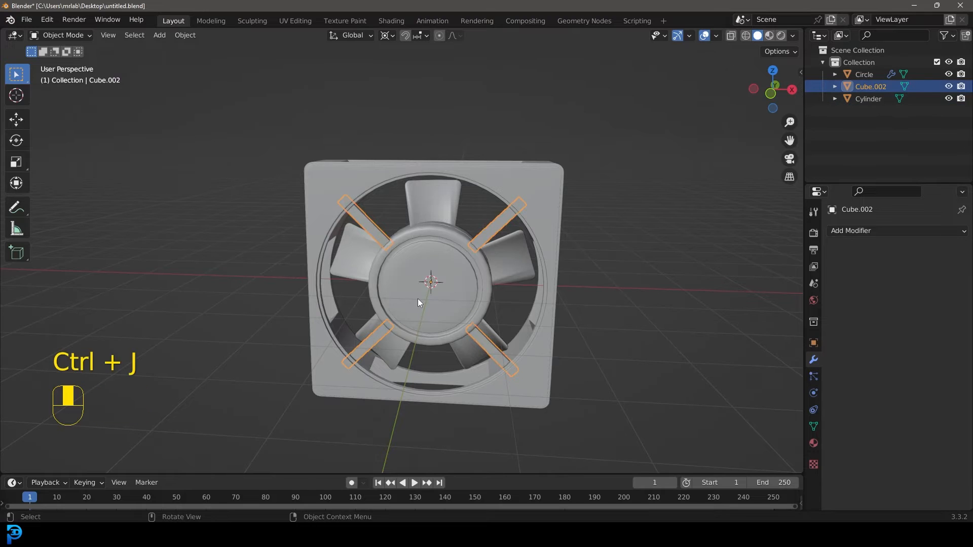
Step: Add a Bevel modifier to the joined spokes with a 0.011 m amount and 3 segments
scroll(480, 284, "up", 1)
left_click(862, 233)
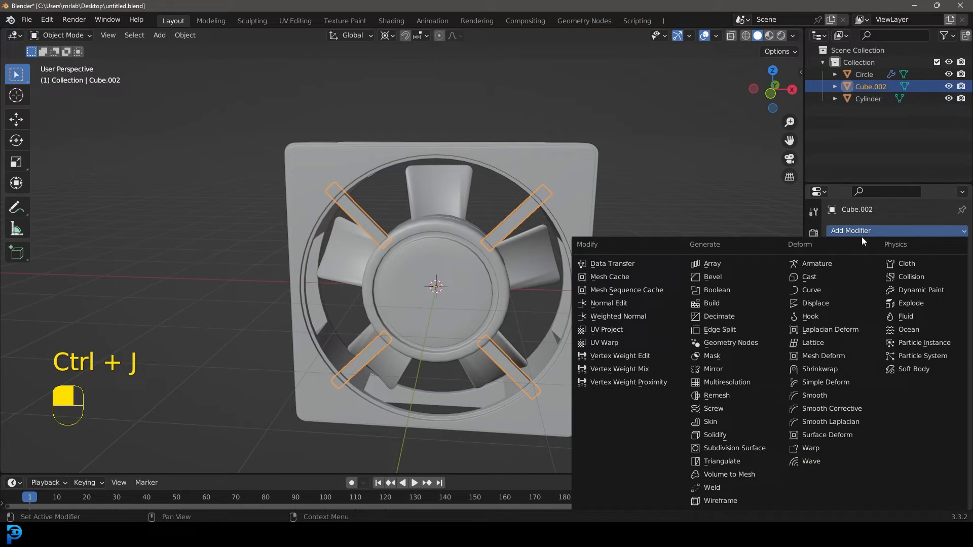
left_click(742, 279)
scroll(603, 245, "up", 3)
left_click_drag(916, 296, 927, 296, "shift")
left_click(947, 311)
left_click(947, 311)
scroll(612, 270, "down", 5)
Step: Apply smooth shading to the spokes and clear the selection
right_click(389, 262)
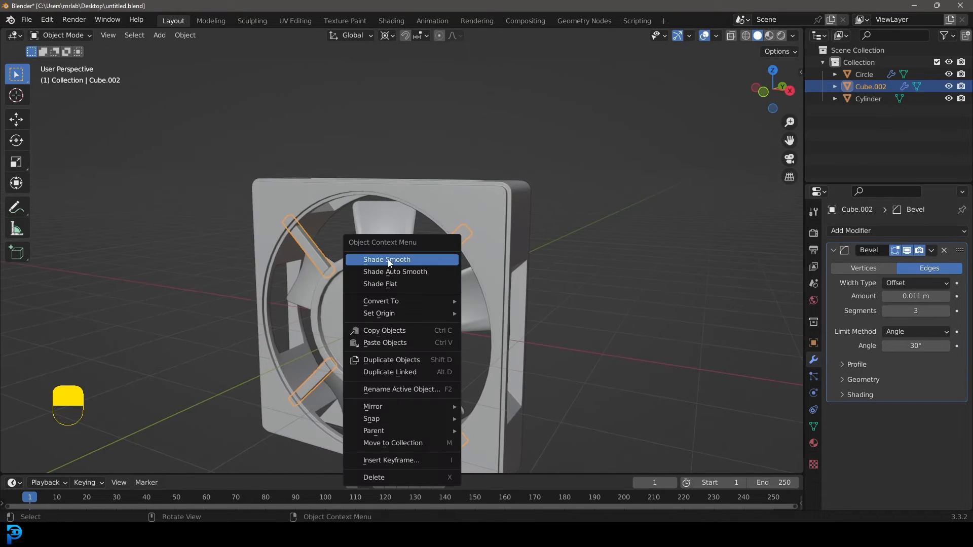
left_click(389, 262)
scroll(390, 262, "down", 3)
key("alt+a")
Step: Select the open rim edge loop on the hub's spoke-side half and move it about -0.02 m along global Y
middle_click_drag(416, 284, 462, 300)
left_click(463, 299)
scroll(479, 313, "up", 5)
key("Tab")
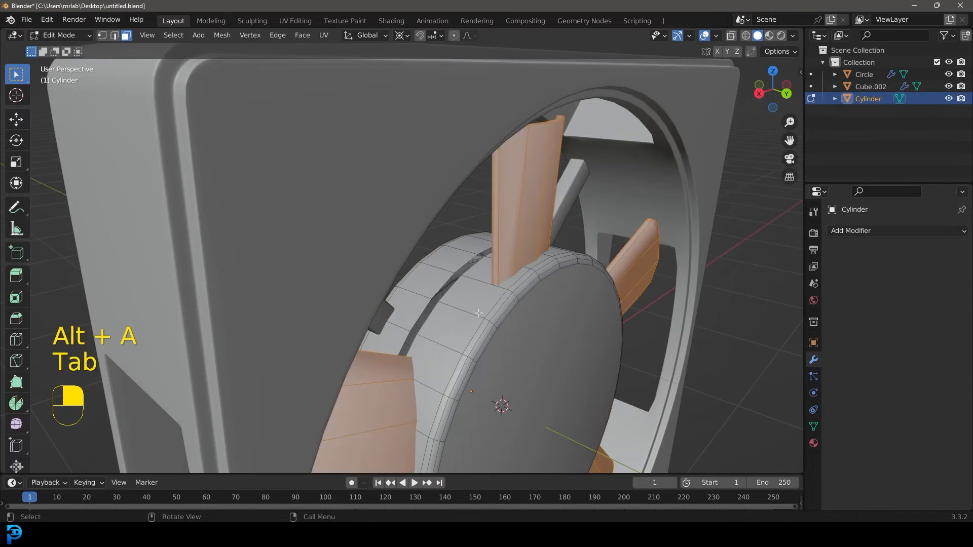
scroll(456, 311, "up", 2)
left_click(114, 35)
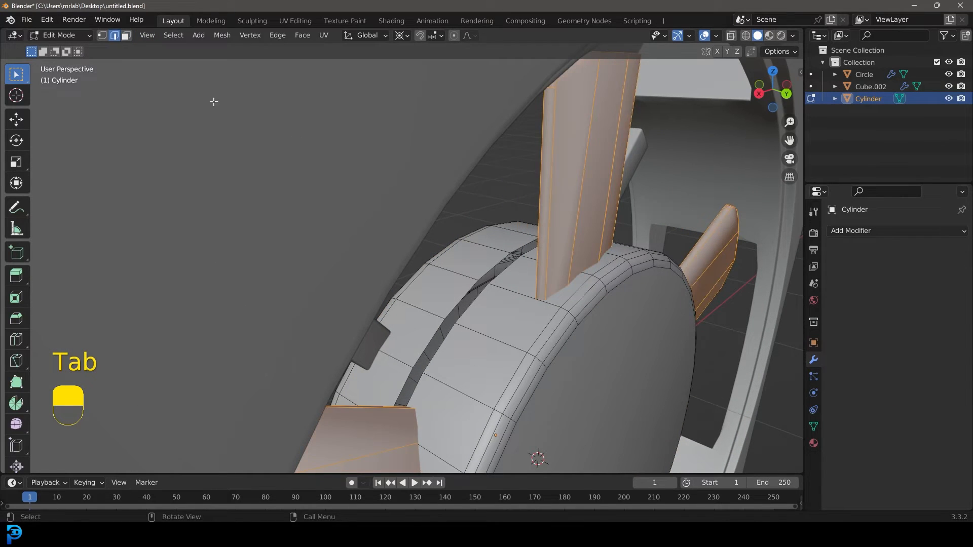
key("alt+a")
left_click(547, 314, "alt+shift")
mouse_move(547, 314)
middle_mouse_down()
mouse_move(591, 315)
mouse_move(559, 302)
middle_mouse_up()
key("g")
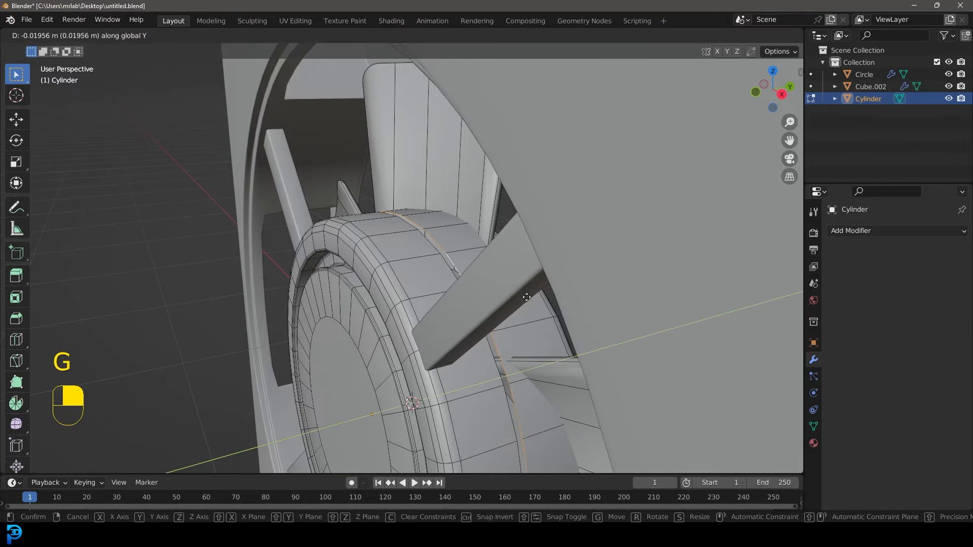
left_click(527, 297)
Step: Extrude the selected rim loop inward toward the hub's centre, scaling it to about 0.82
key("e")
key("s")
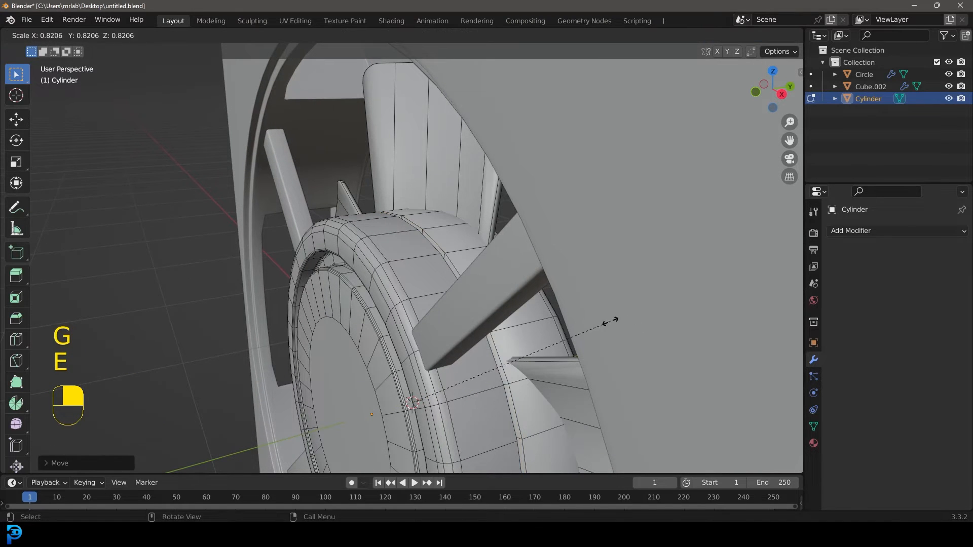
left_click(609, 322)
Step: Bevel the outer edge loop of the extruded rim, using wireframe shading for the selection and returning to solid shading
key("z")
left_click(476, 323)
key("alt+a")
left_click(495, 287, "alt")
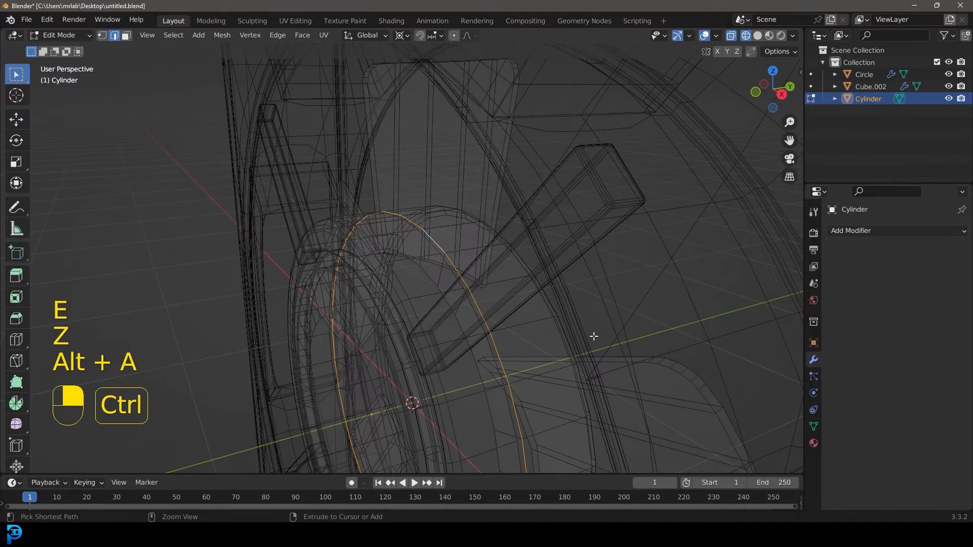
key("ctrl+b")
left_click(605, 343)
key("z")
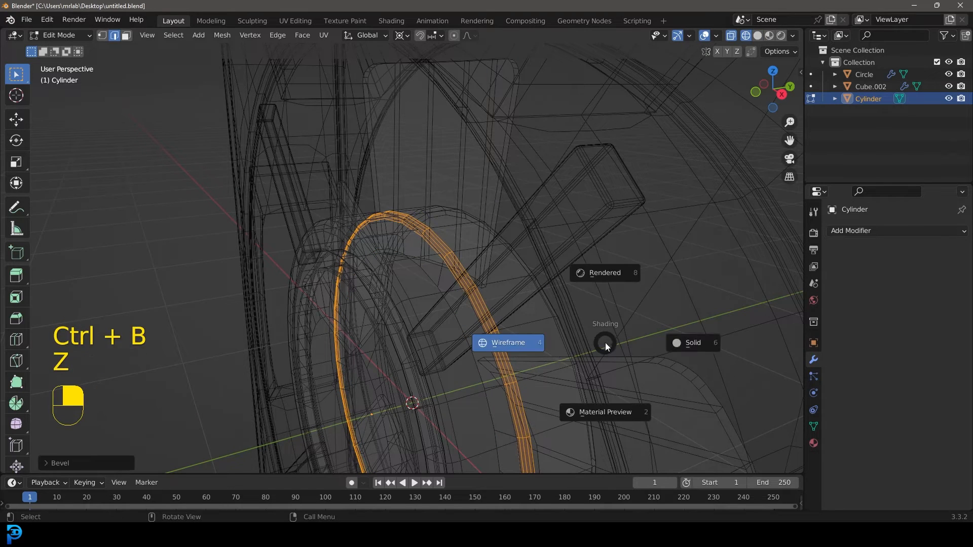
left_click(690, 341)
Step: Select the edge loop on the opposite side of the hub's groove and extrude it inward by scaling
middle_click_drag(502, 310, 387, 316)
key("alt+a")
left_click(495, 269, "alt+shift")
key("e")
key("s")
left_click(591, 360)
Step: Set the pivot to Individual Origins and bevel the groove's rim loop about 0.036 m wide with 4 segments, then leave mesh editing
key("alt+a")
left_click(496, 267, "alt+shift")
left_click(401, 35)
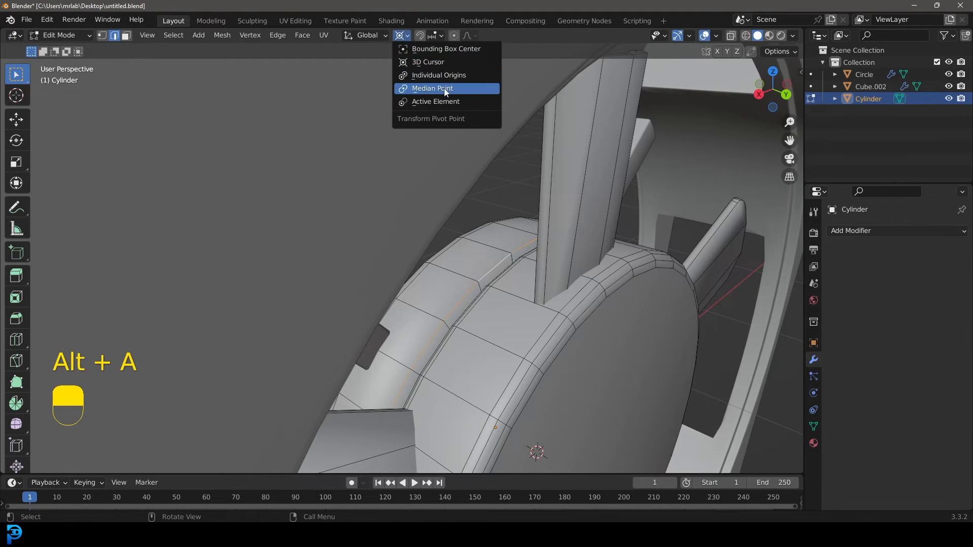
left_click(436, 75)
key("ctrl+b")
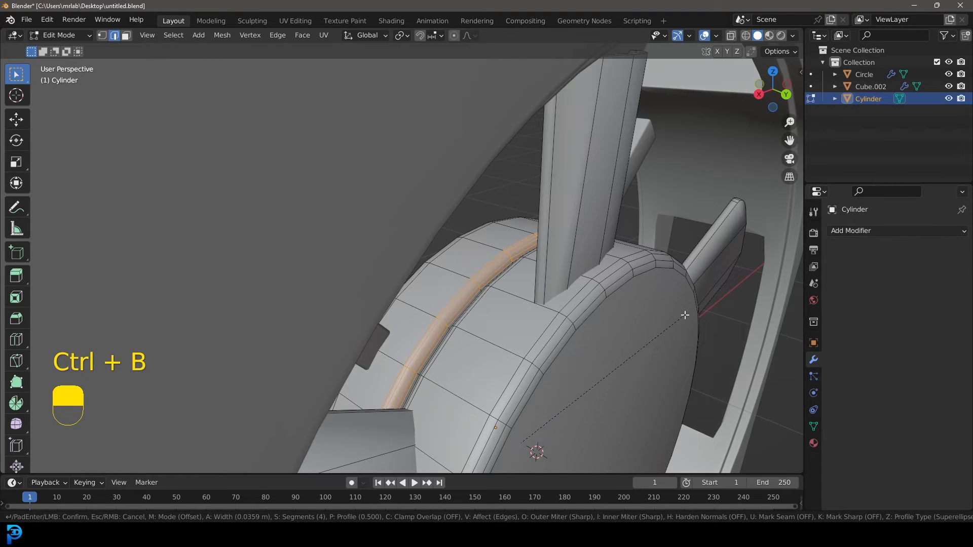
left_click(686, 316)
scroll(568, 279, "down", 4)
middle_click_drag(526, 263, 636, 270)
key("Tab")
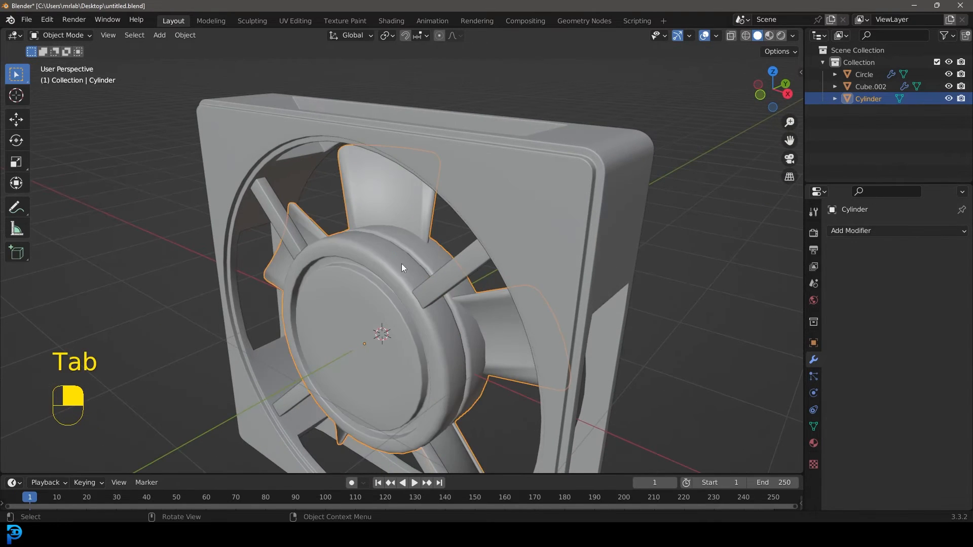
Step: Add a Subdivision Surface modifier to the hub and blades and inspect the blade corners from the front
left_click(866, 233)
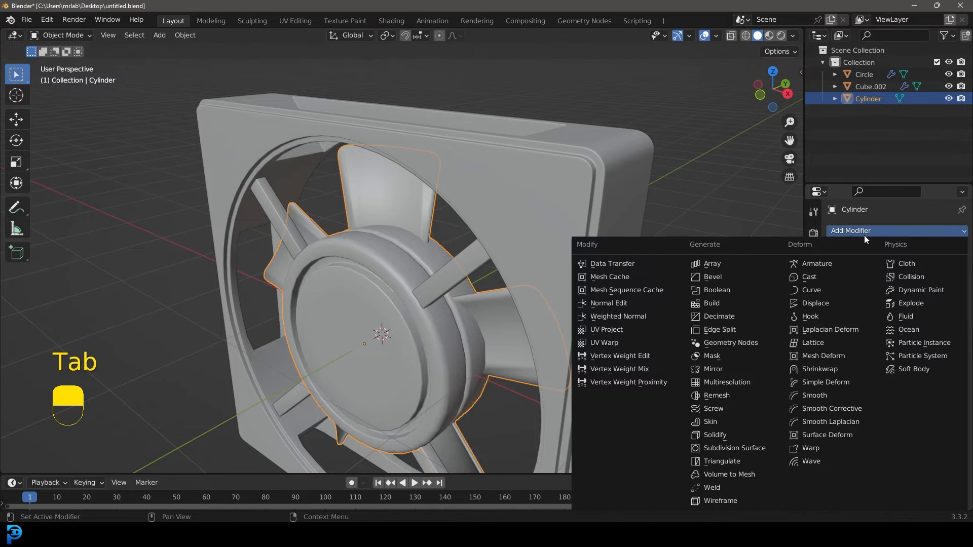
left_click(728, 448)
middle_click_drag(618, 382, 456, 304)
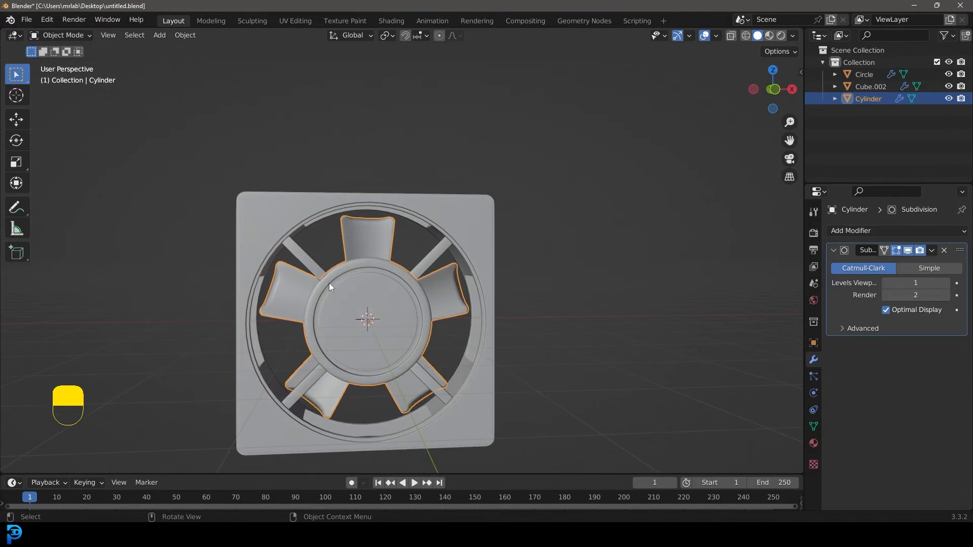
scroll(330, 202, "up", 4)
key("KP_1")
key("z")
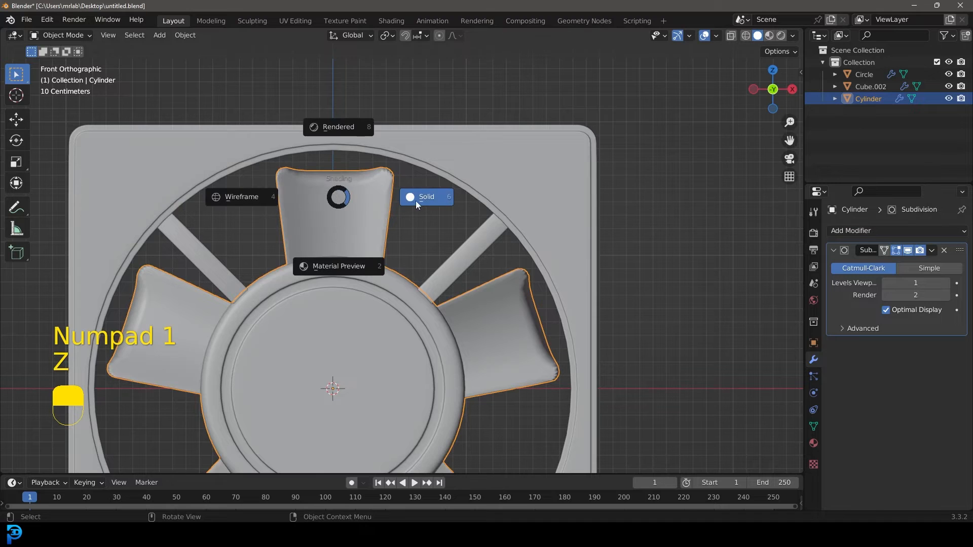
left_click(417, 203)
middle_click_drag(328, 196, 379, 210, "shift")
scroll(380, 211, "up", 2)
Step: Select all five blades with their linked geometry, using vertex selection in wireframe shading
key("z")
left_click(270, 212)
scroll(270, 211, "down", 5)
key("Tab")
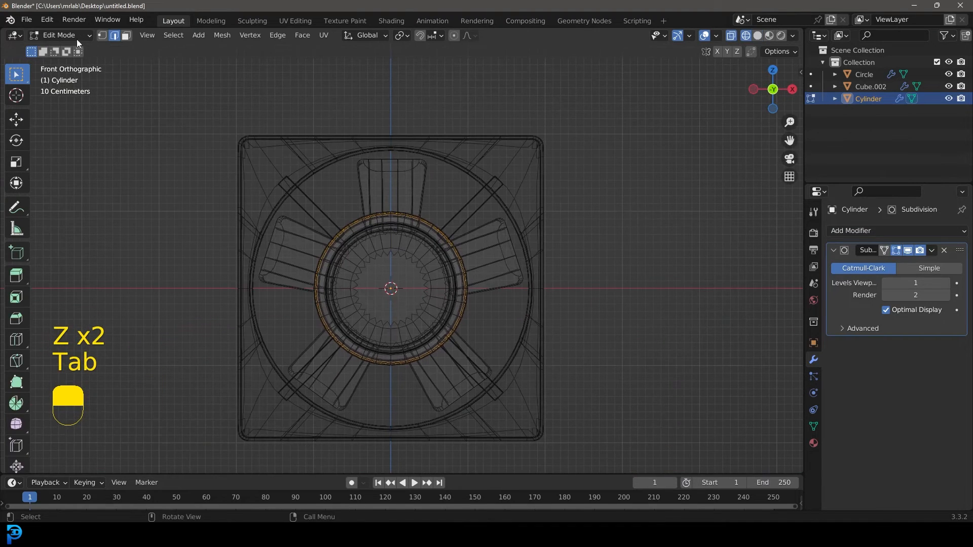
key("alt+a")
left_click(102, 37)
left_click_drag(347, 150, 437, 178)
left_click_drag(490, 211, 534, 293, "shift")
left_click_drag(504, 367, 467, 393, "shift")
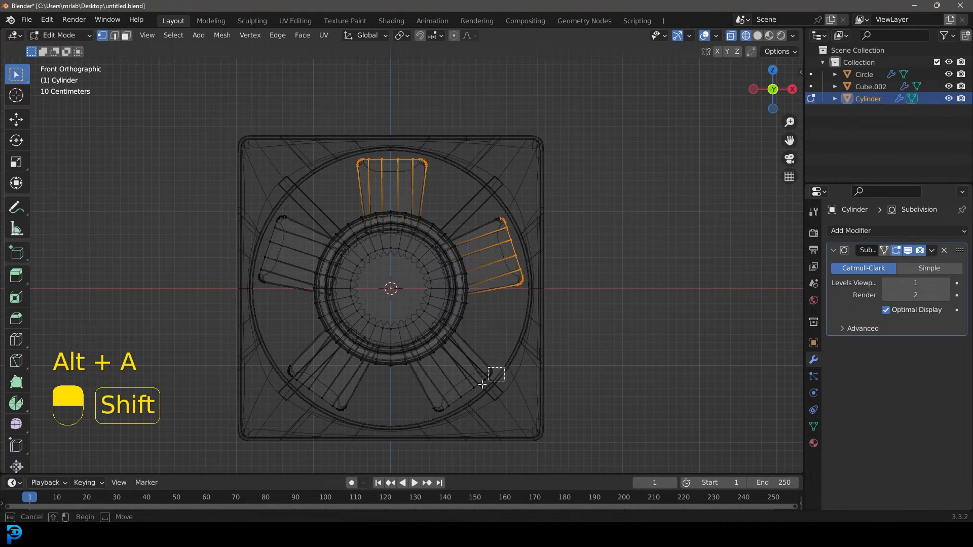
left_click_drag(313, 428, 350, 393, "shift")
left_click_drag(271, 298, 245, 254, "shift")
key("ctrl+l")
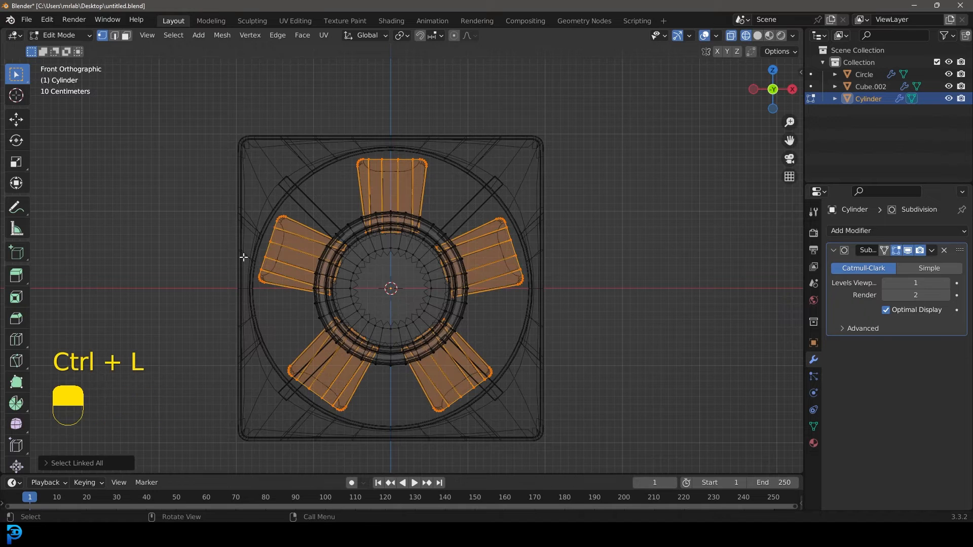
Step: Crease the edges of the selected blades to sharpen them, and return to solid shading and Object Mode
scroll(424, 219, "up", 5)
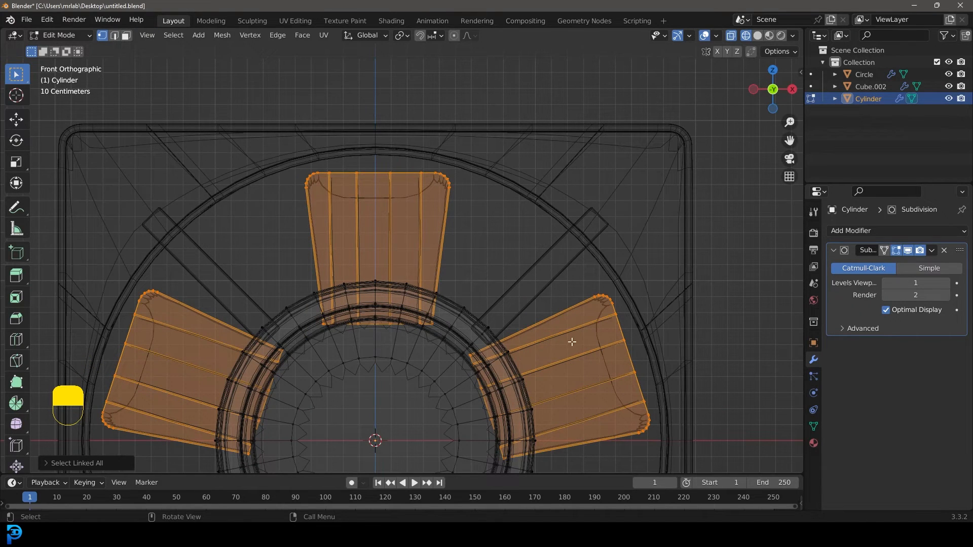
key("shift+e")
left_click(192, 351)
key("z")
left_click(467, 180)
key("Tab")
scroll(456, 263, "down", 3)
mouse_move(456, 262)
middle_mouse_down()
mouse_move(434, 278)
mouse_move(354, 244)
mouse_move(219, 242)
mouse_move(188, 264)
mouse_move(461, 271)
middle_mouse_up()
scroll(462, 272, "down", 3)
Step: Select every fan part and move the fan up along Z until its base rests on the ground line
key("KP_1")
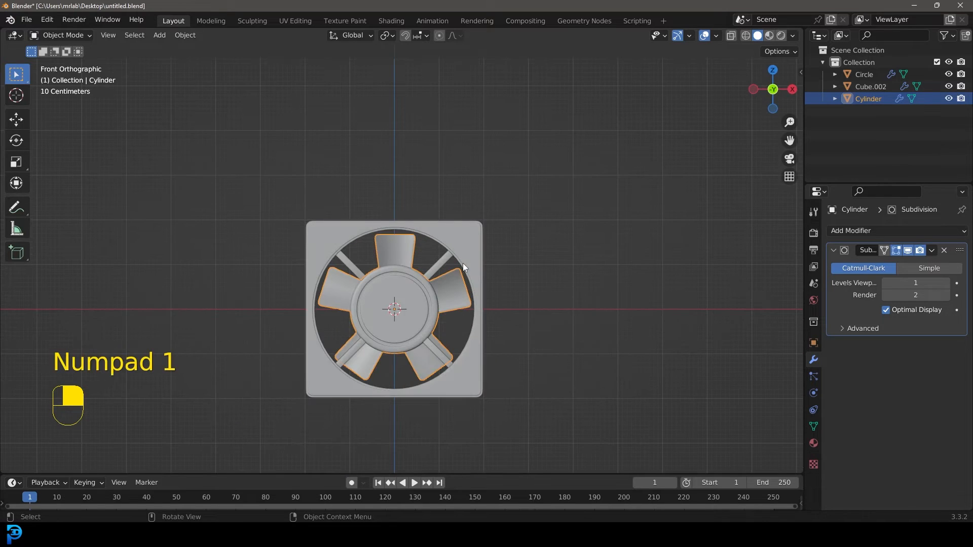
key("a")
scroll(432, 341, "up", 4)
key("g")
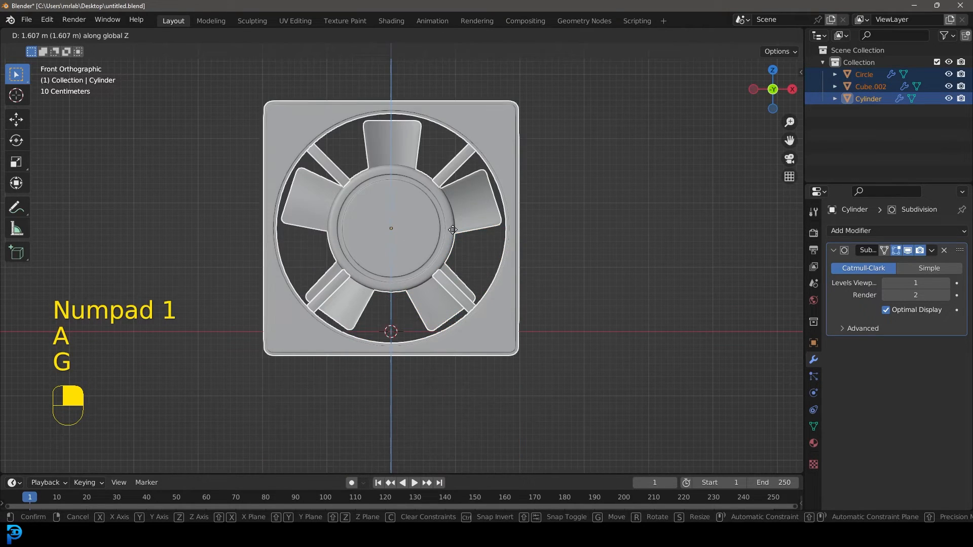
left_click(409, 243)
scroll(409, 243, "down", 3)
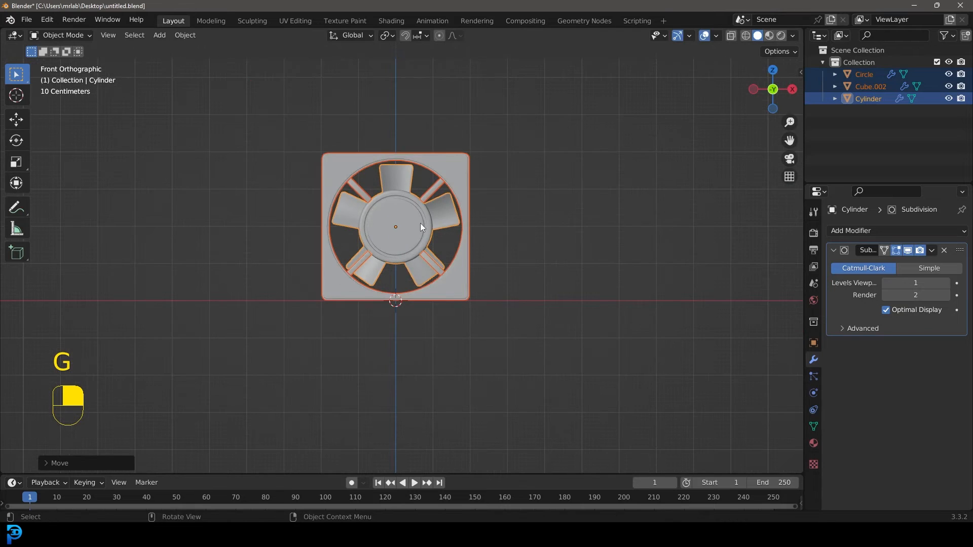
Step: Add a plane under the fan and scale all fan parts down about the 3D Cursor, leaving the plane unchanged
middle_click_drag(410, 243, 377, 205)
key("shift+a")
left_click(477, 211)
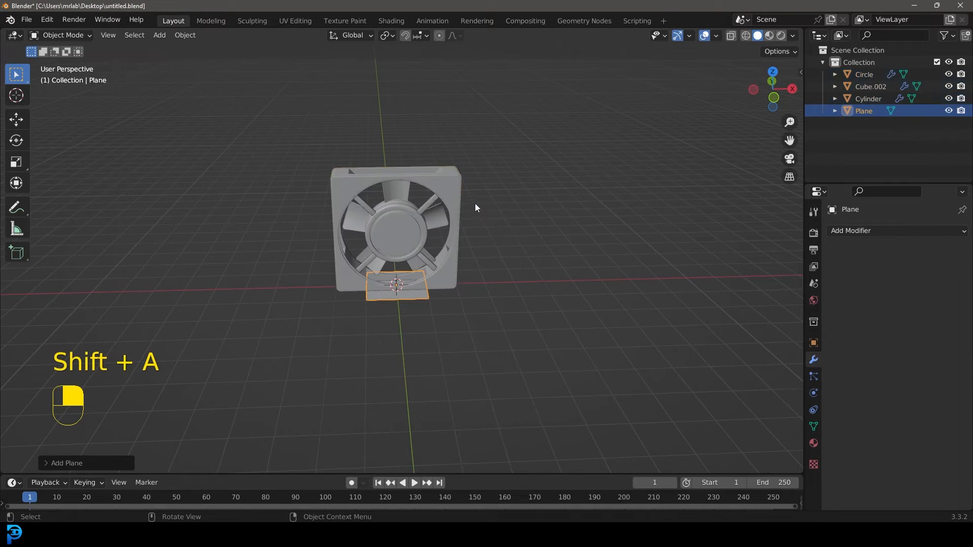
scroll(476, 206, "up", 5)
middle_click_drag(476, 206, 413, 179)
key("ctrl+i")
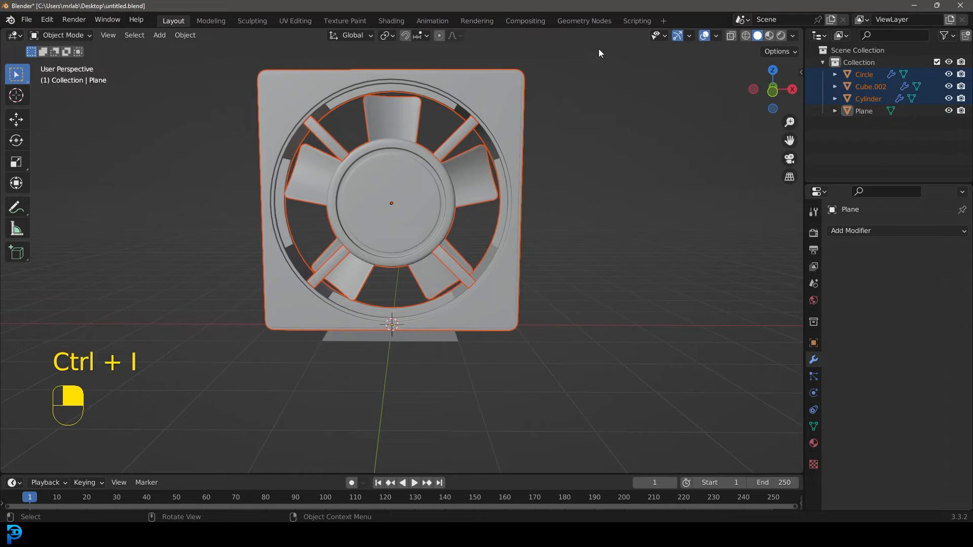
left_click(388, 36)
left_click(420, 62)
key("s")
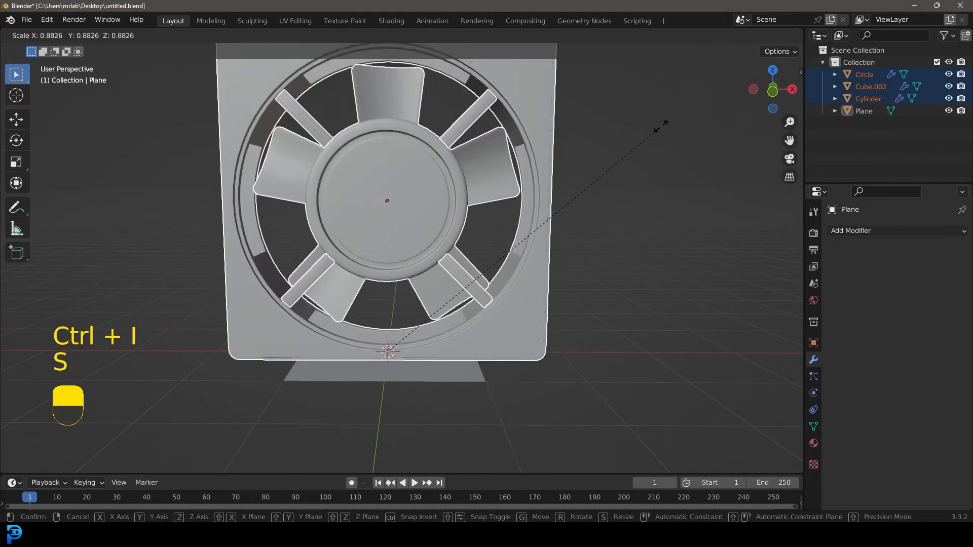
left_click(459, 291)
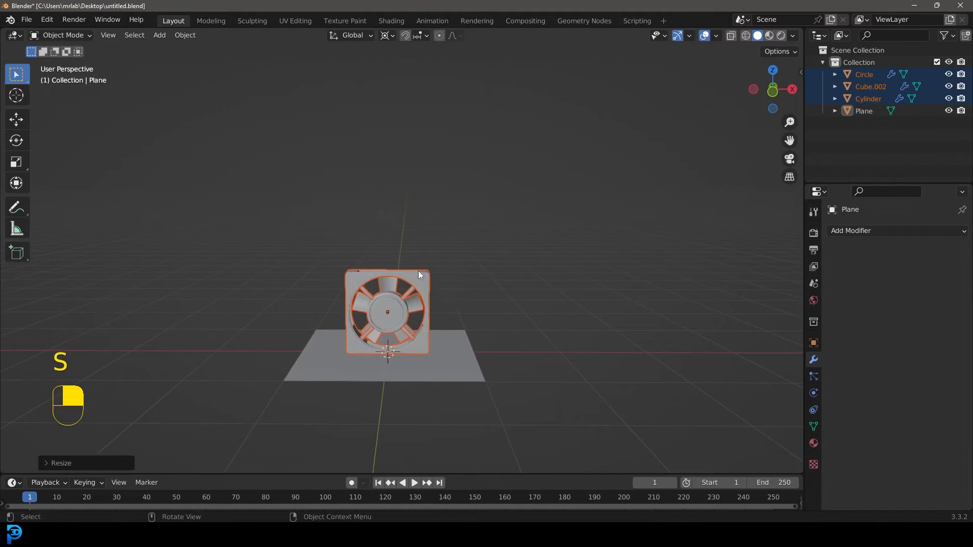
Step: Apply the transform of the resized fan parts and check the frame's modifiers
middle_click_drag(459, 290, 455, 263)
key("ctrl+a")
left_click(407, 284)
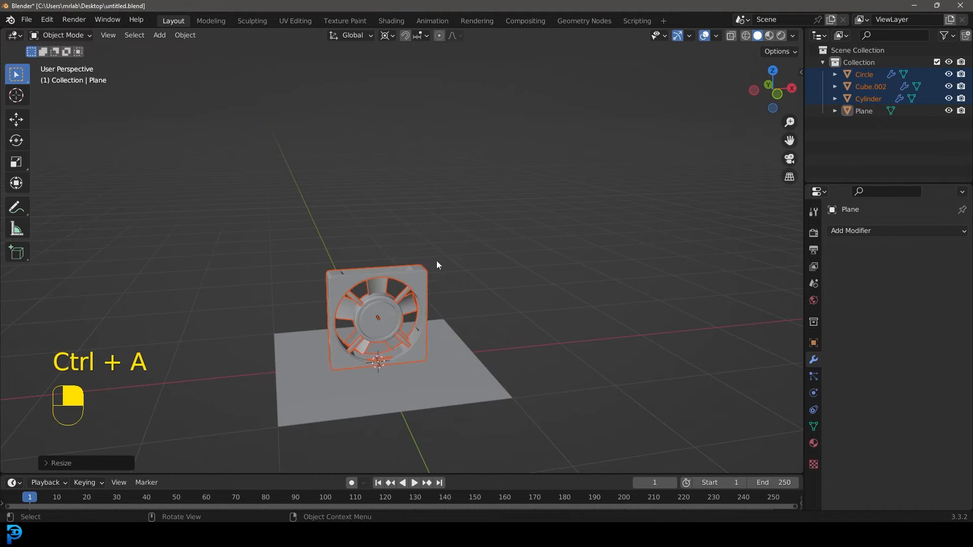
scroll(318, 294, "up", 3)
left_click(354, 289)
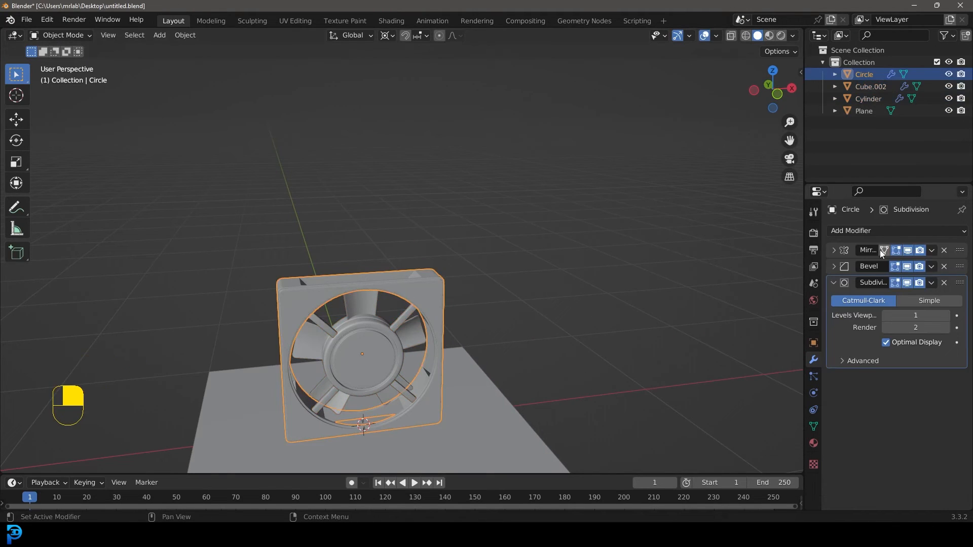
scroll(451, 332, "down", 4)
middle_click_drag(449, 343, 428, 347)
scroll(428, 344, "up", 1)
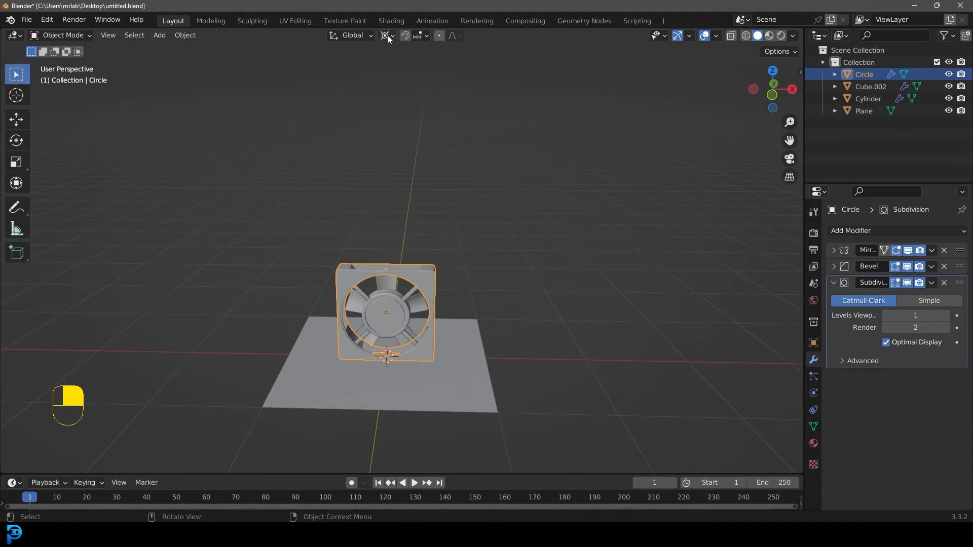
Step: Set the pivot point to Median Point and enlarge the ground plane around the fan
left_click(388, 38)
left_click(417, 90)
left_click(479, 364)
scroll(518, 340, "down", 4)
key("s")
left_click(574, 322)
middle_click_drag(574, 322, 520, 307)
Step: Extrude the plane's edge behind the fan straight up along Z to form a backdrop wall
key("Tab")
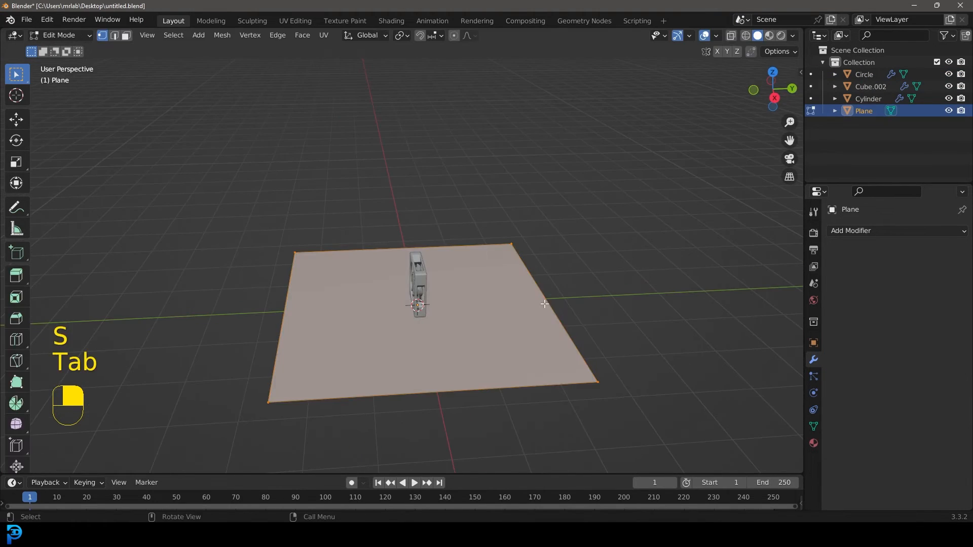
left_click(515, 226)
left_click_drag(632, 424, 471, 178)
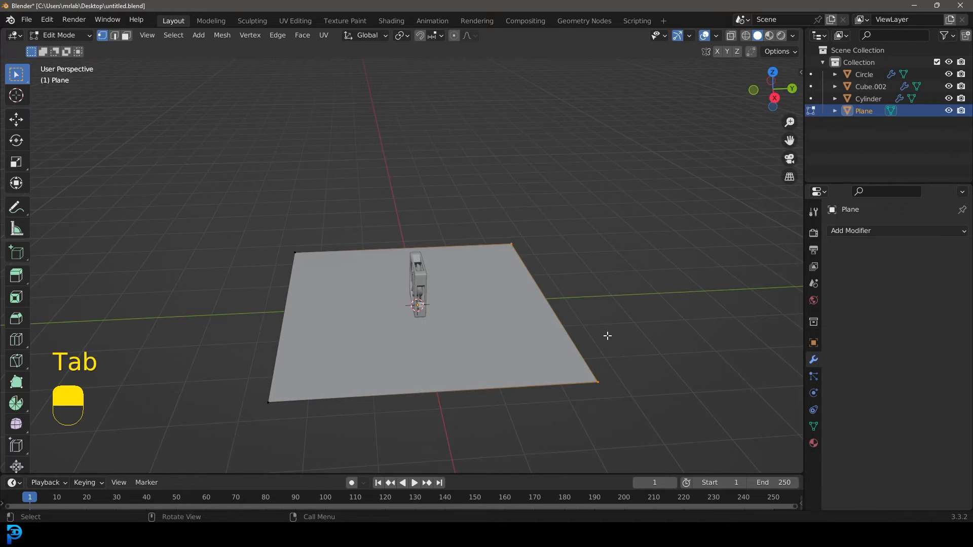
key("e")
key("z")
left_click(613, 150)
Step: Bevel the fold edge between floor and wall with 6 segments to form a curved transition
left_click(507, 241)
left_click(590, 392, "shift")
key("ctrl+b")
scroll(674, 443, "up", 5)
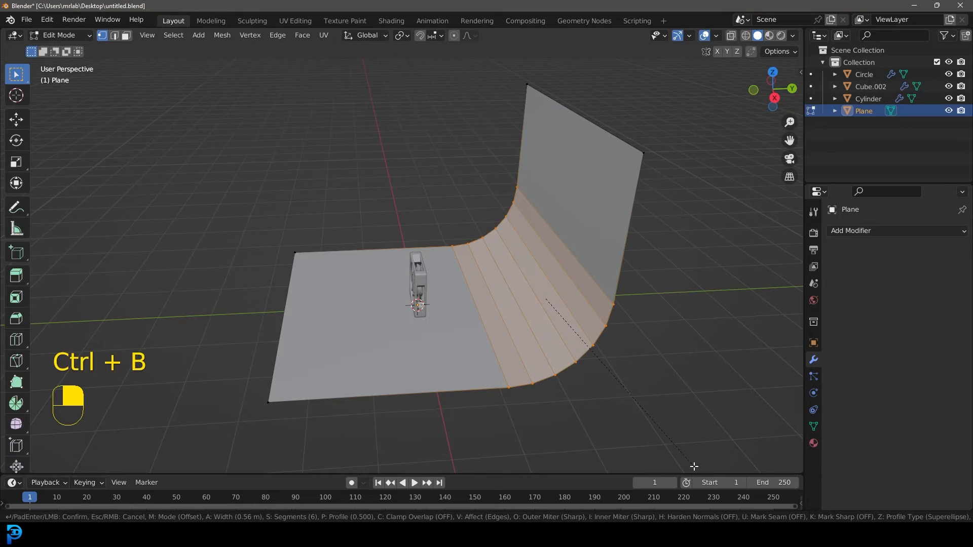
left_click(529, 317)
middle_click_drag(528, 316, 573, 285)
Step: Leave mesh editing and apply smooth shading to the backdrop
key("Tab")
right_click(447, 189)
left_click(386, 187)
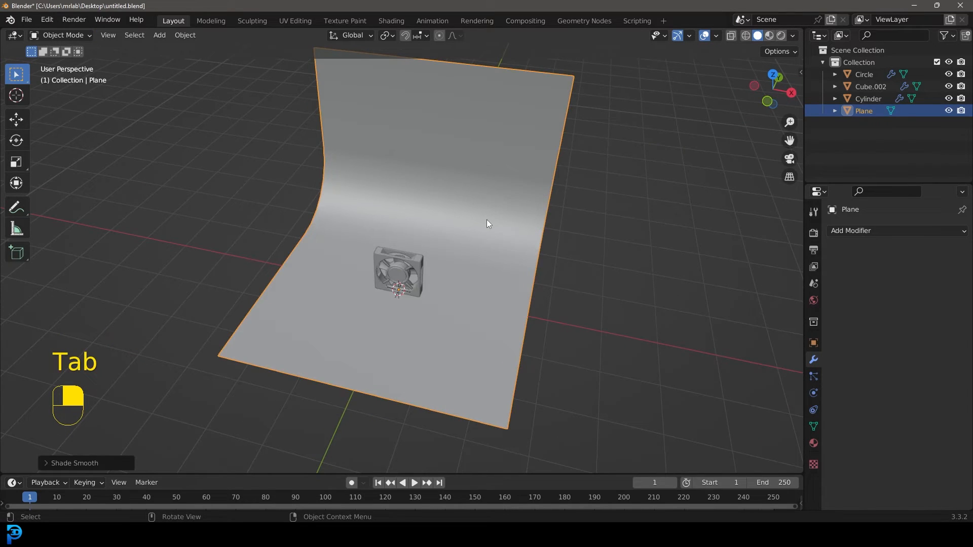
Step: Widen the whole backdrop mesh along global X to about 1.5 times its width
key("Tab")
key("a")
key("s")
key("x")
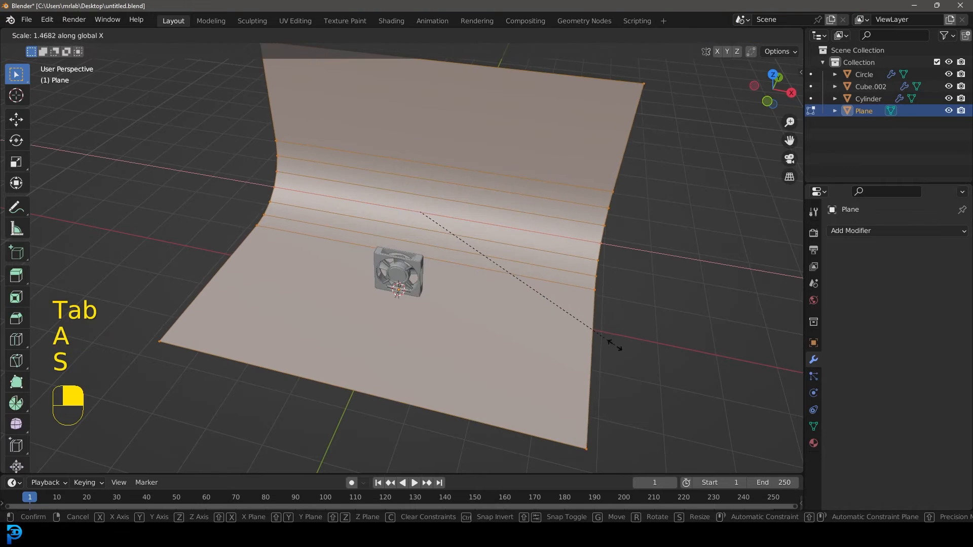
left_click(556, 321)
key("Tab")
middle_click_drag(556, 321, 449, 209)
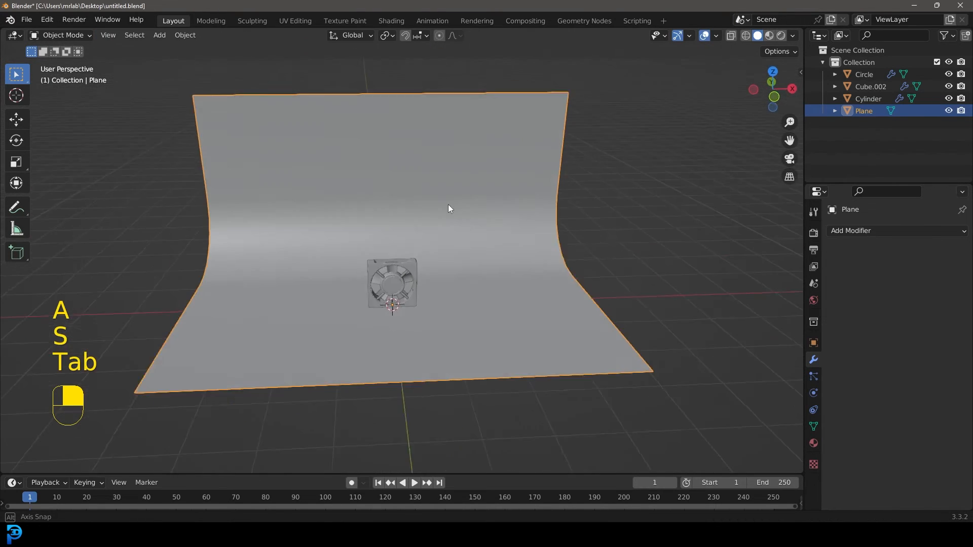
scroll(446, 206, "up", 3)
key("KP_1")
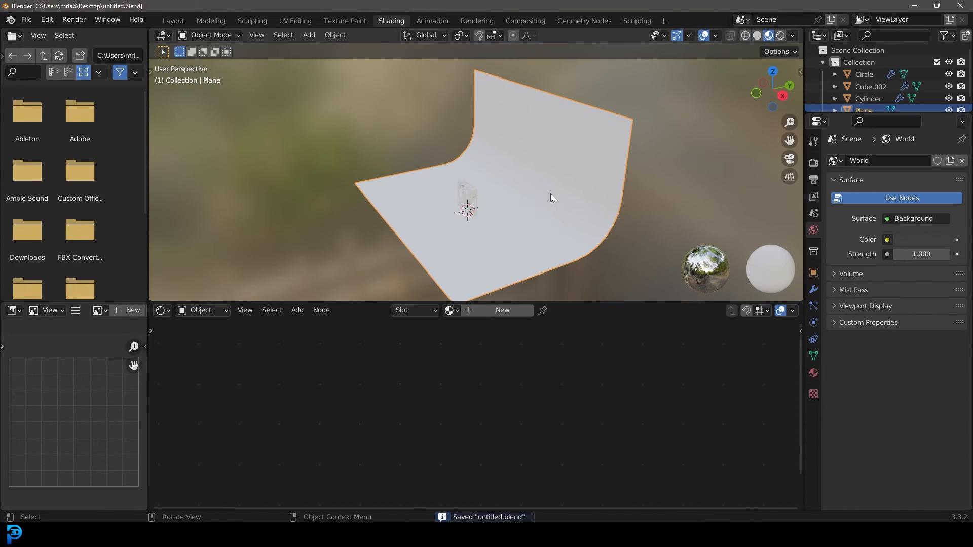
Step: Save the file, frame the fan from its front and add a camera to the scene
key("ctrl+s")
scroll(507, 208, "up", 5)
scroll(510, 233, "up", 2)
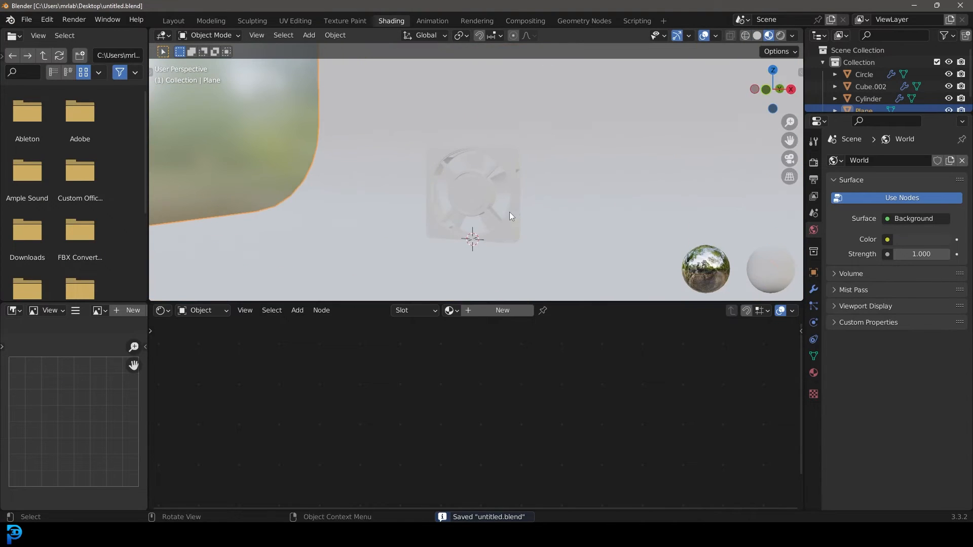
key("shift+a")
left_click(462, 392)
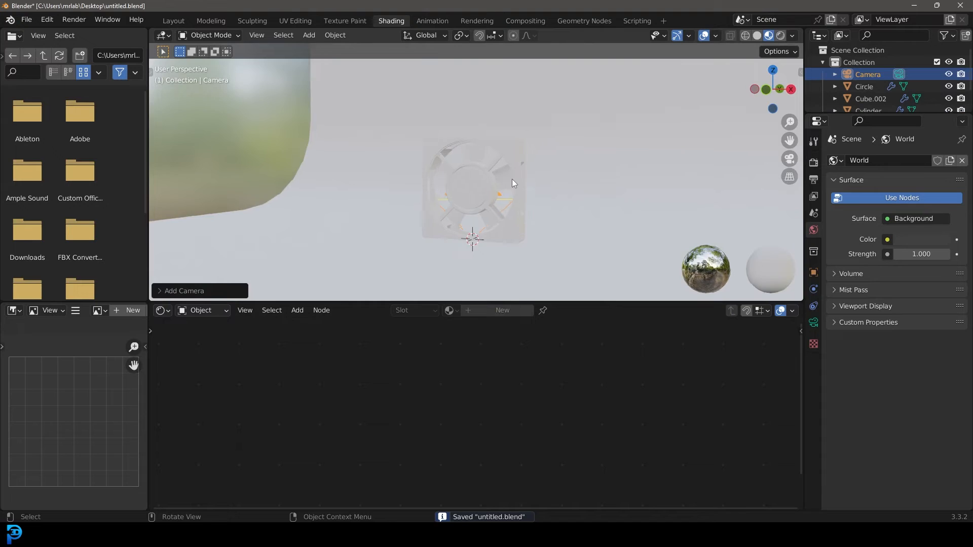
Step: Look through the camera and reposition it until the whole fan sits near the middle of the frame
key("KP_0")
key("g")
key("z")
key("z")
key("z")
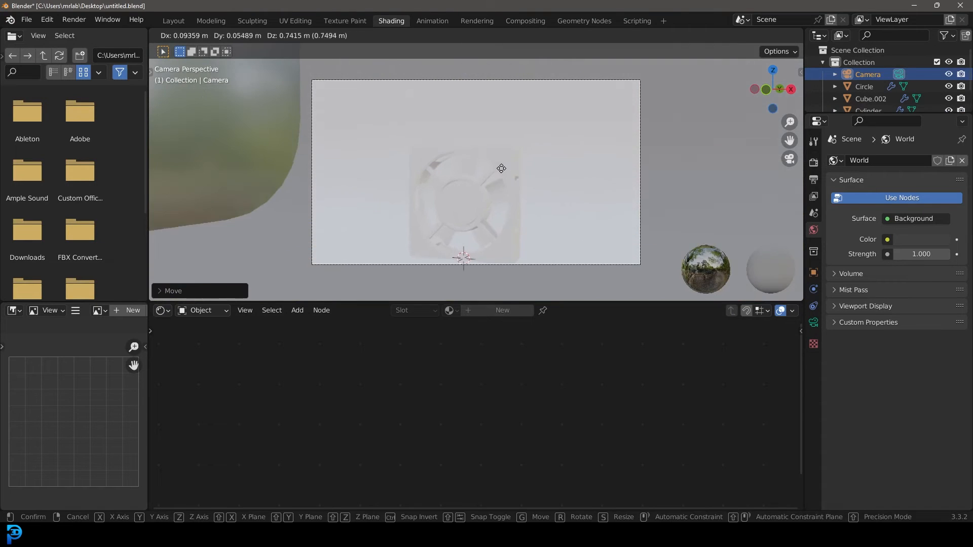
left_click(510, 197)
Step: Set the camera's focal length to 90 mm and move the camera until the whole fan fits in the frame
left_click(812, 322)
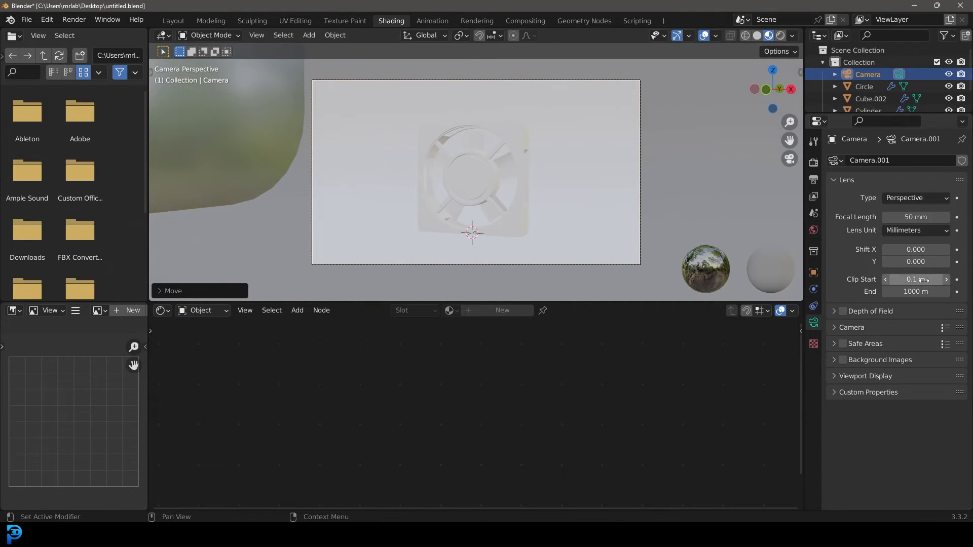
left_click(918, 217)
type("90")
key("Return")
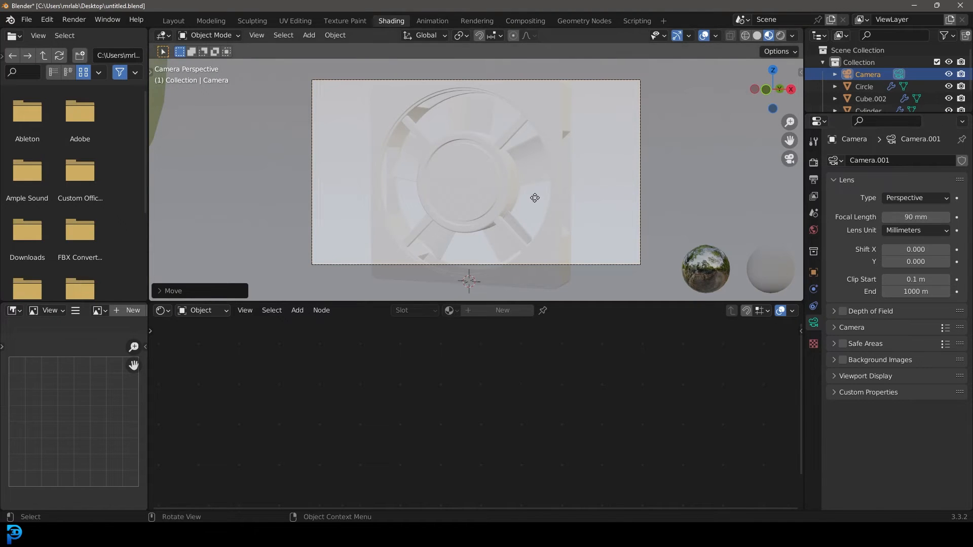
key("g")
left_click(534, 284)
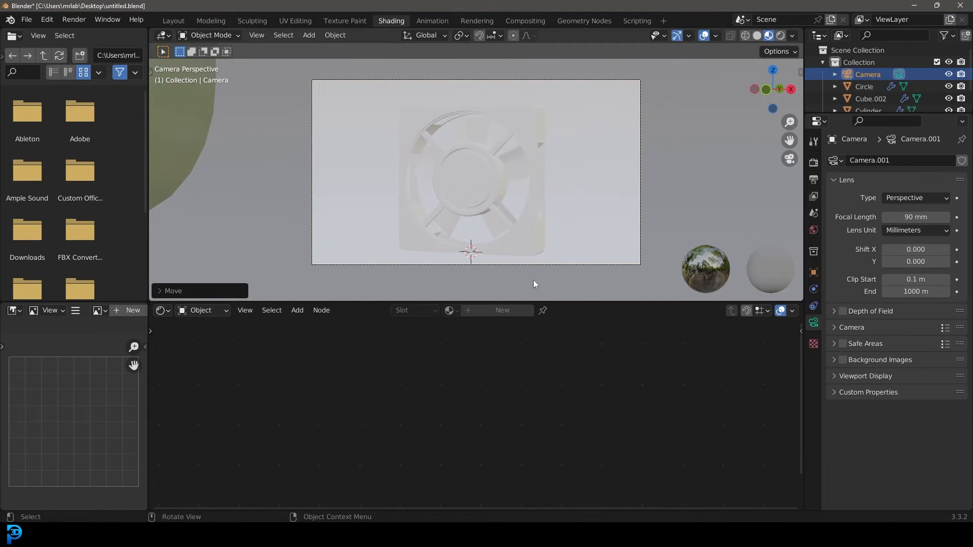
Step: Set the render engine to Cycles on GPU Compute with 90 maximum render samples, and save the file
left_click(814, 164)
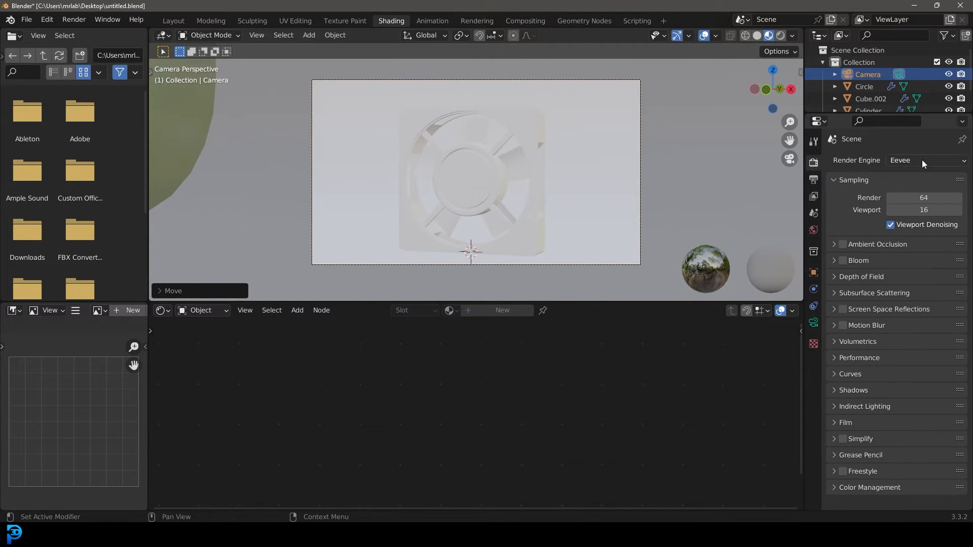
left_click(908, 162)
left_click(910, 199)
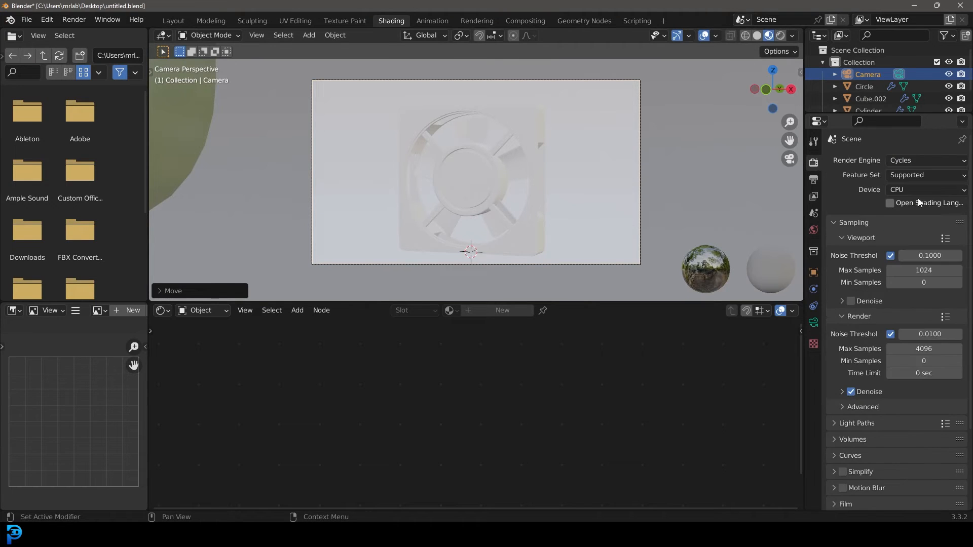
left_click(919, 349)
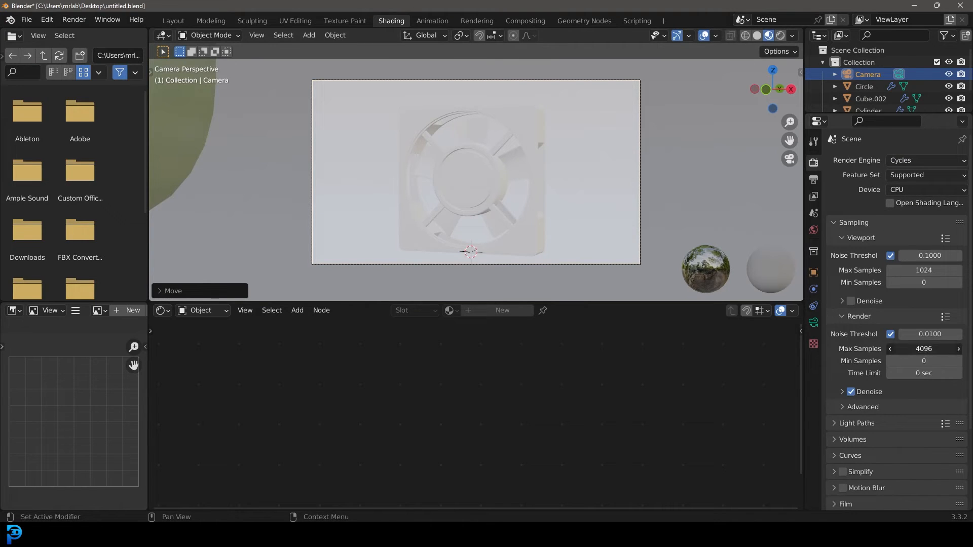
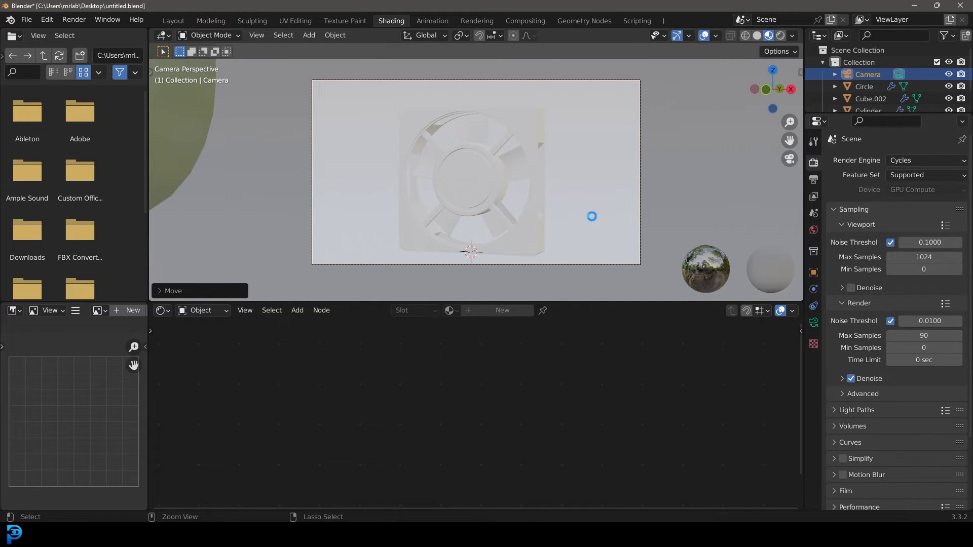
key("ctrl+s")
Step: Show the viewport in rendered shading and add an area light to the scene
key("z")
left_click(527, 160)
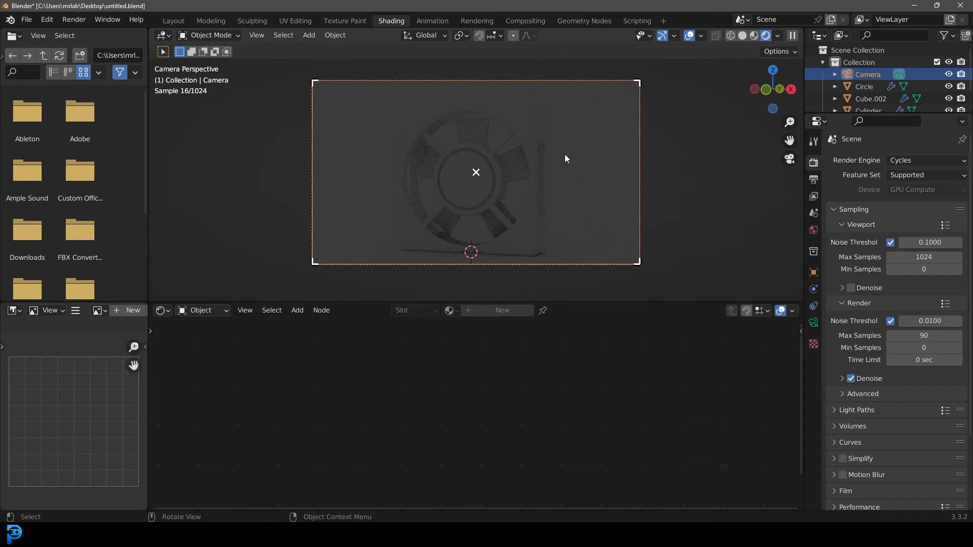
key("shift+a")
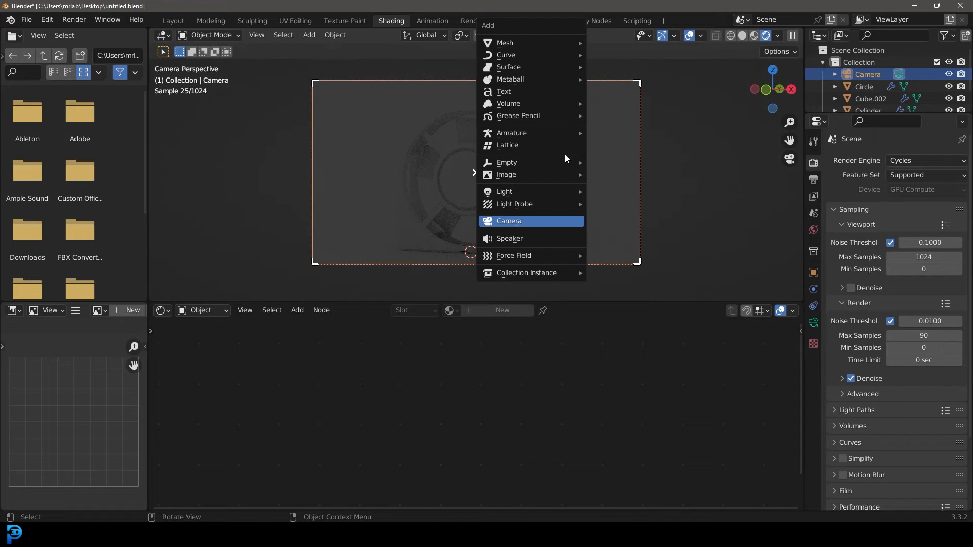
mouse_move(514, 190)
left_click(602, 233)
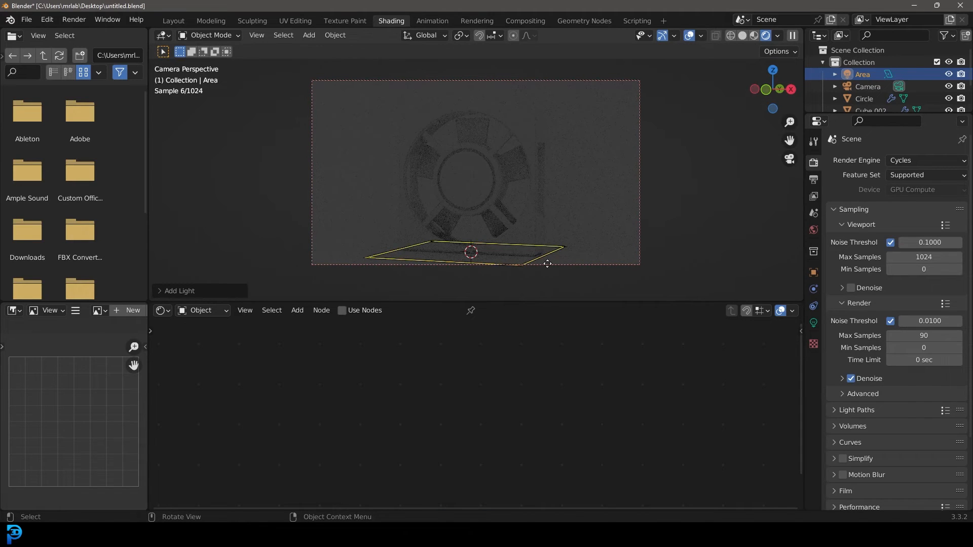
Step: Raise the area light along Z above the fan and set its power to 120 W
key("g")
key("z")
left_click(562, 241)
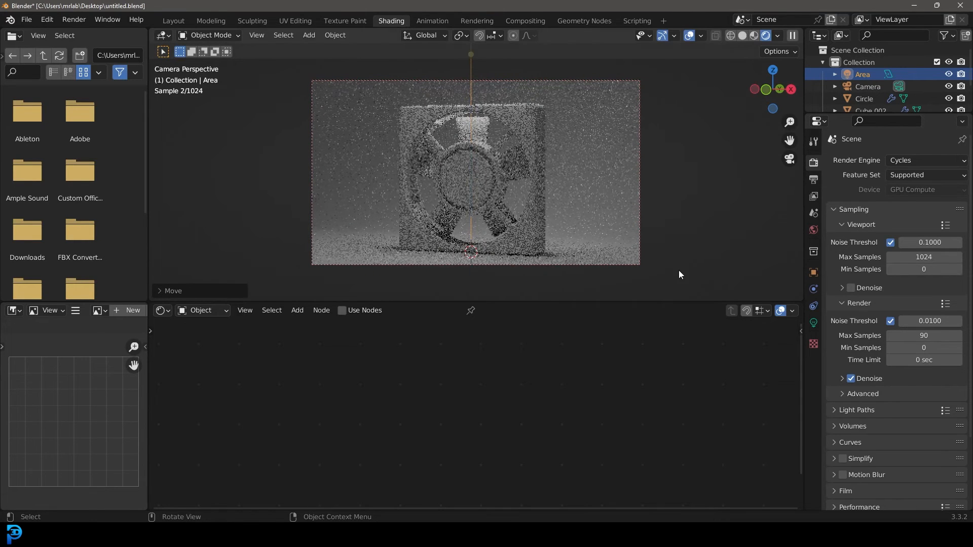
left_click(814, 323)
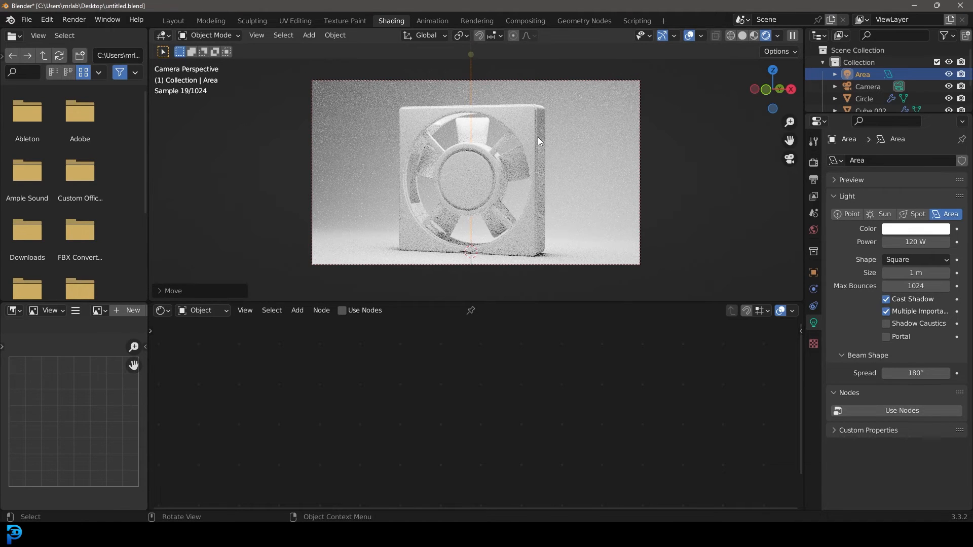
Step: Give the fan's square frame a new material with a dark grey base color, value about 0.066, and roughness about 0.378
left_click(536, 114)
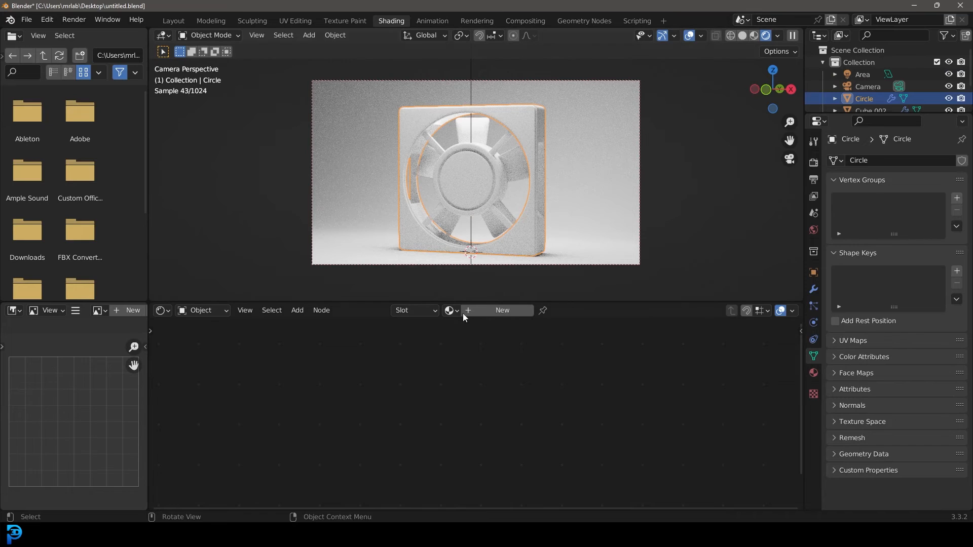
left_click(499, 314)
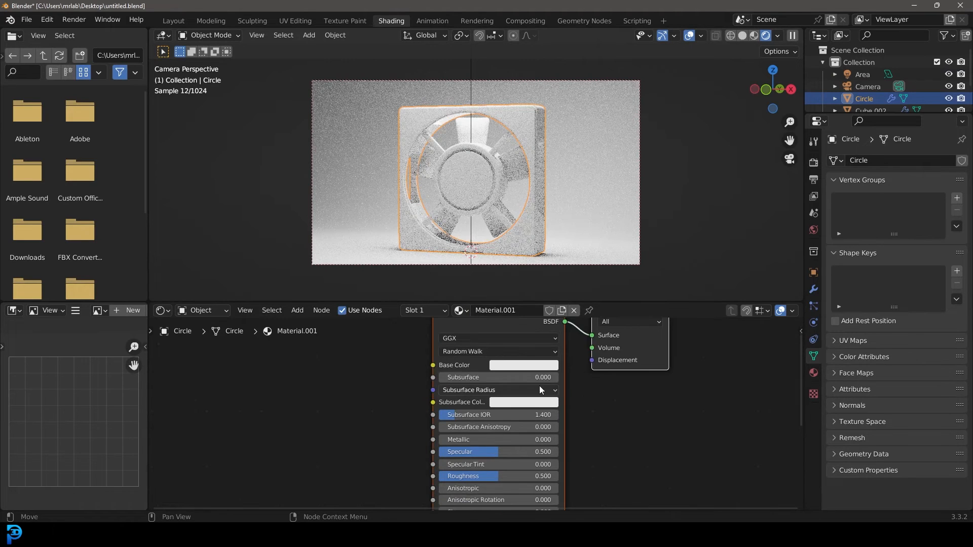
left_click(541, 370)
left_click(584, 268)
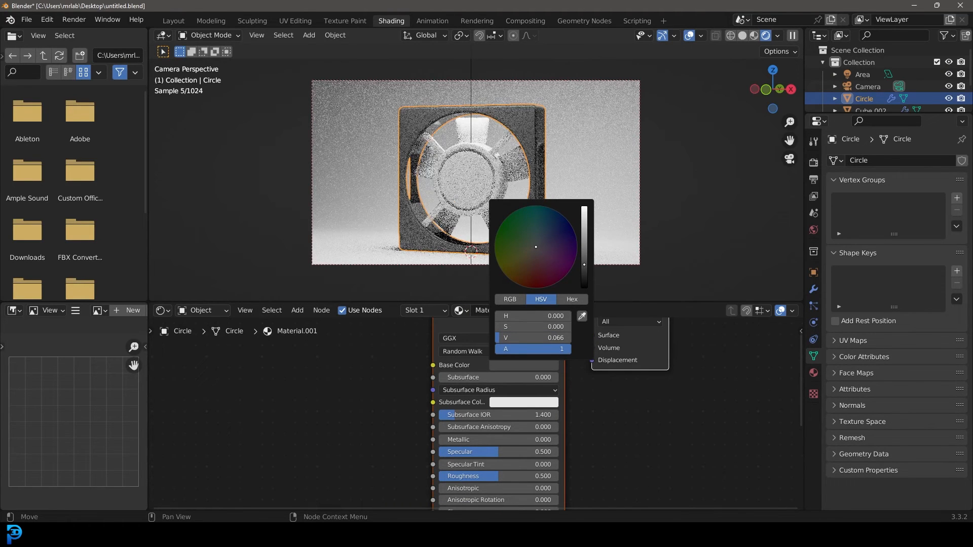
scroll(383, 385, "up", 1)
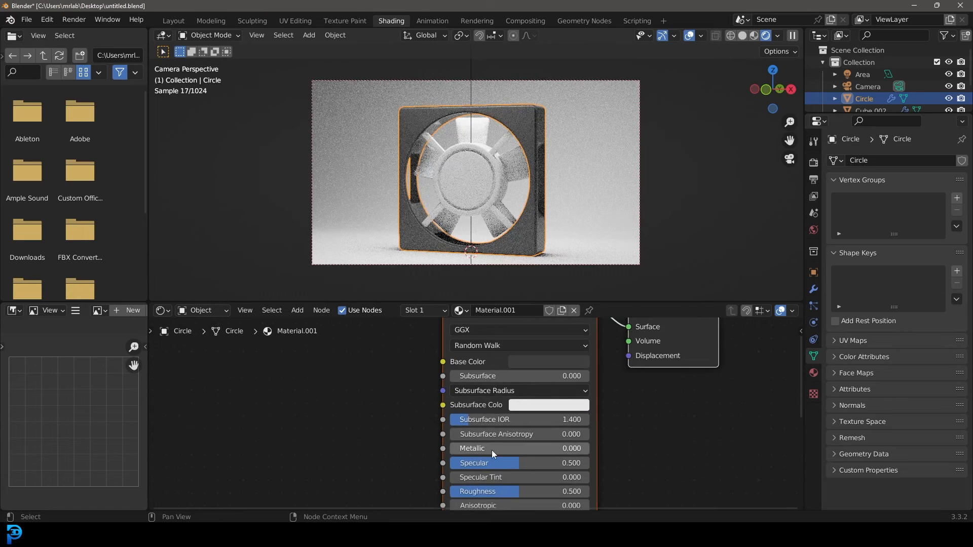
left_click_drag(517, 492, 502, 491)
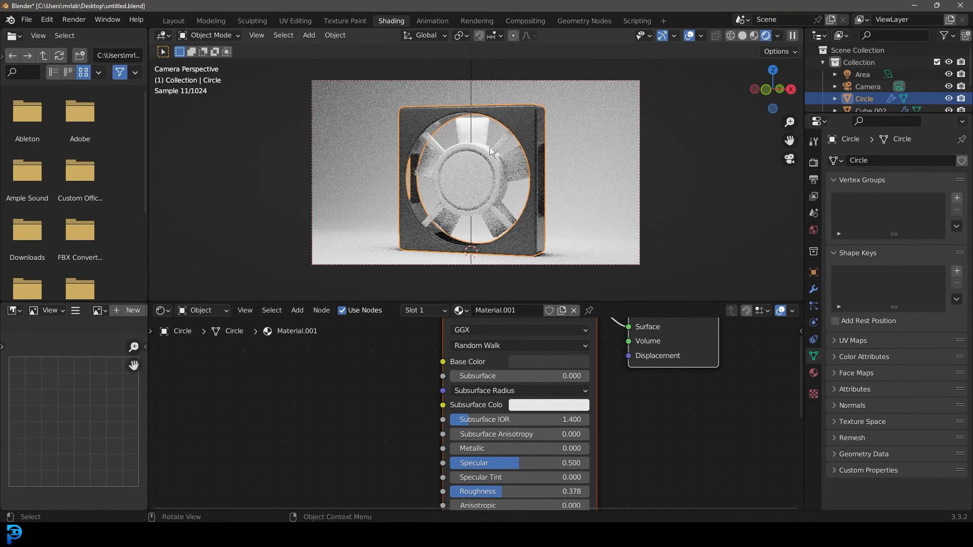
Step: Return to solid shading, enlarge the node editor and add a Noise Texture whose Color feeds the frame material's Roughness
key("z")
left_click(572, 156)
scroll(413, 402, "down", 2)
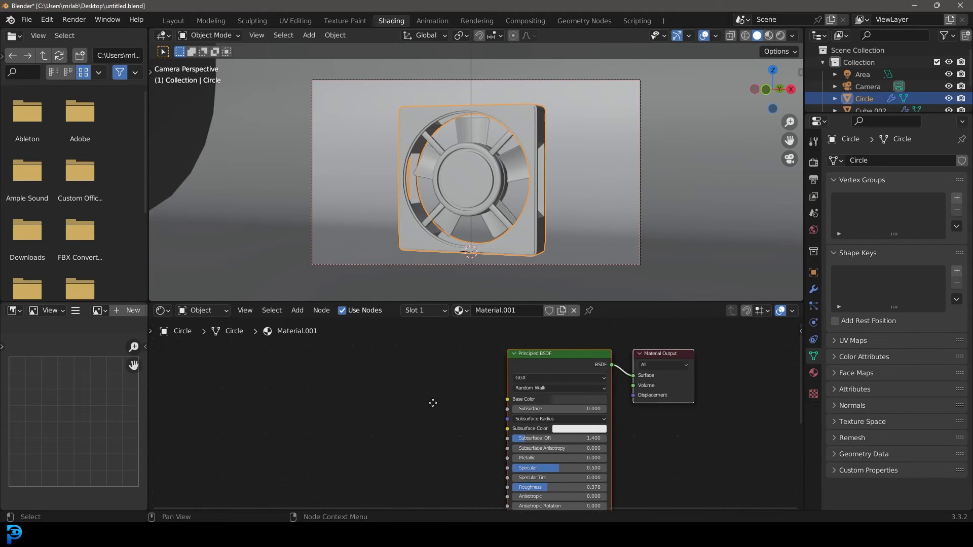
left_click_drag(410, 301, 410, 181)
scroll(411, 304, "up", 2)
key("shift+a")
left_click(388, 299)
type("NOI")
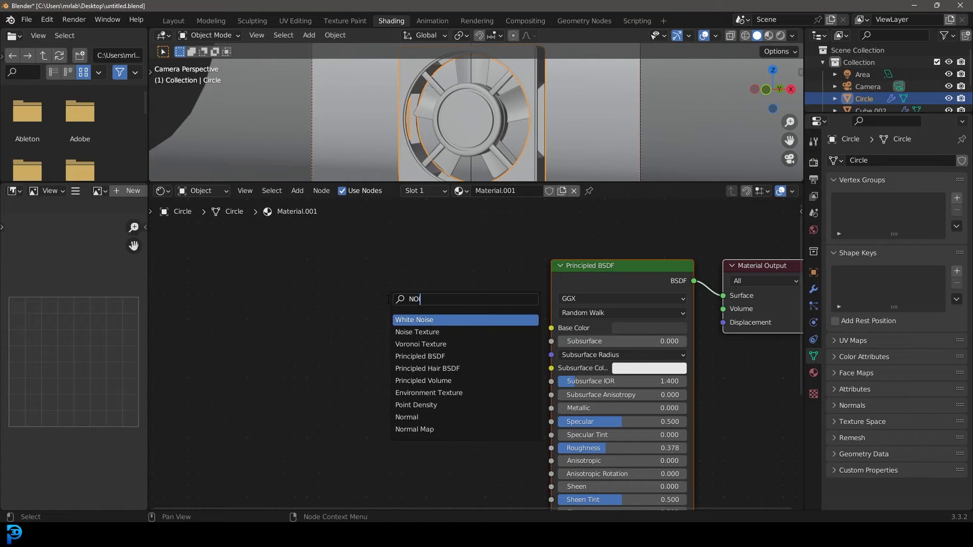
left_click(417, 332)
left_click(284, 309)
left_click_drag(354, 334, 551, 448)
scroll(446, 327, "up", 3)
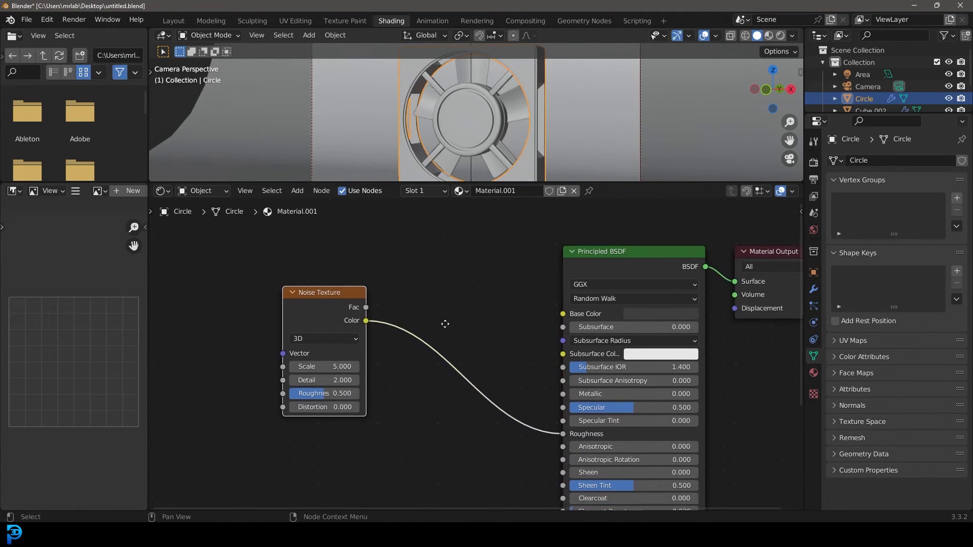
Step: Insert a ColorRamp node between the Noise Texture and the Principled BSDF's Roughness
key("shift+a")
left_click(459, 317)
type("COLO")
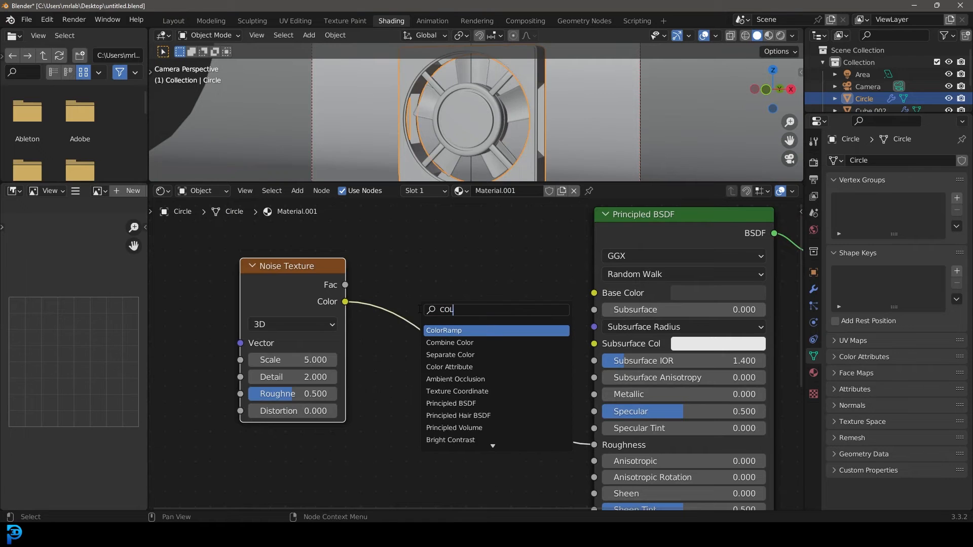
left_click(440, 330)
scroll(481, 333, "down", 2)
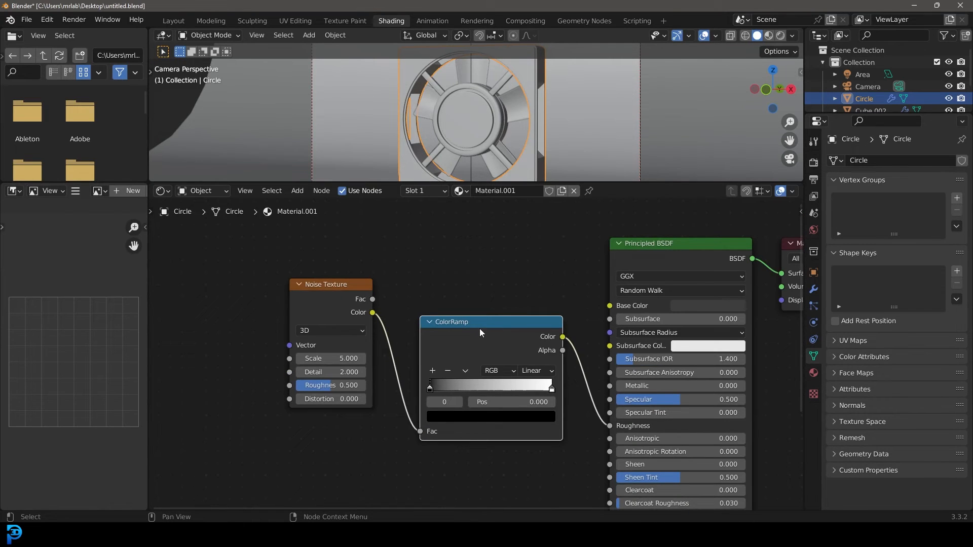
Step: Narrow the ColorRamp with its black stop at 0.378, and set the Noise Texture's detail to 7.6 and roughness to 1
scroll(483, 124, "down", 3)
scroll(487, 126, "up", 4)
key("z")
left_click(490, 60)
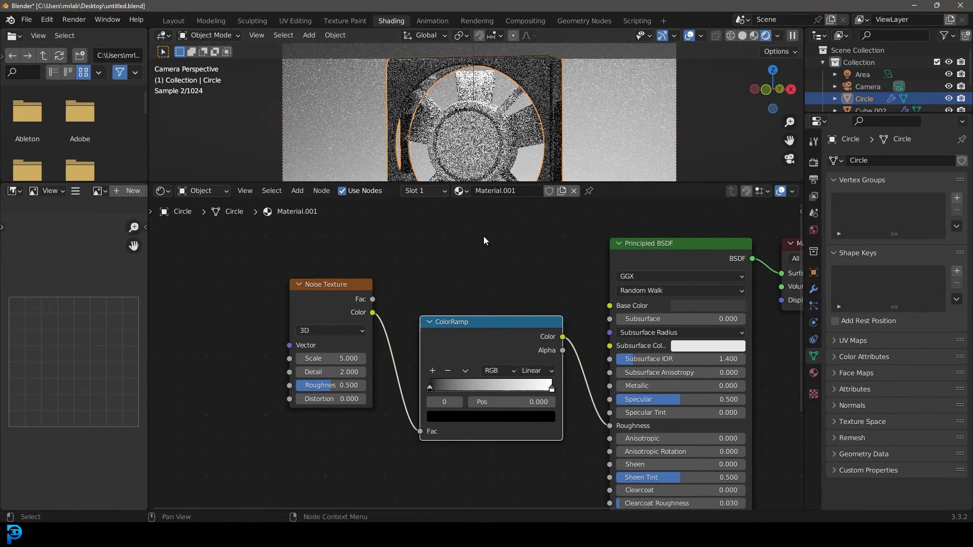
scroll(475, 352, "up", 3)
scroll(456, 332, "up", 2)
left_click_drag(400, 409, 467, 410)
left_click_drag(600, 410, 476, 410)
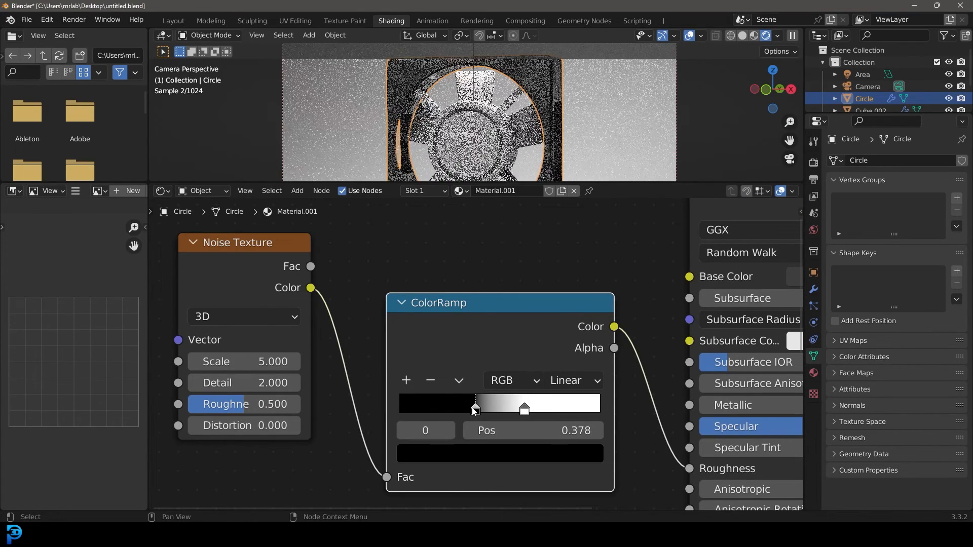
left_click_drag(215, 405, 274, 382)
Step: Preview a render region around the frame's upper corner and tighten the ColorRamp further, with the black stop at 0.397
key("z")
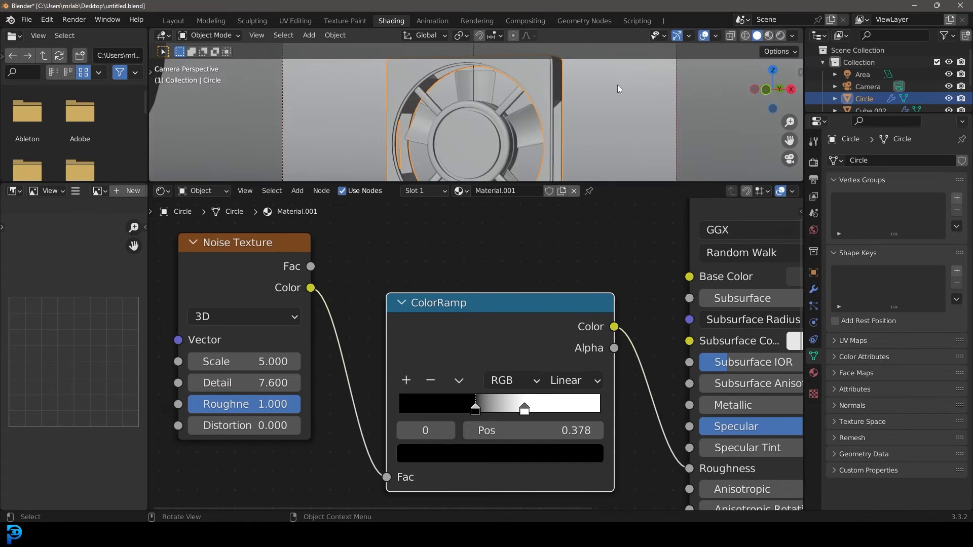
scroll(522, 112, "up", 5)
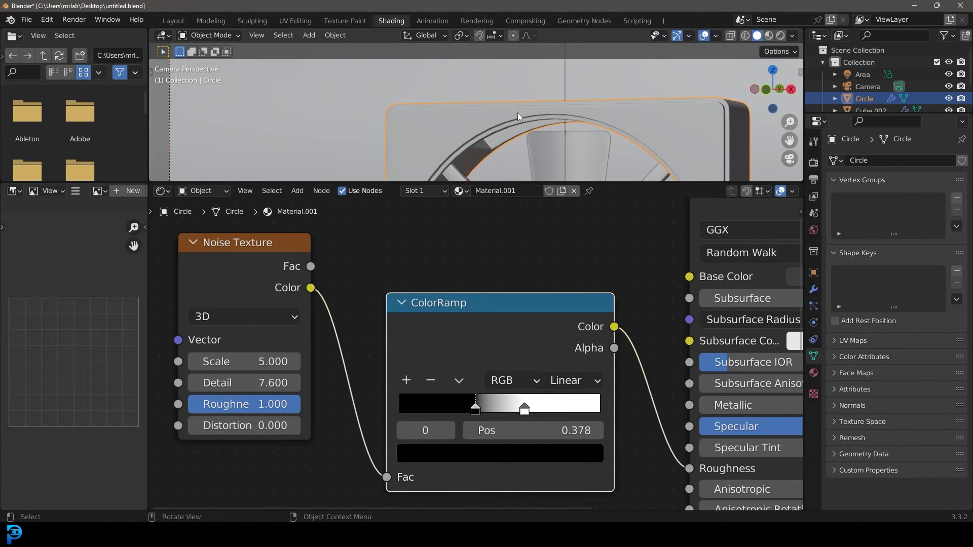
left_click_drag(350, 82, 499, 155)
left_click_drag(432, 181, 432, 251)
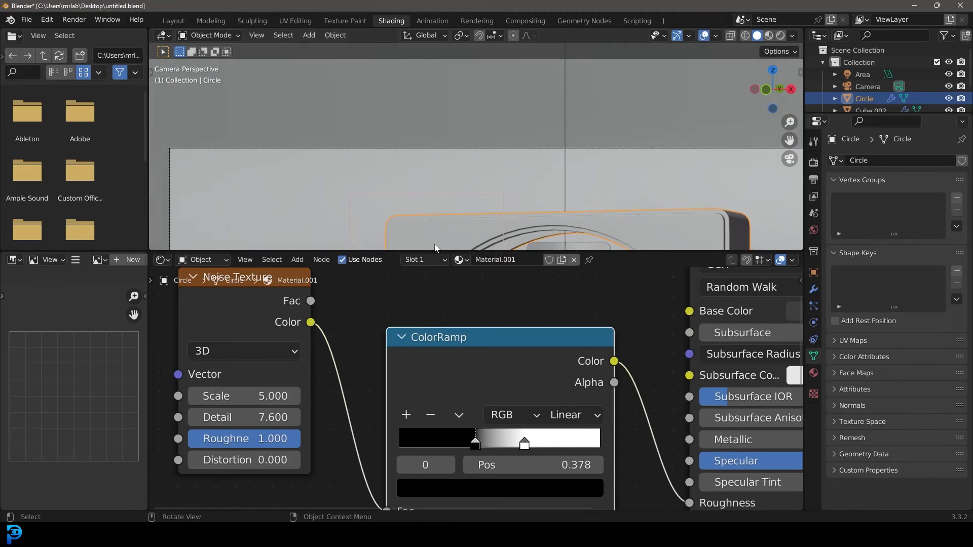
key("z")
left_click(468, 86)
scroll(468, 129, "up", 4)
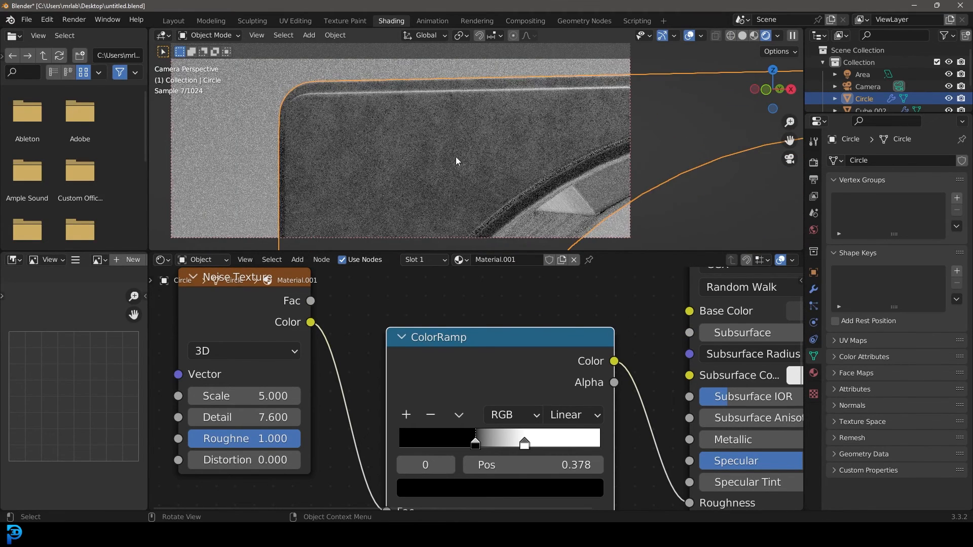
left_click(504, 446)
left_click_drag(476, 445, 485, 445)
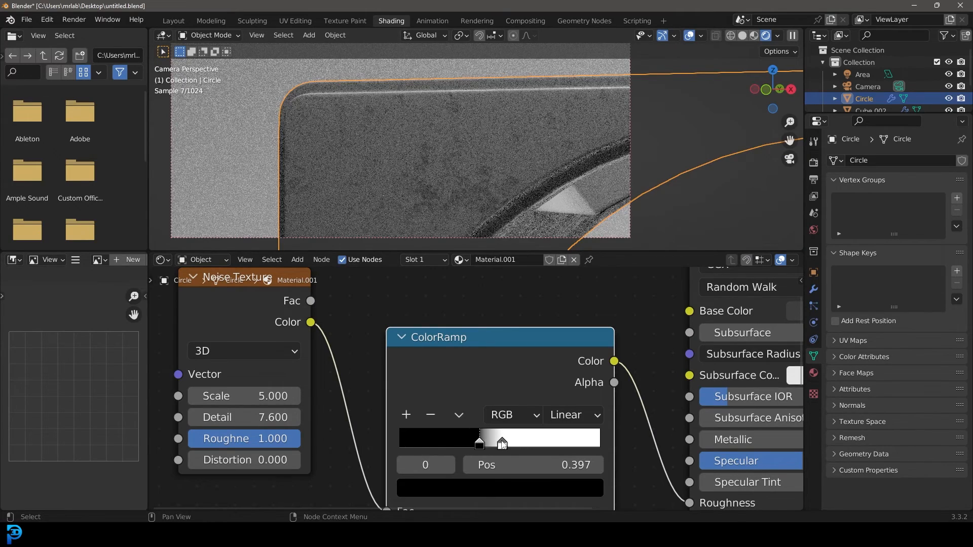
Step: Redraw the render region around the entire camera frame and preview the whole fan in rendered shading
key("z")
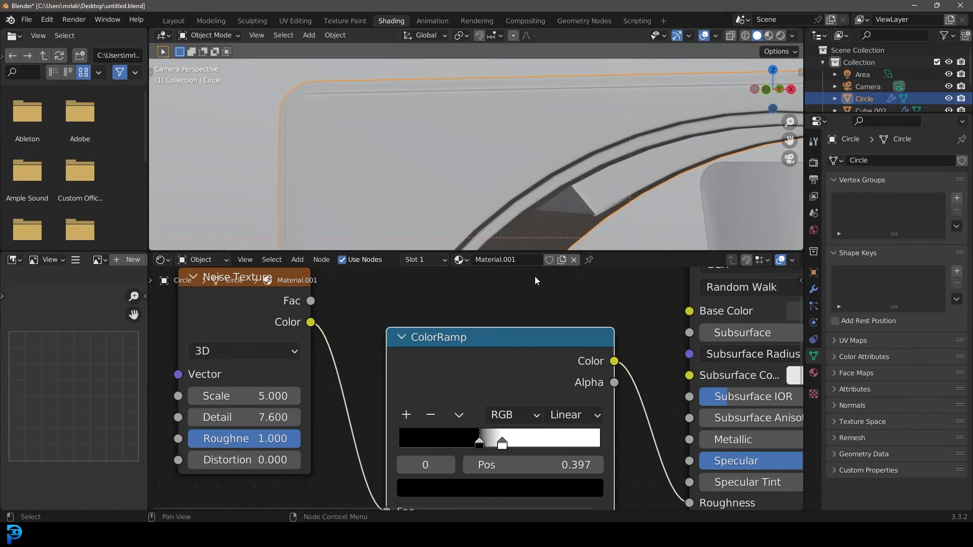
scroll(556, 199, "down", 14)
middle_click_drag(552, 209, 536, 183, "shift")
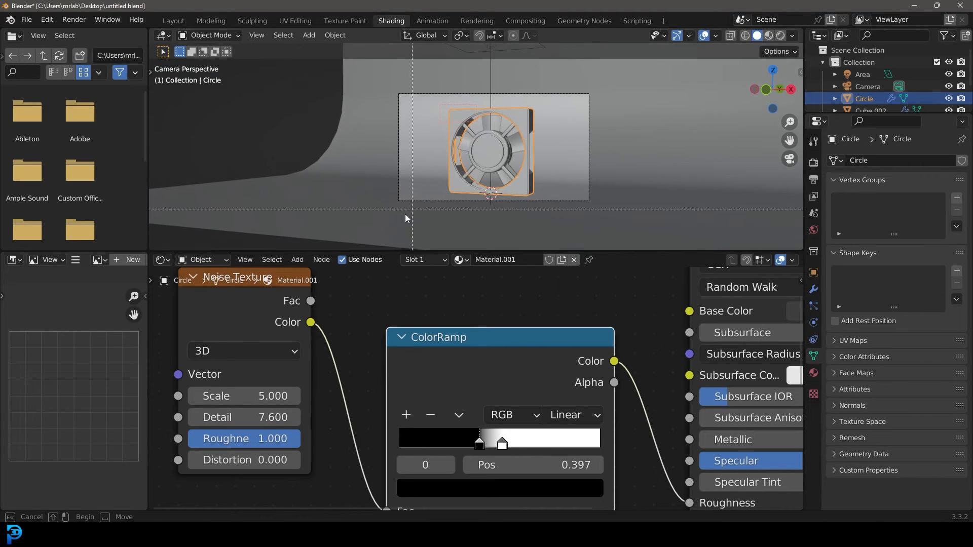
scroll(560, 117, "up", 4)
key("z")
left_click(565, 41)
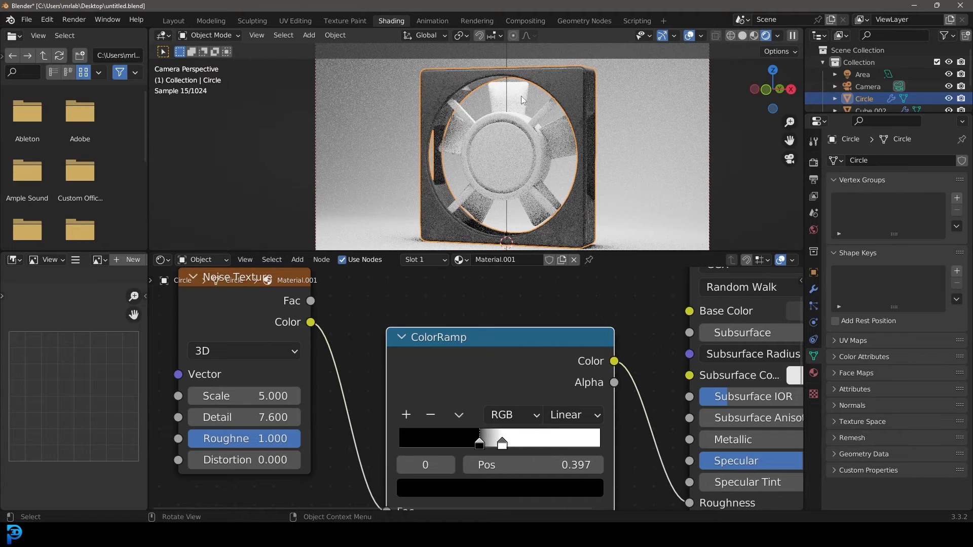
Step: Apply the existing Material.001 to the fan's blades and hub
left_click(523, 100)
left_click(450, 260)
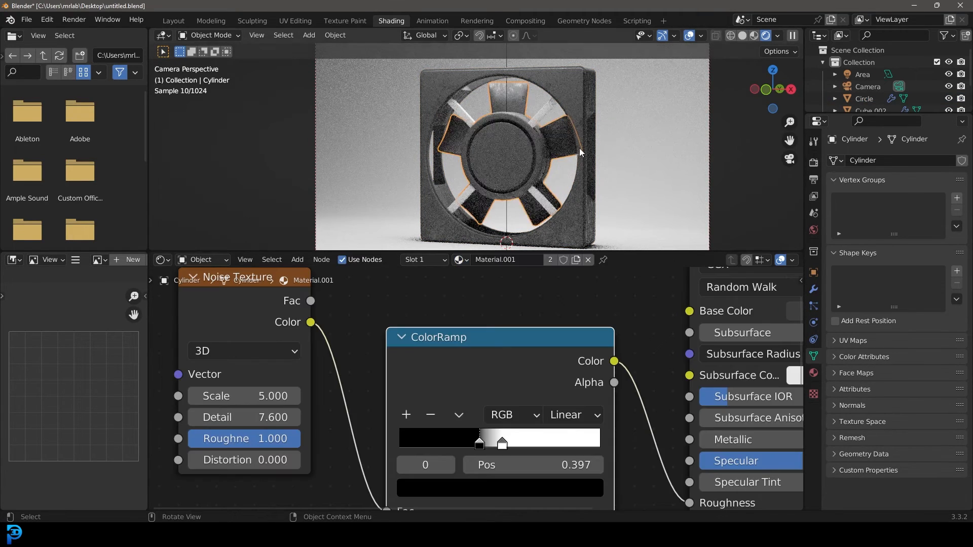
Step: Return to solid shading, select the four support bars and create a new material for them
key("z")
left_click(541, 113)
key("g")
right_click(541, 110)
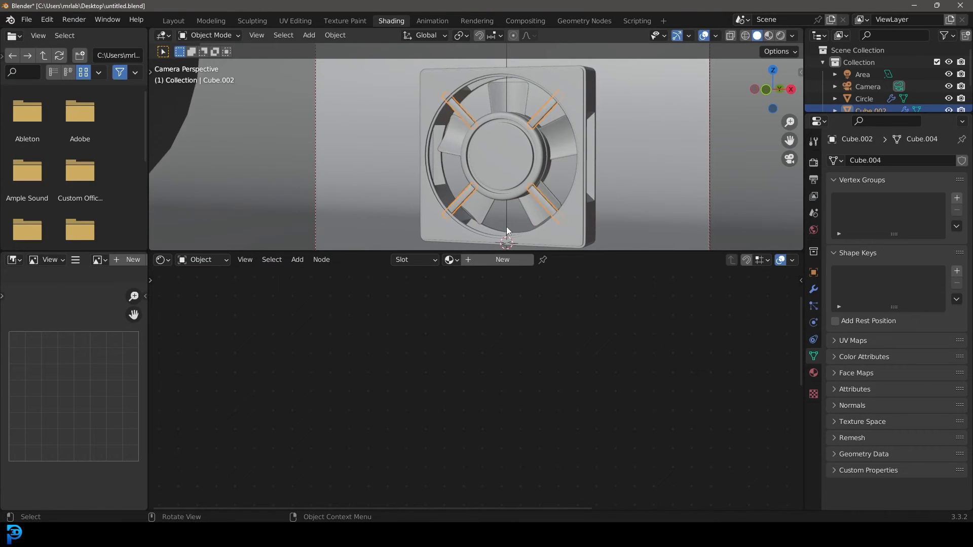
left_click(503, 260)
Step: Set the support bars' material to Metallic 1.000 and Roughness 0.294, and check it in rendered shading
scroll(504, 284, "up", 3)
left_click_drag(527, 417, 704, 417)
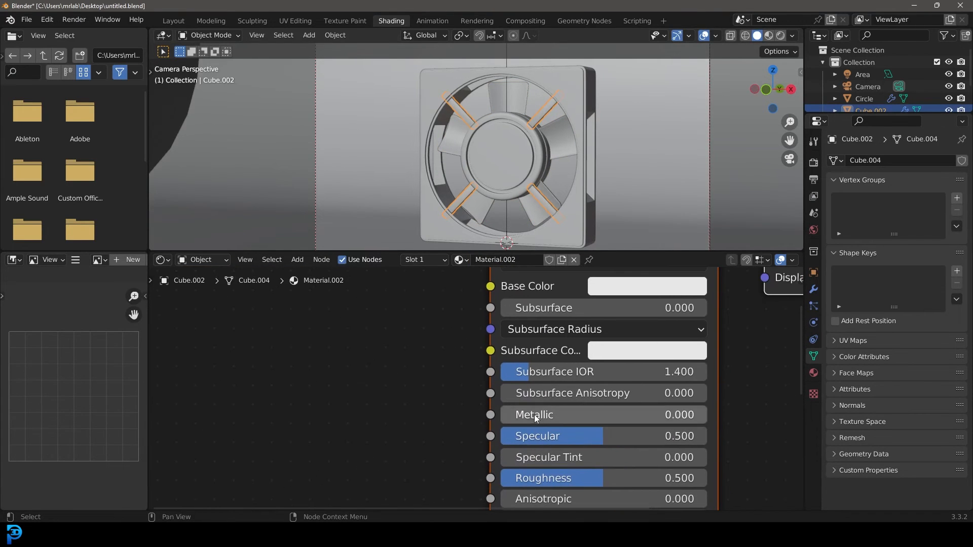
middle_click_drag(742, 419, 717, 365)
left_click_drag(628, 424, 531, 428)
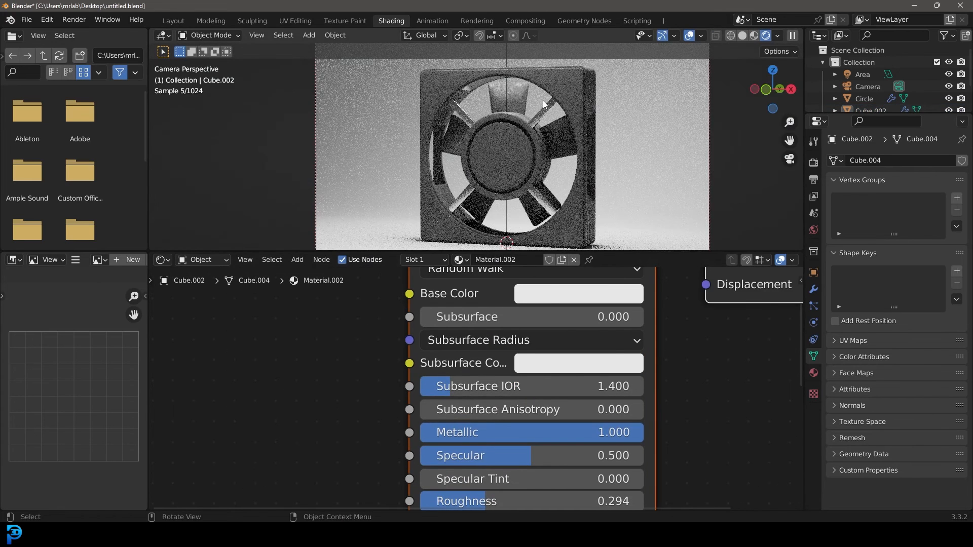
key("z")
left_click(600, 111)
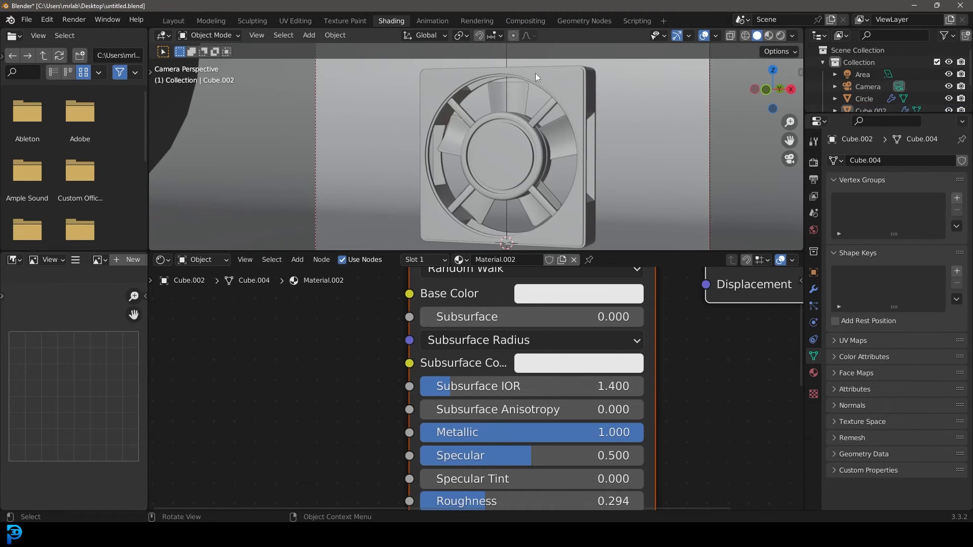
Step: Add a second material slot to the square fan frame and fill it with Material.002
left_click(574, 69)
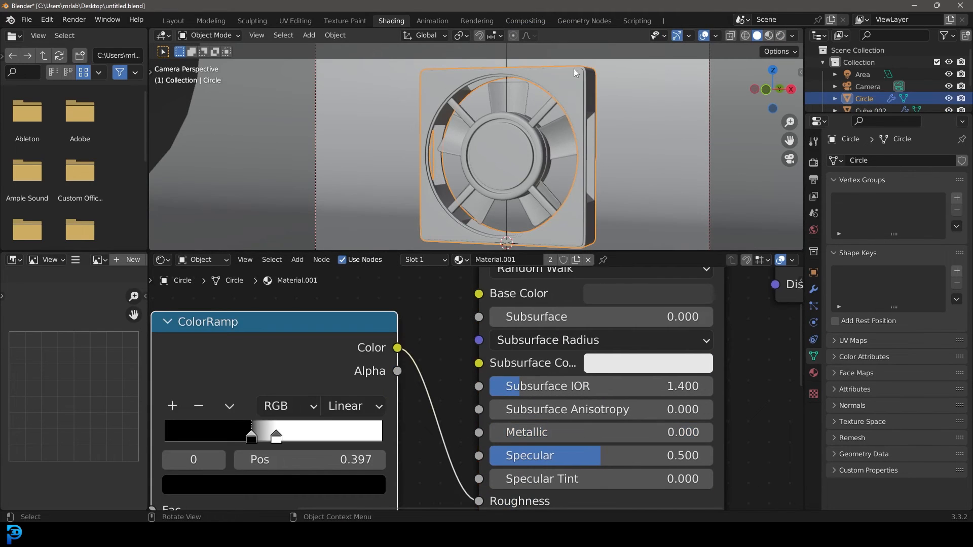
left_click(814, 373)
left_click(963, 160)
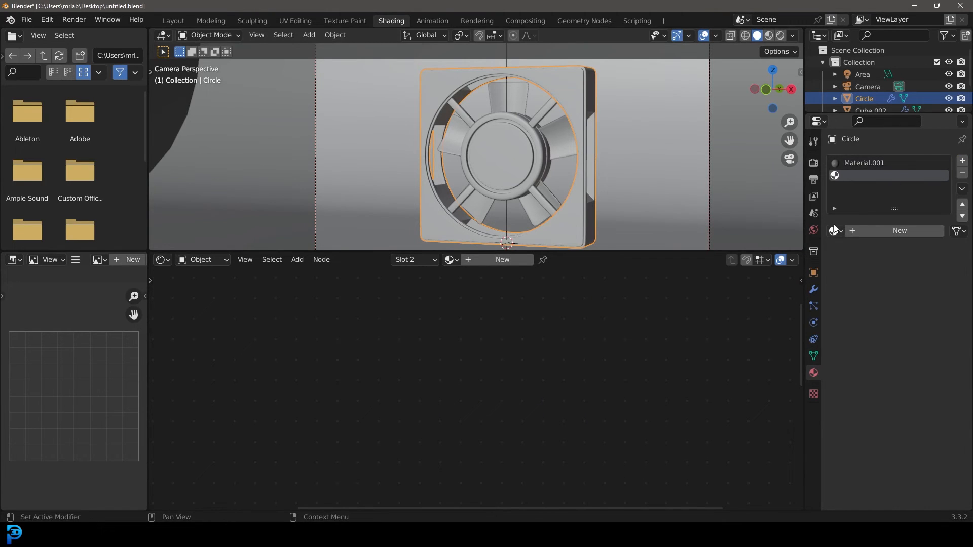
left_click(836, 231)
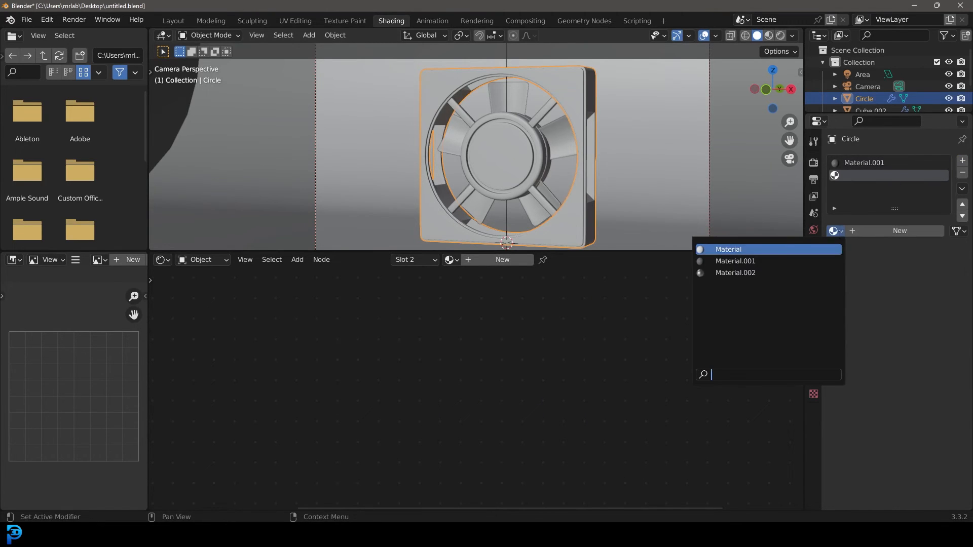
left_click(738, 274)
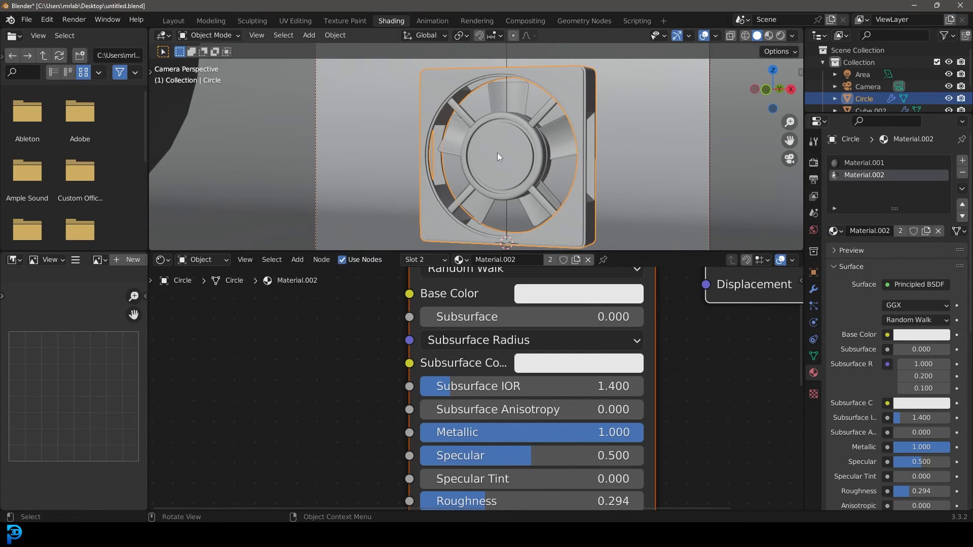
Step: Assign Material.002 to the thin face loop around the frame's circular front opening
scroll(494, 109, "up", 4)
key("Tab")
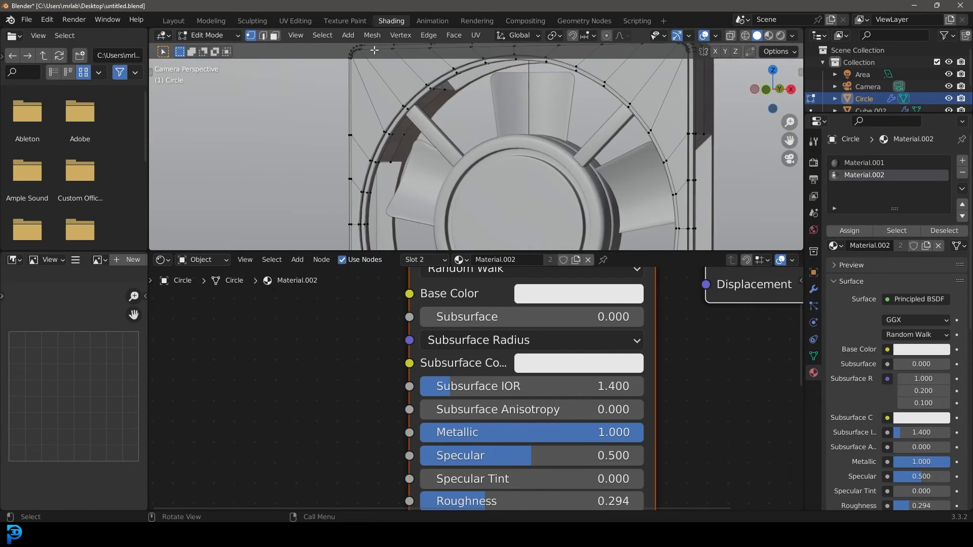
scroll(508, 161, "up", 3)
left_click(472, 132, "alt")
middle_click_drag(472, 132, 558, 163)
scroll(596, 146, "up", 5)
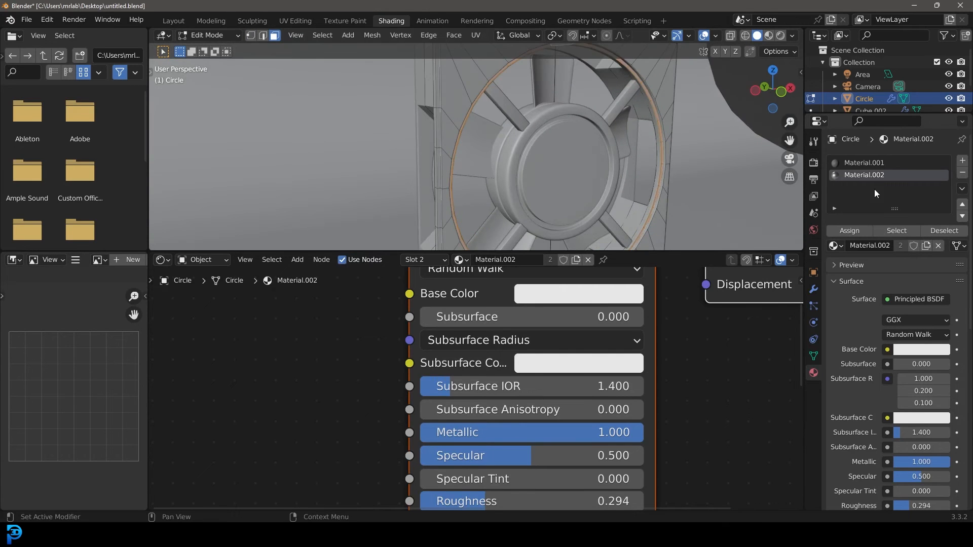
left_click(850, 232)
Step: Assign Material.002 to the narrow face loop along the outer front edge of the square frame
mouse_move(581, 125)
middle_mouse_down()
mouse_move(577, 136)
mouse_move(570, 121)
middle_mouse_up()
middle_click_drag(478, 109, 484, 127)
scroll(532, 131, "up", 4)
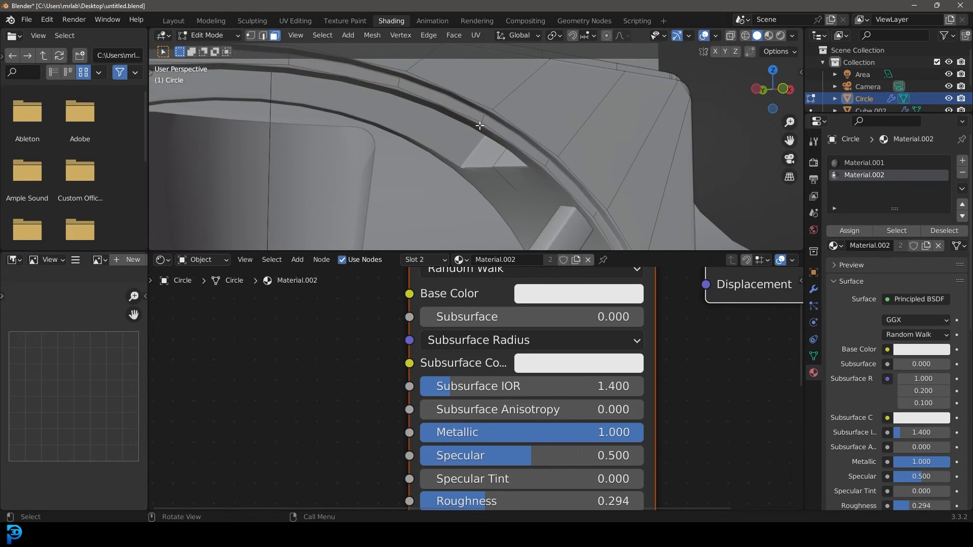
scroll(440, 117, "down", 5)
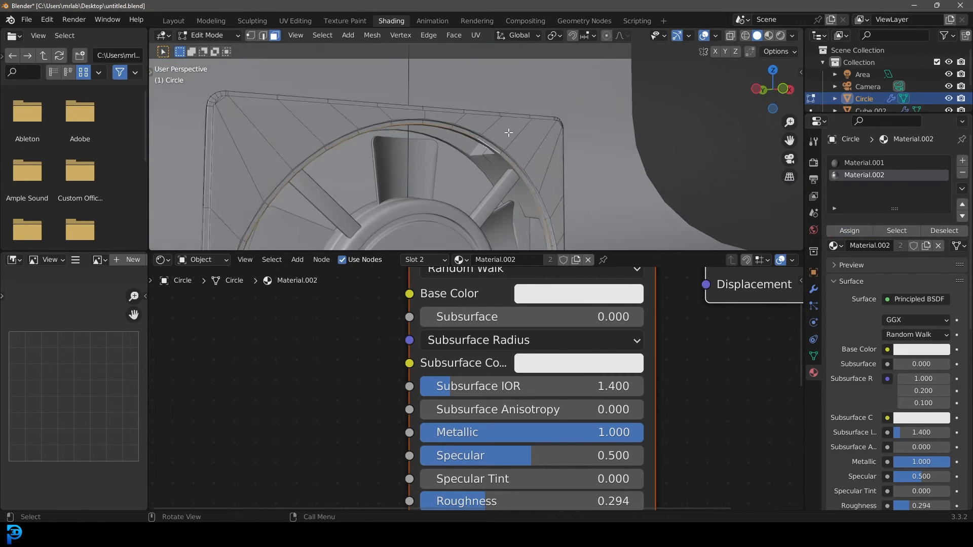
key("Tab")
mouse_move(440, 117)
middle_mouse_down()
mouse_move(452, 129)
mouse_move(437, 133)
middle_mouse_up()
key("Tab")
scroll(436, 133, "up", 4)
left_click(326, 87, "alt")
left_click(850, 230)
scroll(527, 217, "down", 5)
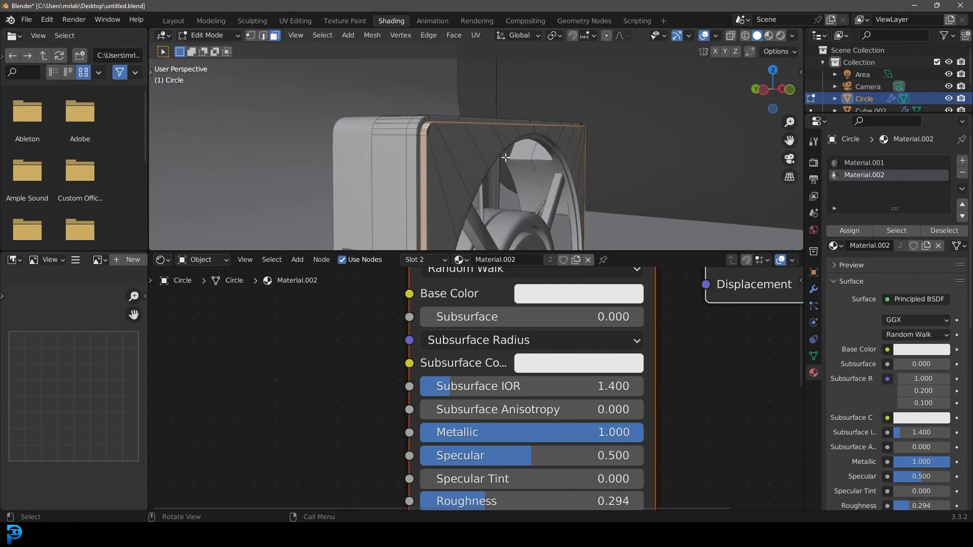
key("Tab")
Step: Give the blades-and-hub object a second slot with Material.002 and assign it to the hub's recessed circular face loop
scroll(494, 149, "up", 4)
left_click(495, 149)
key("Tab")
scroll(482, 102, "up", 3)
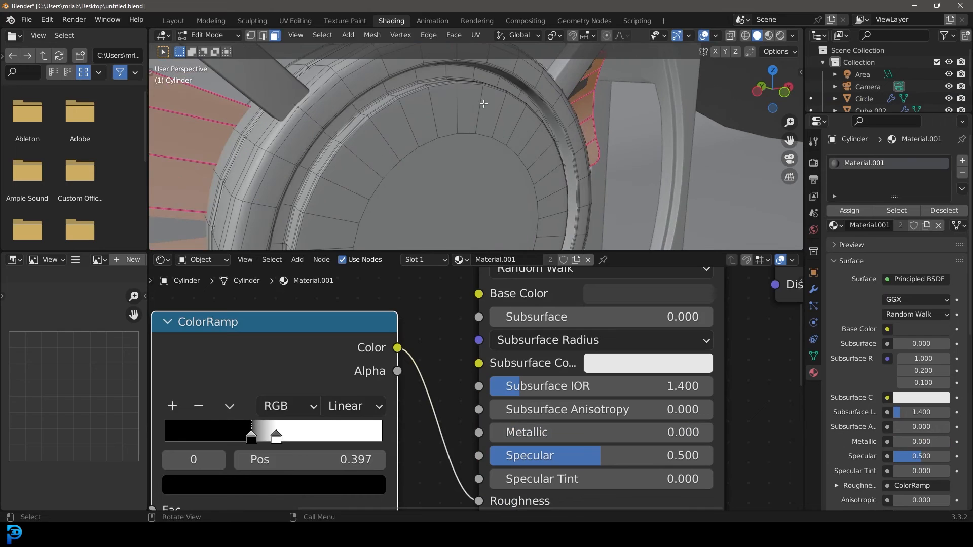
left_click(475, 73, "alt")
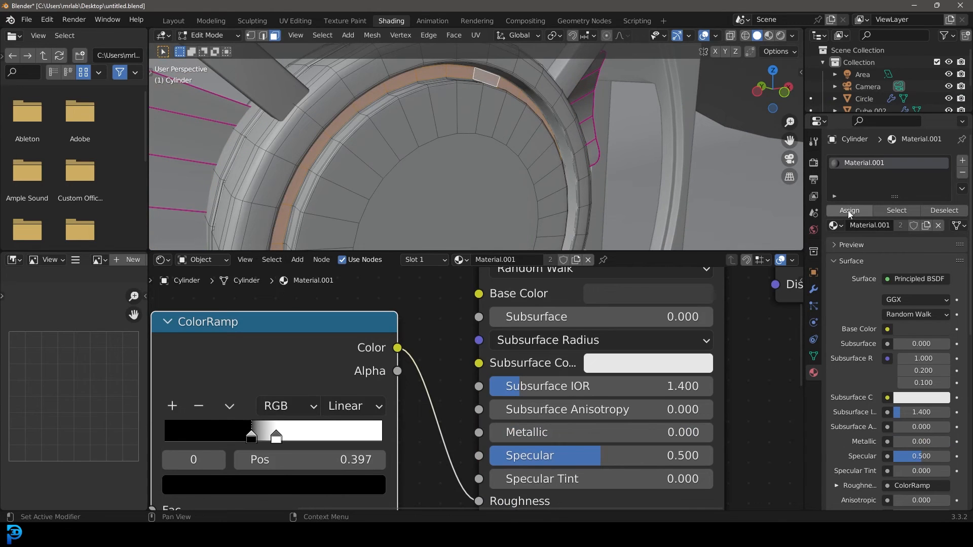
left_click(963, 160)
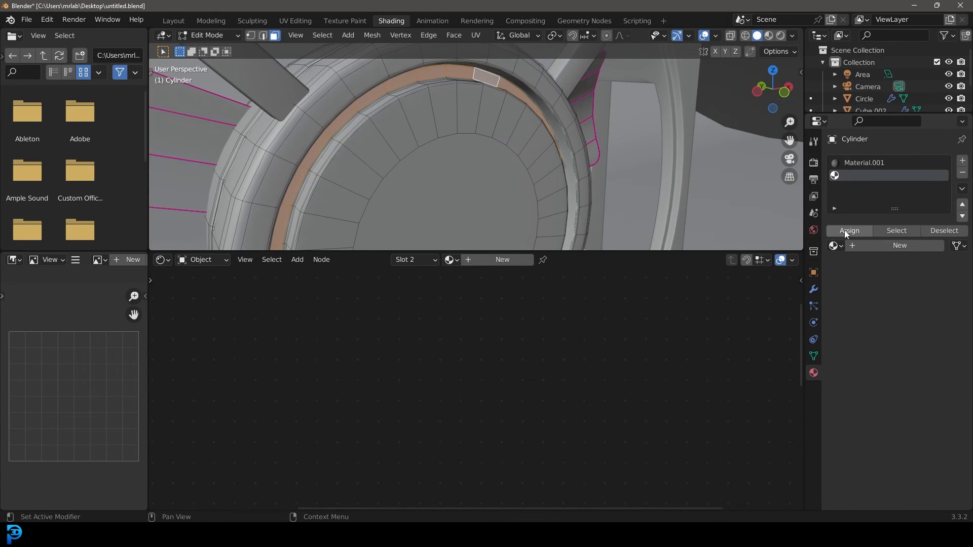
left_click(836, 245)
left_click(730, 288)
scroll(519, 156, "down", 4)
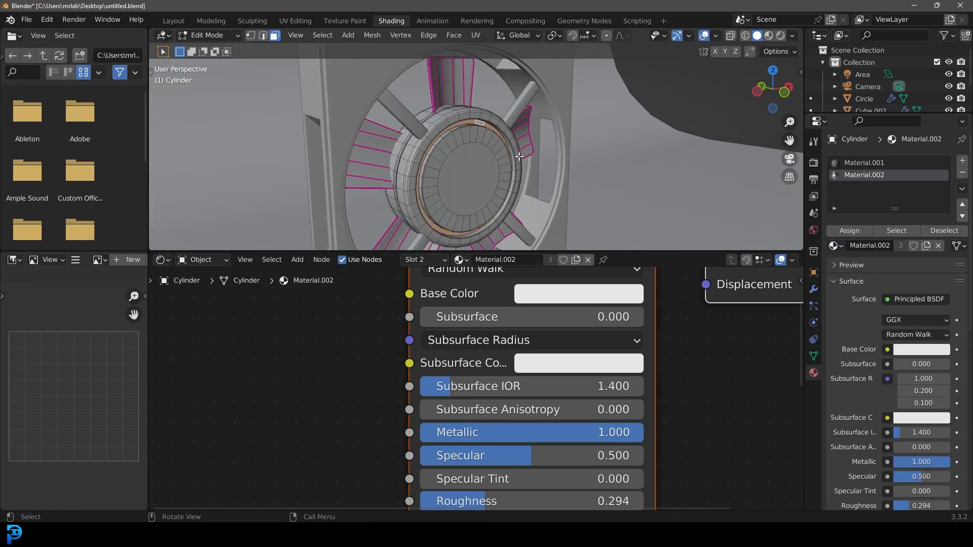
key("Tab")
Step: Check the metallic accents through the camera in rendered shading, and return to solid shading
scroll(520, 156, "down", 5)
key("KP_0")
key("z")
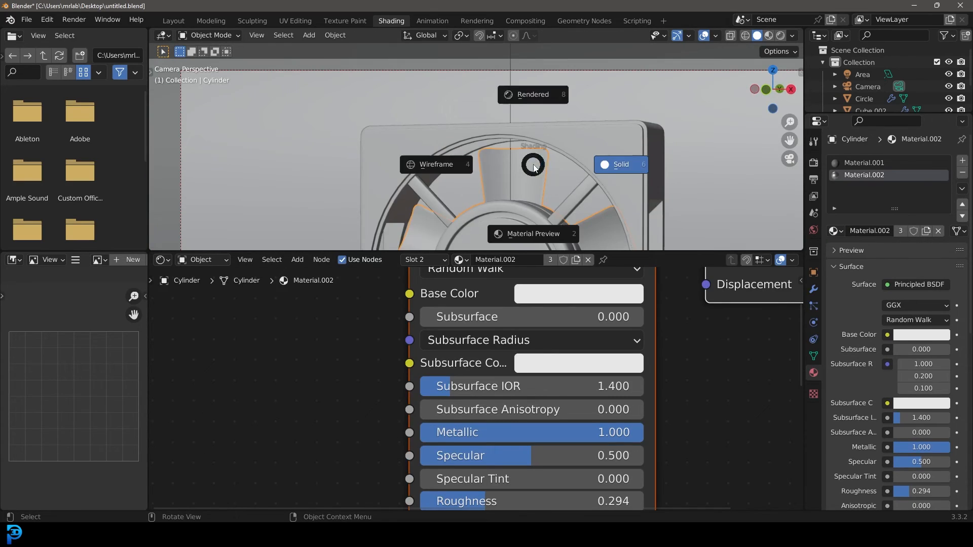
left_click(548, 105)
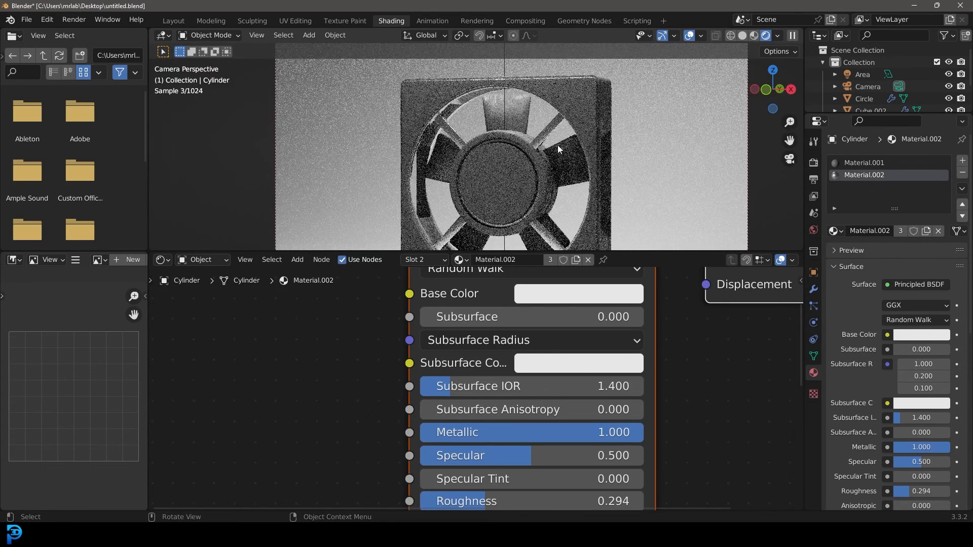
key("z")
left_click(583, 141)
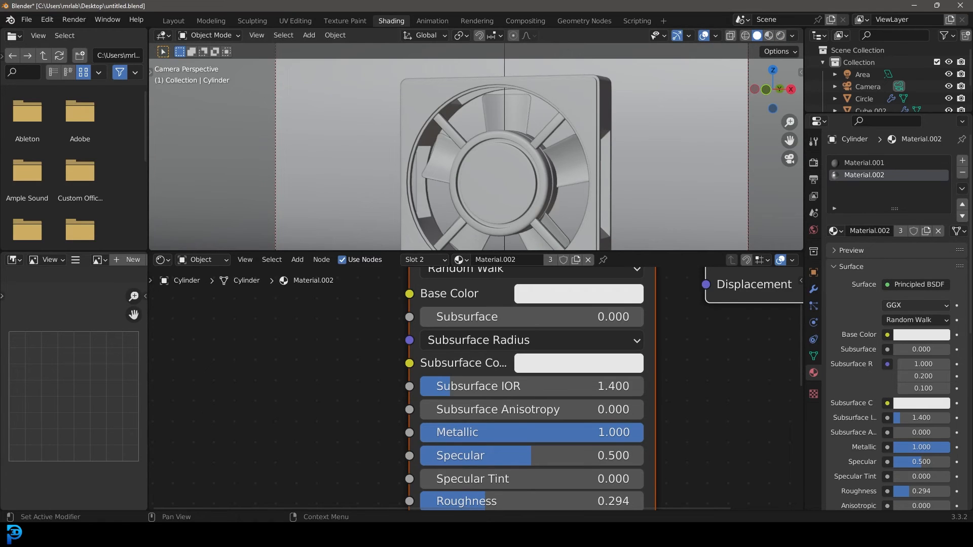
Step: Bring up the other Blender window with PC Fan.blend and examine the screws at the frame's corners
left_click_drag(972, 121, 495, 80)
scroll(525, 260, "up", 5)
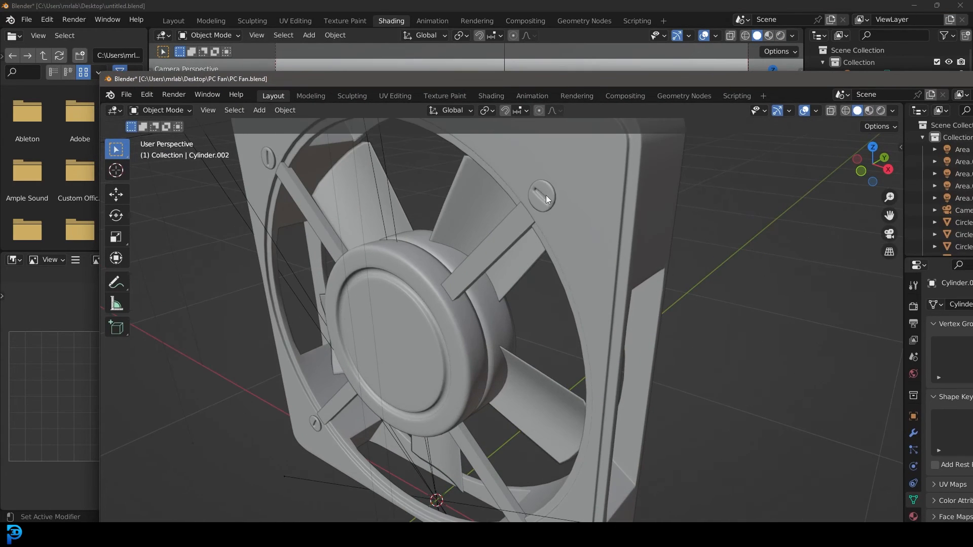
left_click(546, 195)
scroll(510, 223, "up", 3)
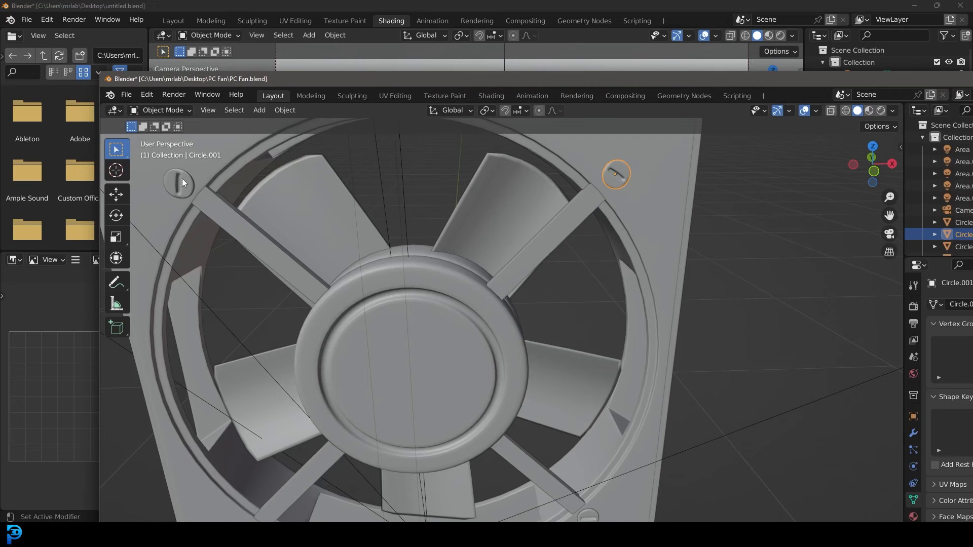
left_click(181, 181)
scroll(345, 345, "down", 4)
middle_click_drag(579, 395, 578, 395, "shift")
left_click_drag(905, 83, 749, 108)
left_click(859, 104)
Step: Show rendered shading and set the World background color to a Sky Texture
key("z")
left_click(567, 176)
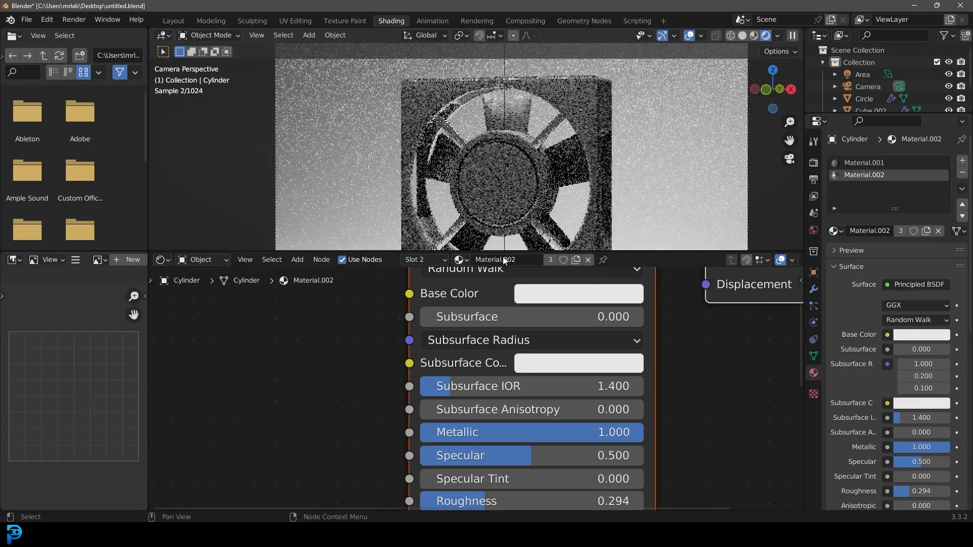
mouse_move(490, 252)
left_mouse_down()
mouse_move(491, 373)
mouse_move(491, 256)
left_mouse_up()
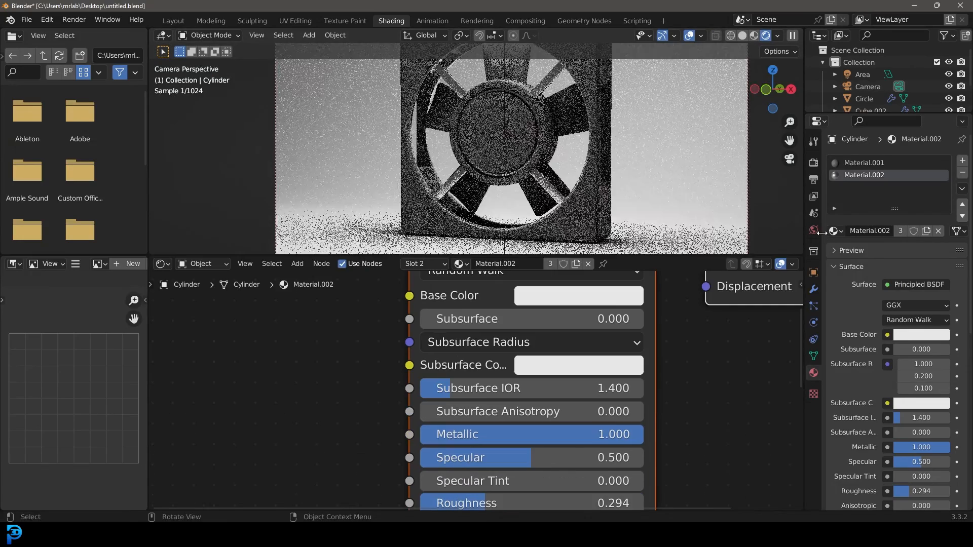
left_click(814, 230)
left_click(886, 234)
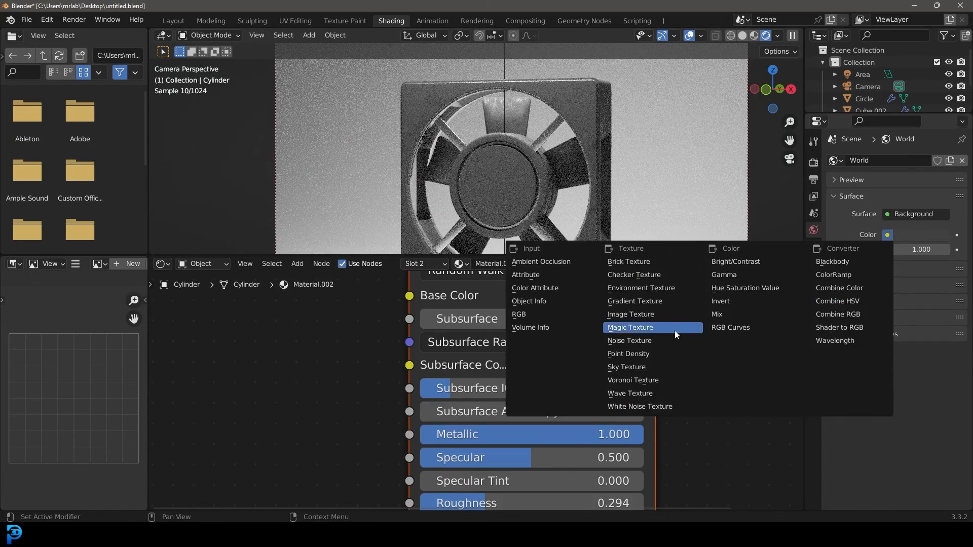
left_click(653, 367)
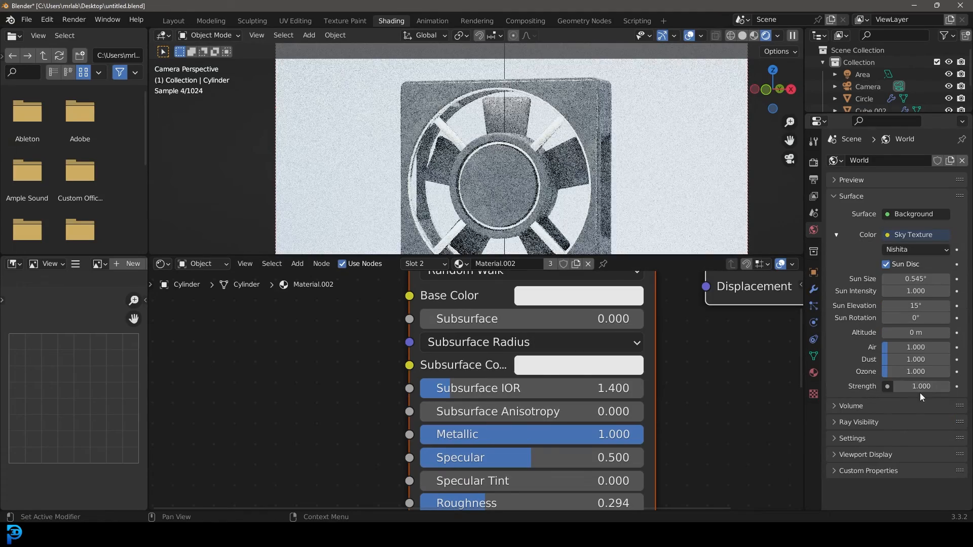
Step: Lower the World background strength to 0.2 and switch back to solid shading
left_click(921, 386)
type("0.2")
key("Return")
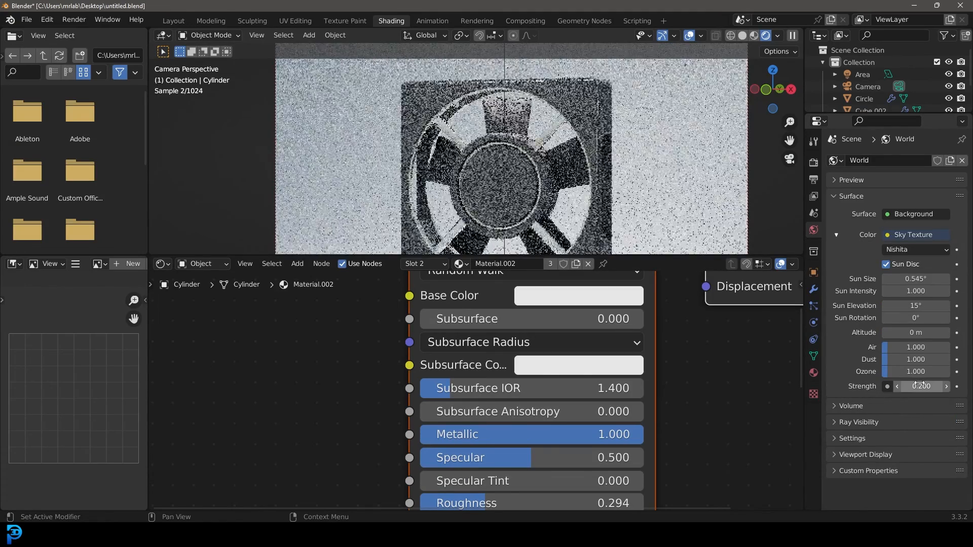
key("z")
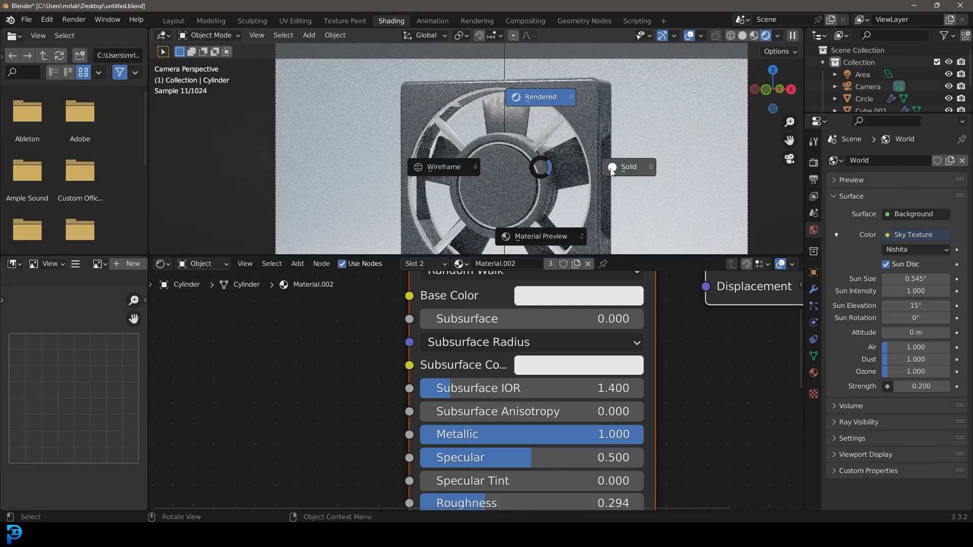
left_click(588, 159)
Step: Save the file, render the image, inspect the result and close the render window
scroll(512, 170, "down", 3)
scroll(515, 154, "up", 1)
key("ctrl+s")
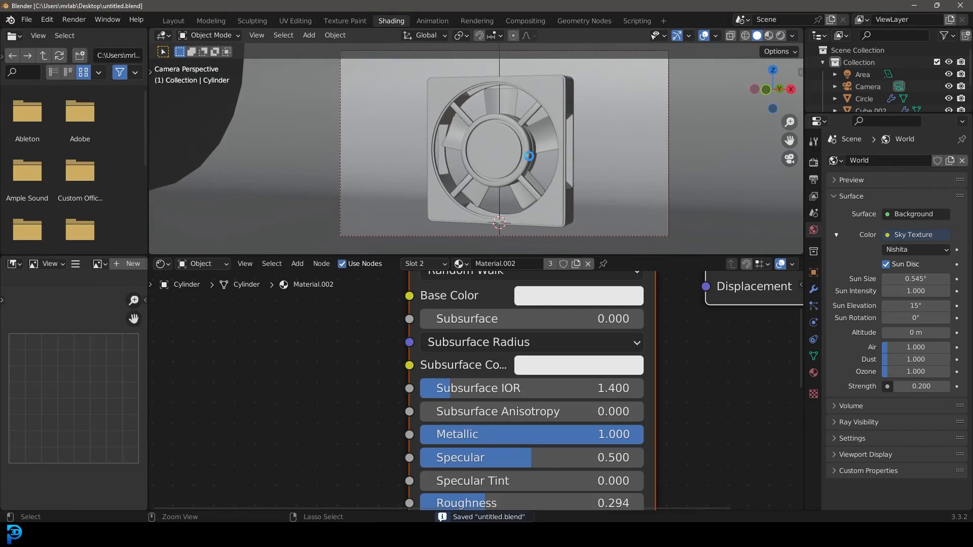
left_click(74, 20)
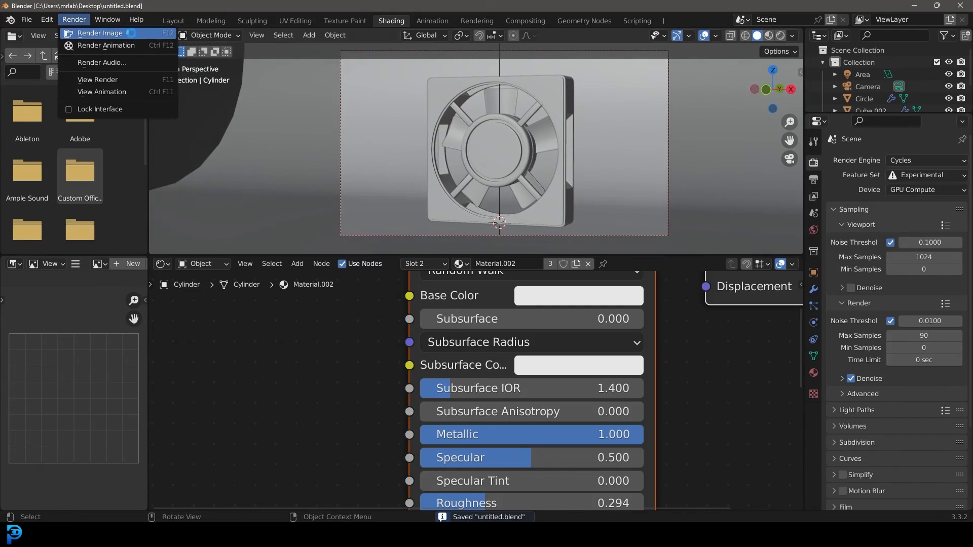
left_click(131, 33)
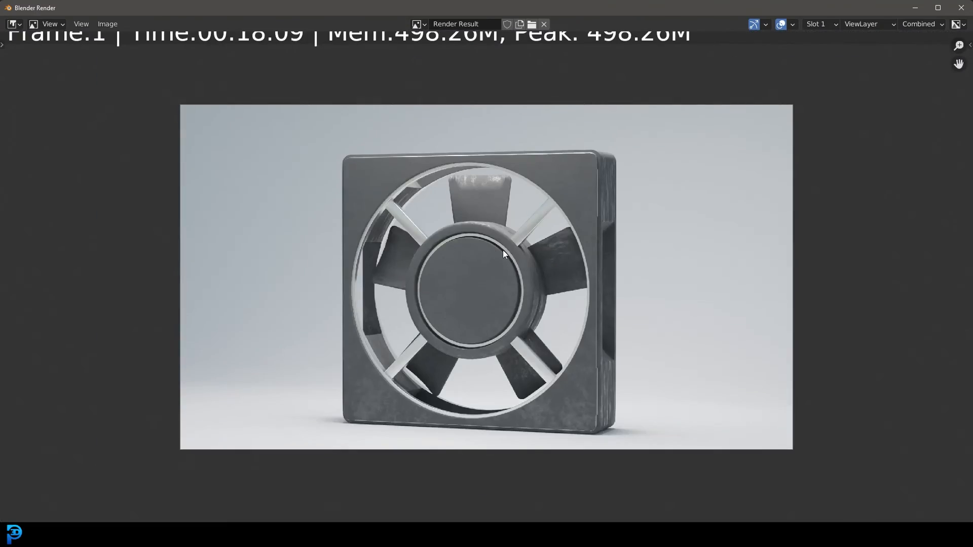
scroll(676, 178, "up", 1)
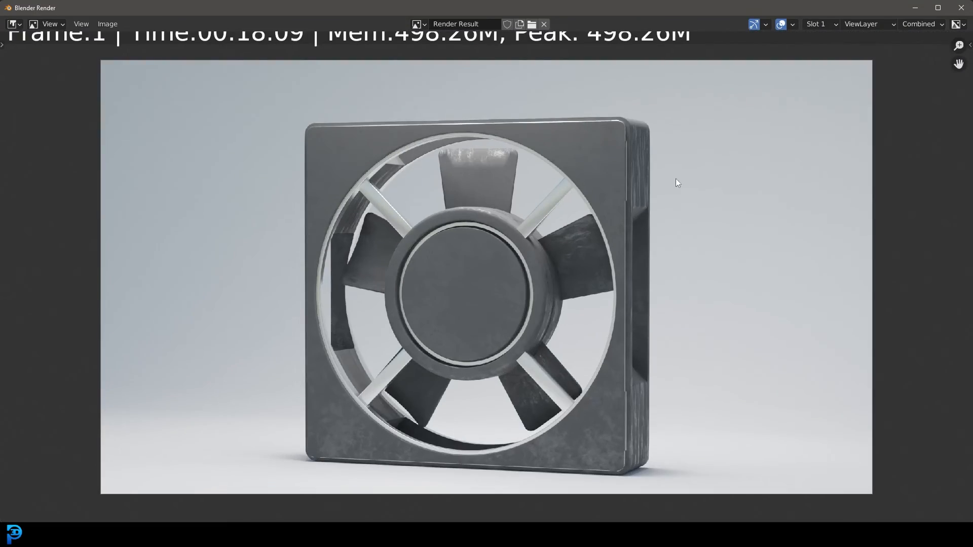
left_click(962, 7)
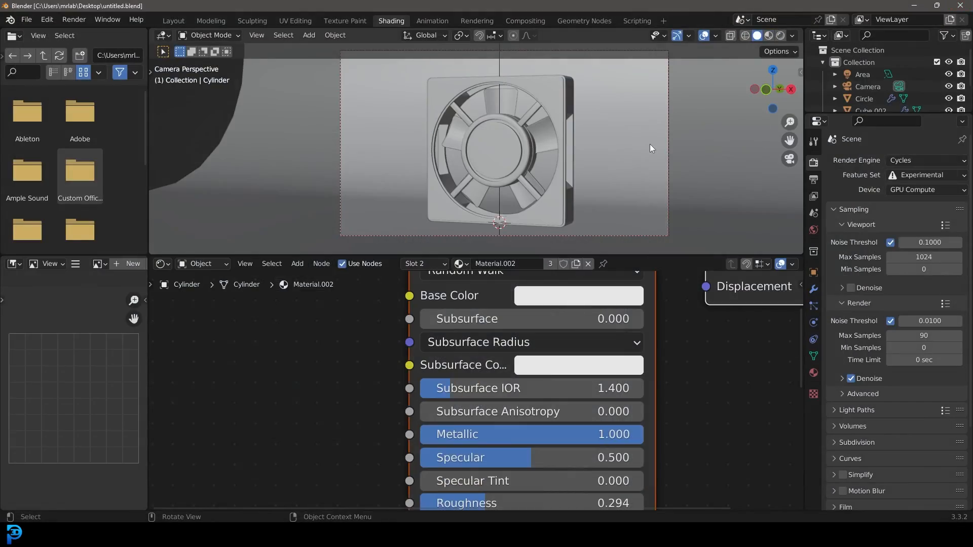
Step: Select the curved backdrop plane and create a new material for it
left_click(648, 142)
scroll(544, 155, "down", 2)
left_click(500, 264)
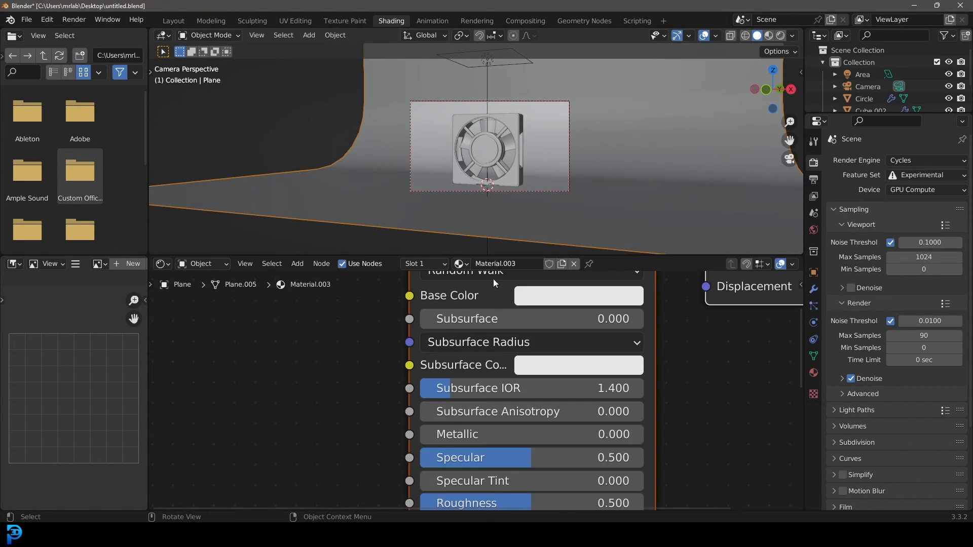
Step: Add a Checker Texture node and connect its Color output to the backdrop material's Base Color
scroll(494, 279, "up", 2)
scroll(551, 395, "down", 3)
left_click_drag(530, 347, 458, 348)
type("CHECK")
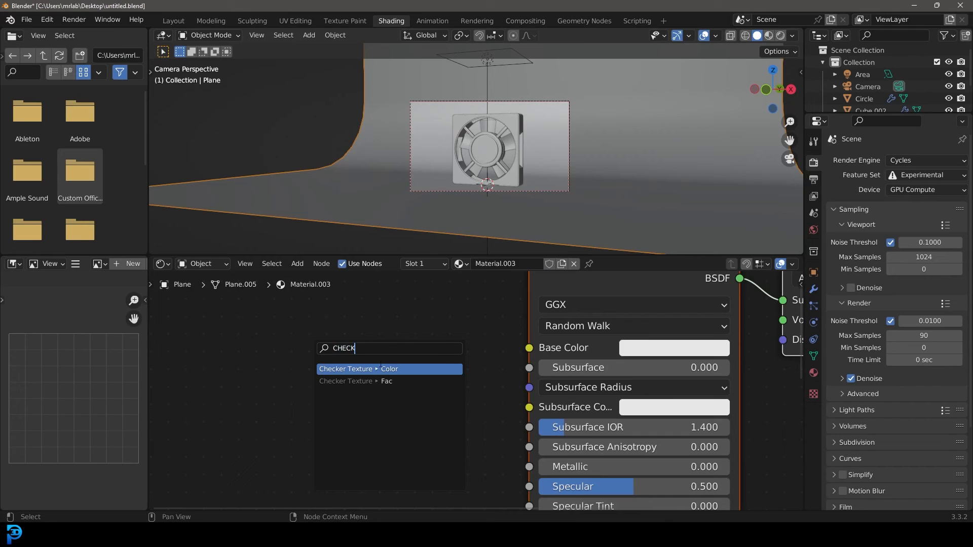
key("Return")
left_click(324, 362)
Step: Darken both checker colors, making Color1 mid grey and Color2 near black, and show the scene in rendered shading
left_click(354, 419)
left_click_drag(485, 235, 485, 246)
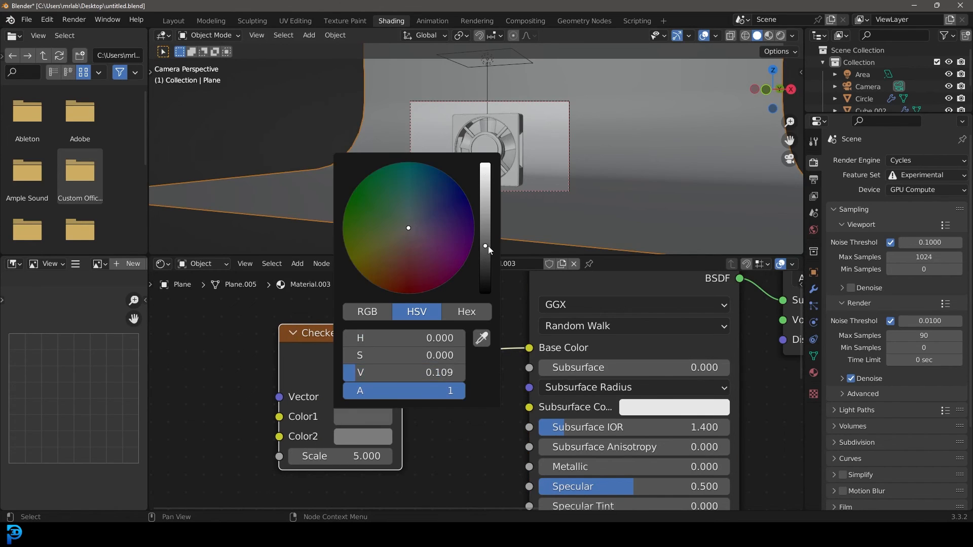
left_click(375, 435)
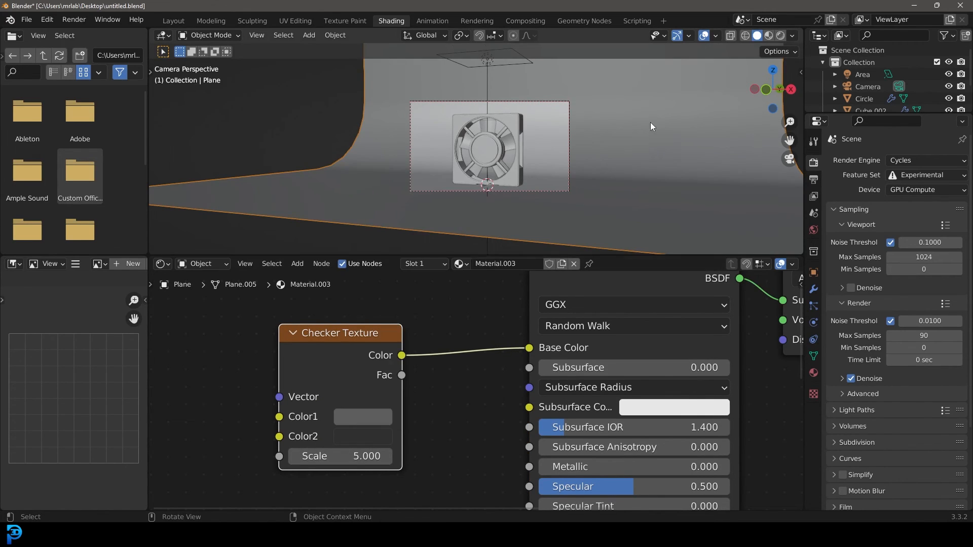
scroll(500, 119, "up", 3)
key("z")
left_click(504, 41)
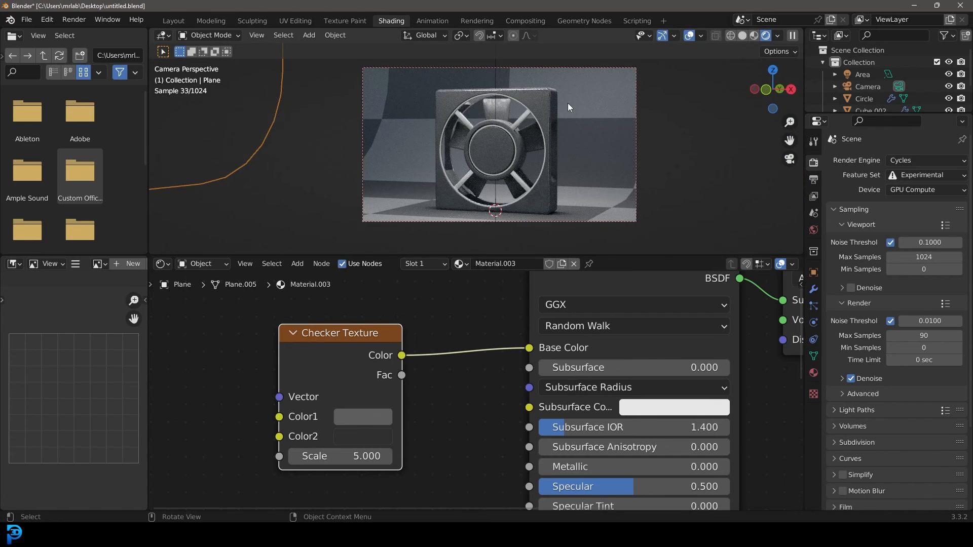
Step: Enable the camera's Depth of Field, focus it on the fan's central cylinder and set the F-Stop to 0.4
left_click(600, 67)
left_click(813, 324)
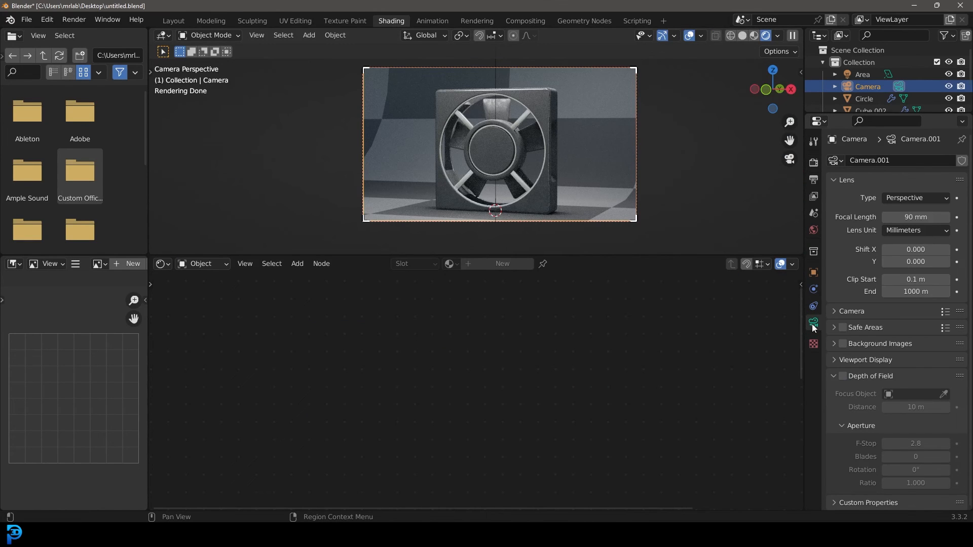
left_click(844, 377)
left_click(944, 394)
left_click(512, 126)
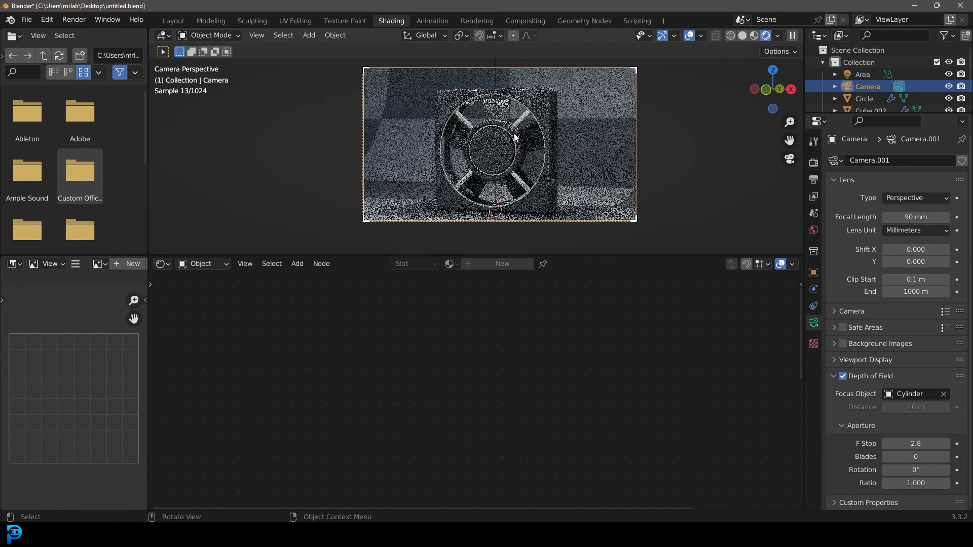
left_click_drag(916, 443, 892, 444)
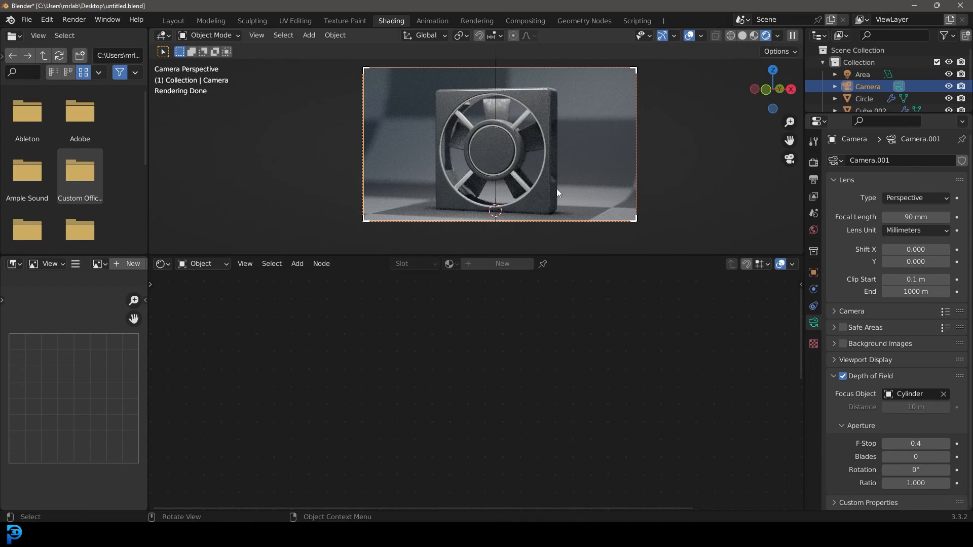
Step: Duplicate the area light above the fan, place the copy off to the side and tilt it toward the fan
left_click(495, 75)
left_click(496, 75)
middle_click_drag(497, 75, 588, 105)
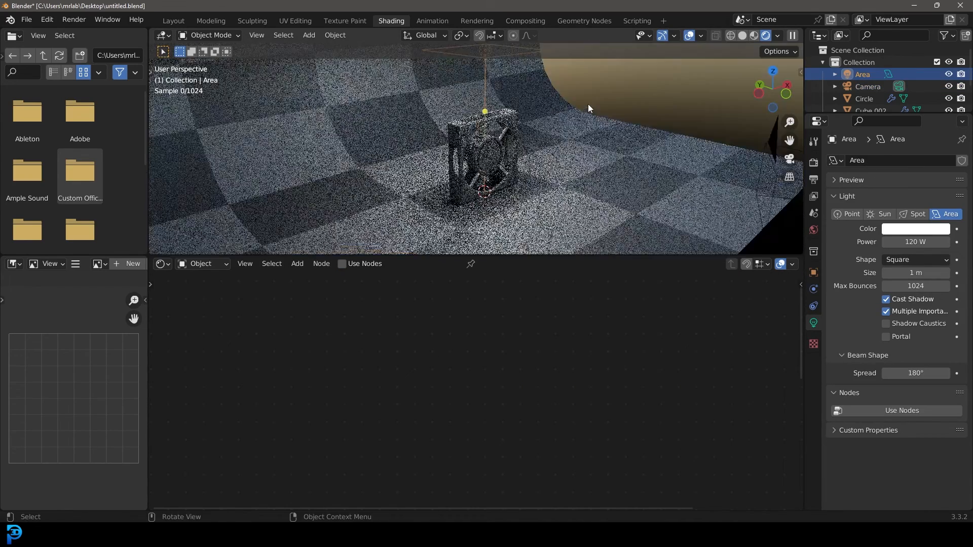
key("shift+d")
left_click(604, 94)
key("r")
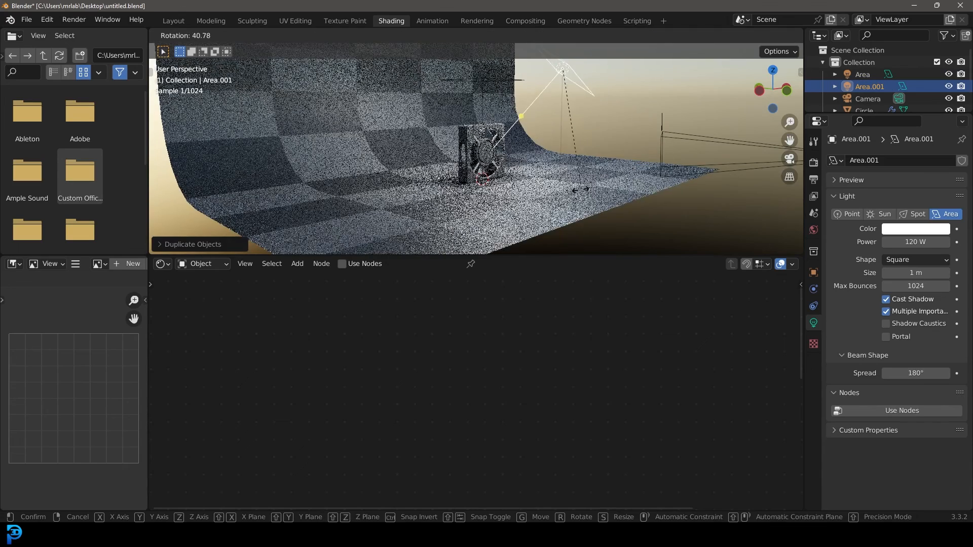
left_click(539, 194)
Step: From the camera view, set the pivot to the 3D Cursor and rotate the duplicated light around the global Z axis
key("KP_0")
left_click(464, 37)
left_click(507, 63)
key("r")
key("z")
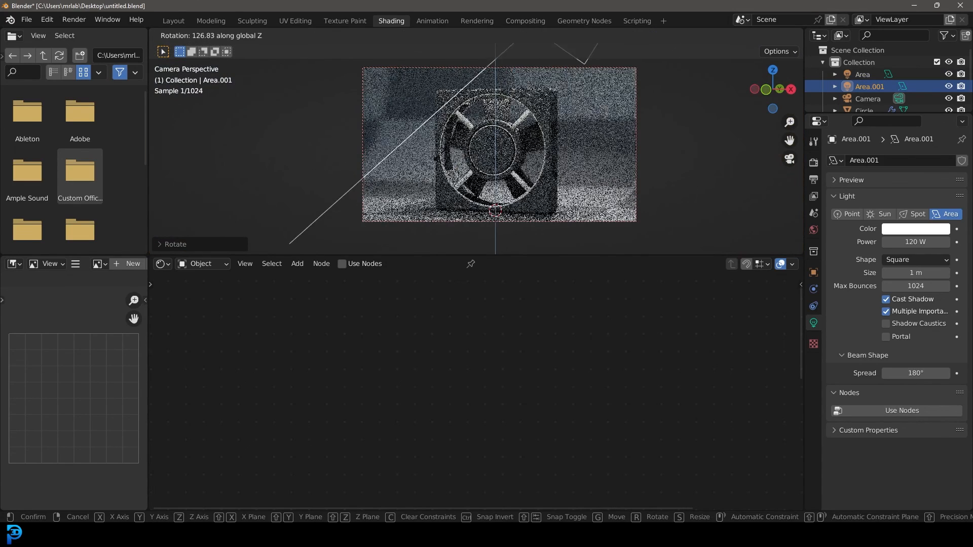
left_click(163, 147)
scroll(483, 188, "down", 2)
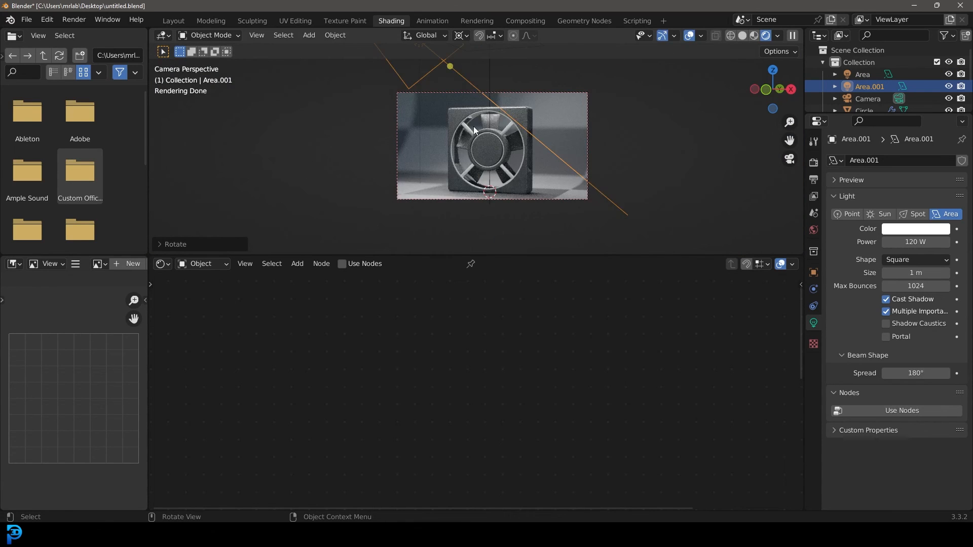
scroll(517, 140, "up", 2)
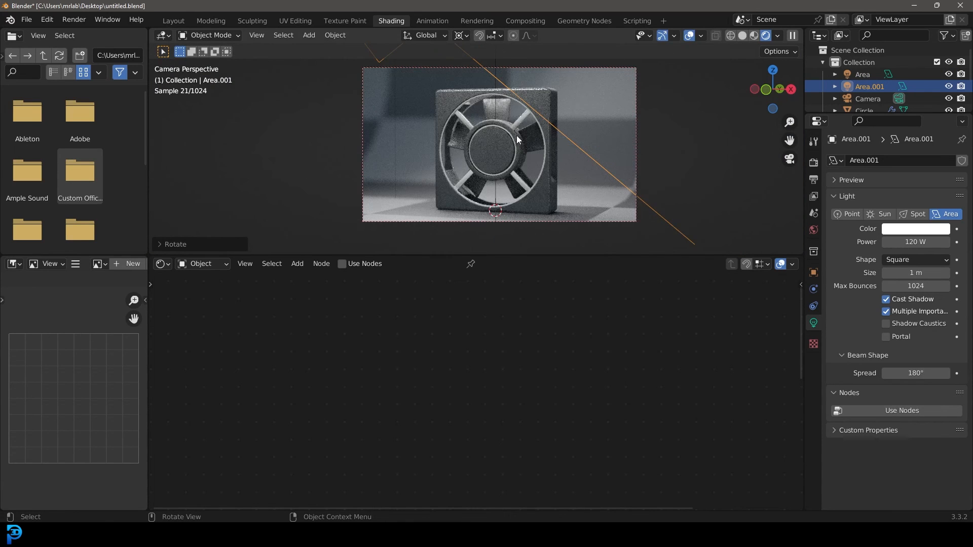
Step: Switch to solid shading, select the fan frame and darken the base color of Material.001 to a value of about 0.012
key("z")
left_click(618, 141)
left_click(549, 97)
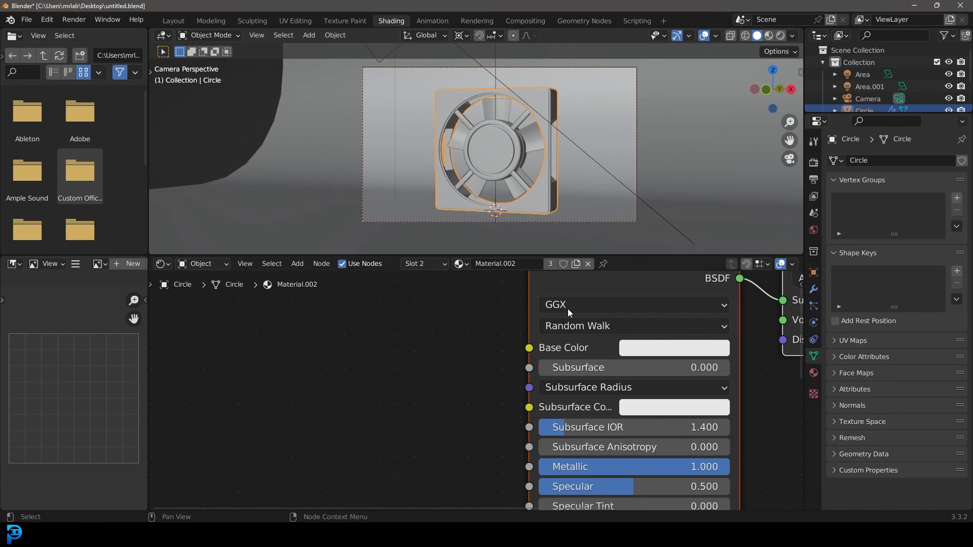
scroll(567, 308, "down", 3)
left_click(814, 372)
left_click(864, 162)
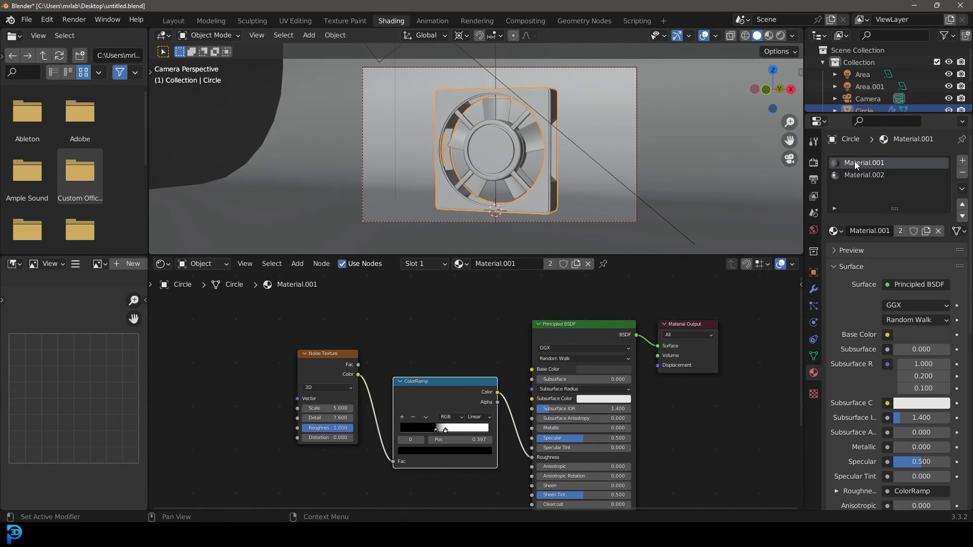
scroll(507, 396, "up", 2)
left_click(655, 361)
left_click_drag(714, 271, 715, 276)
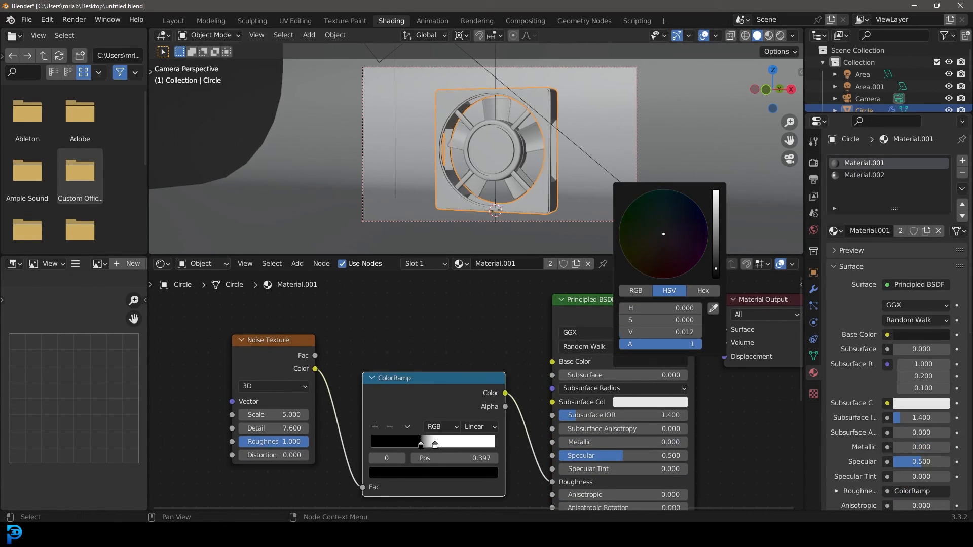
Step: In rendered shading, soften the roughness ColorRamp of Material.001 by changing its white stop to light grey and black stop to mid grey
key("z")
left_click(526, 128)
scroll(526, 128, "up", 1)
key("alt+a")
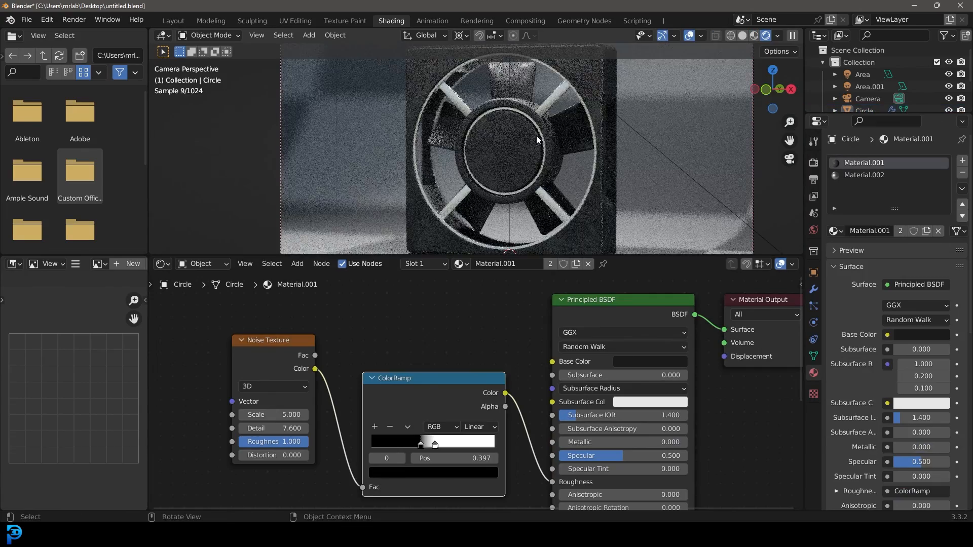
left_click(435, 445)
left_click(445, 475)
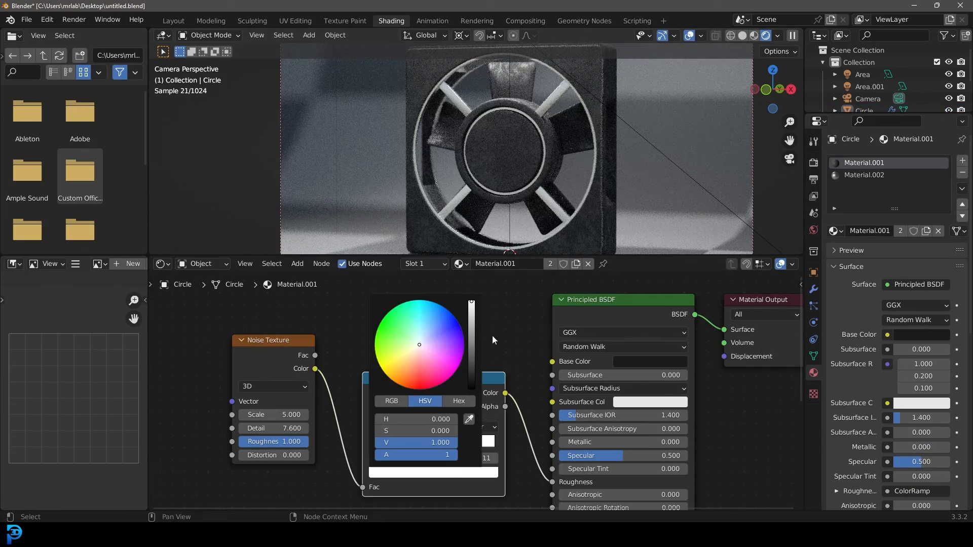
left_click_drag(473, 349, 472, 351)
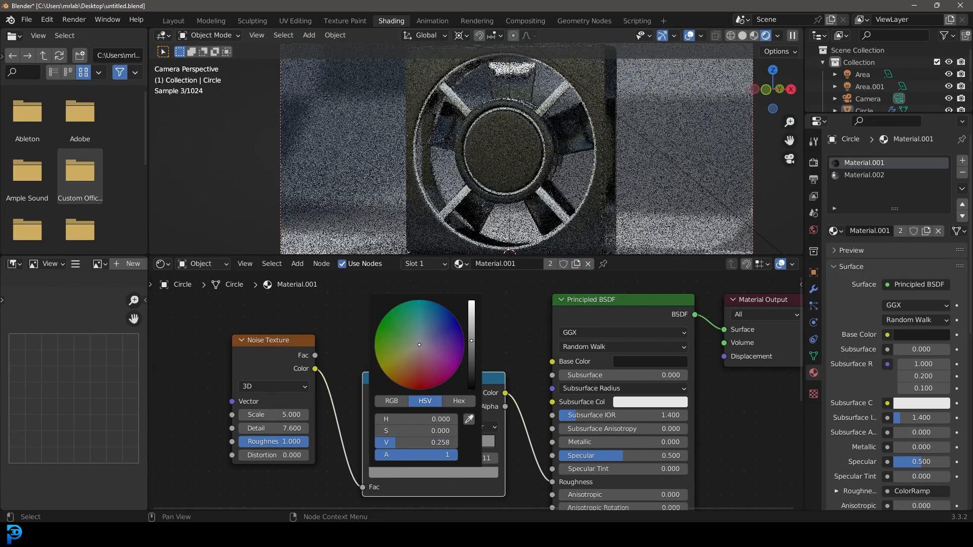
Step: Return to solid shading and set the pivot point back to Median Point
key("z")
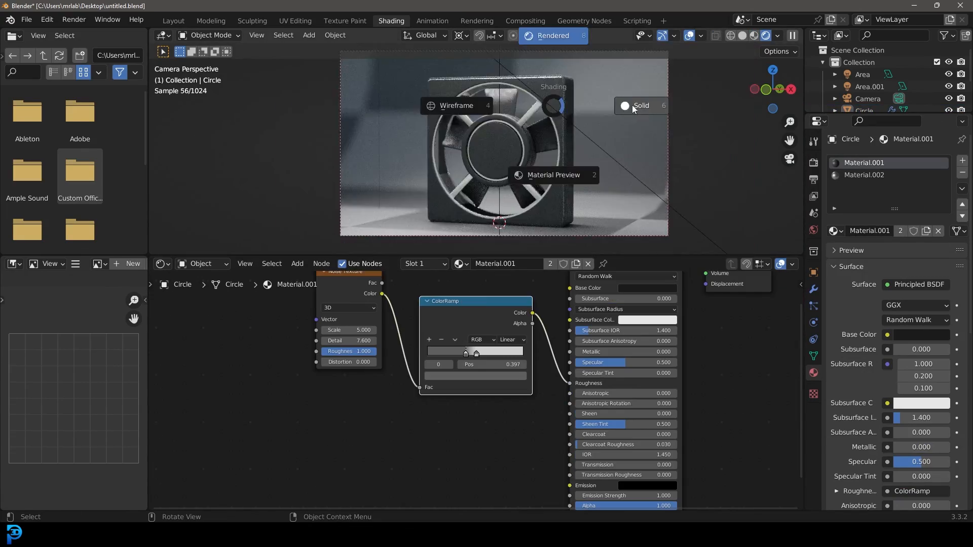
left_click(633, 109)
left_click(460, 35)
left_click(506, 88)
Step: Save the file, render the image, examine the fan and blurred backdrop, and close the render window
key("ctrl+s")
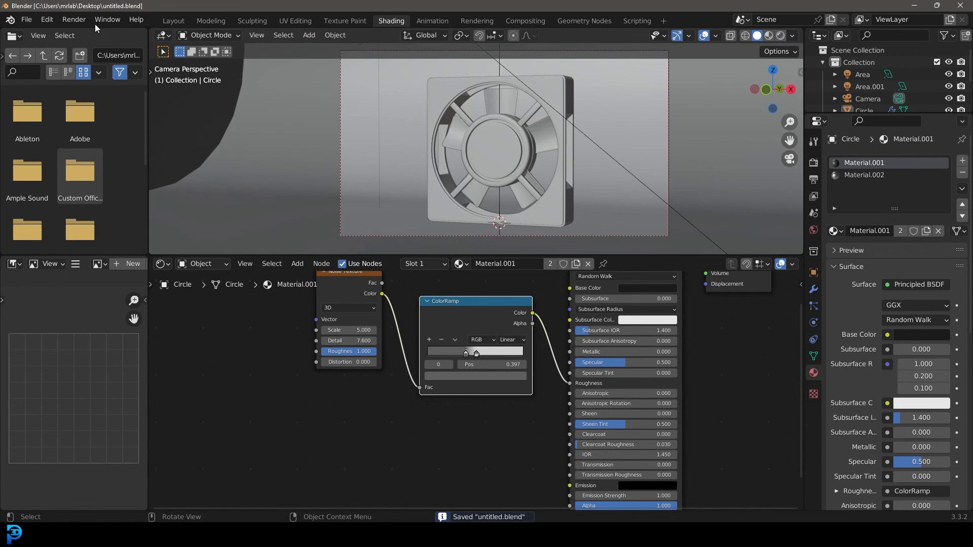
left_click(74, 19)
left_click(87, 32)
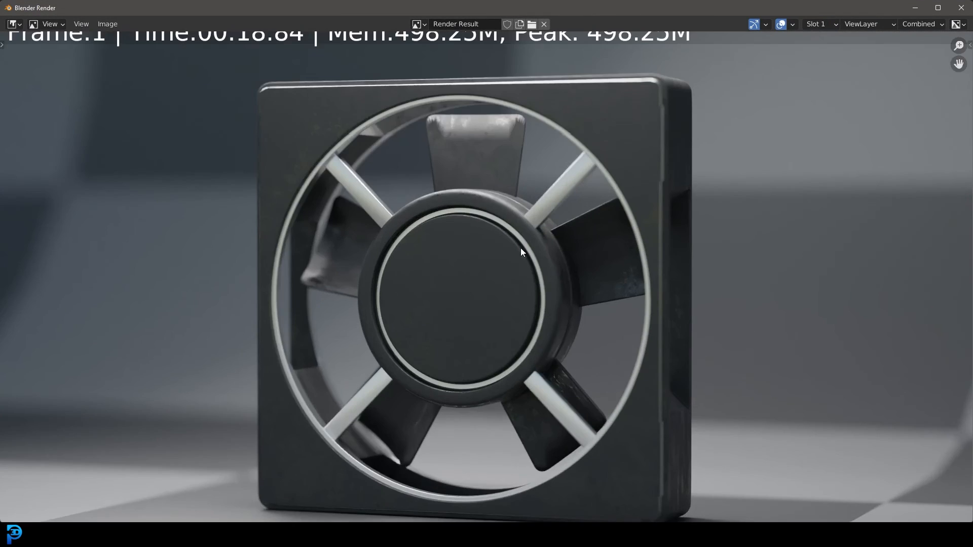
scroll(527, 250, "down", 2)
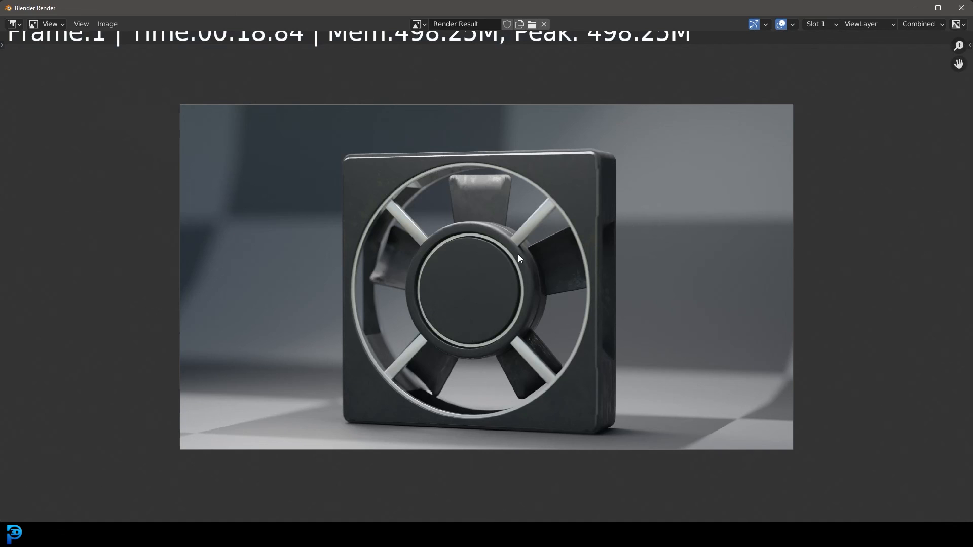
left_click(967, 11)
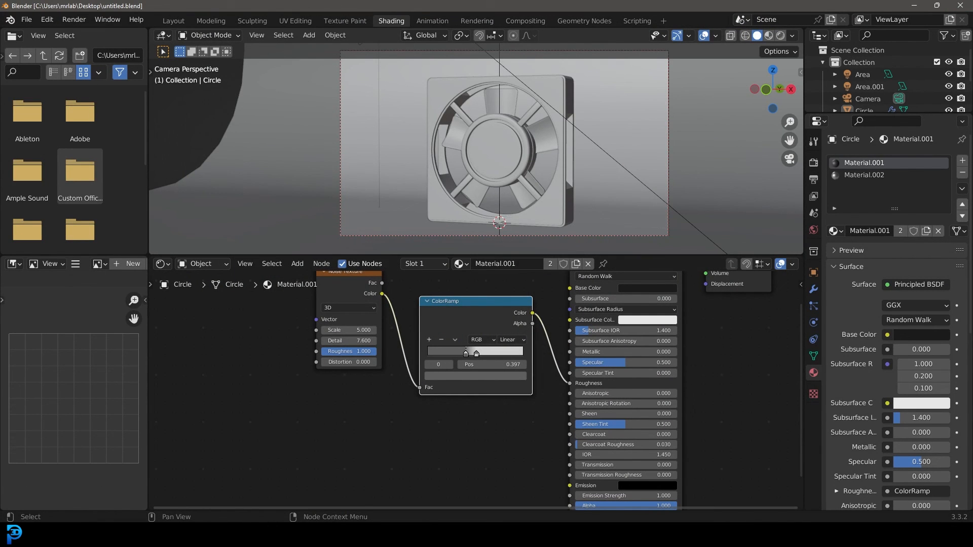
Step: Switch to the other Blender window with PC Fan.blend and show its fan in rendered shading
mouse_move(301, 535)
mouse_move(770, 536)
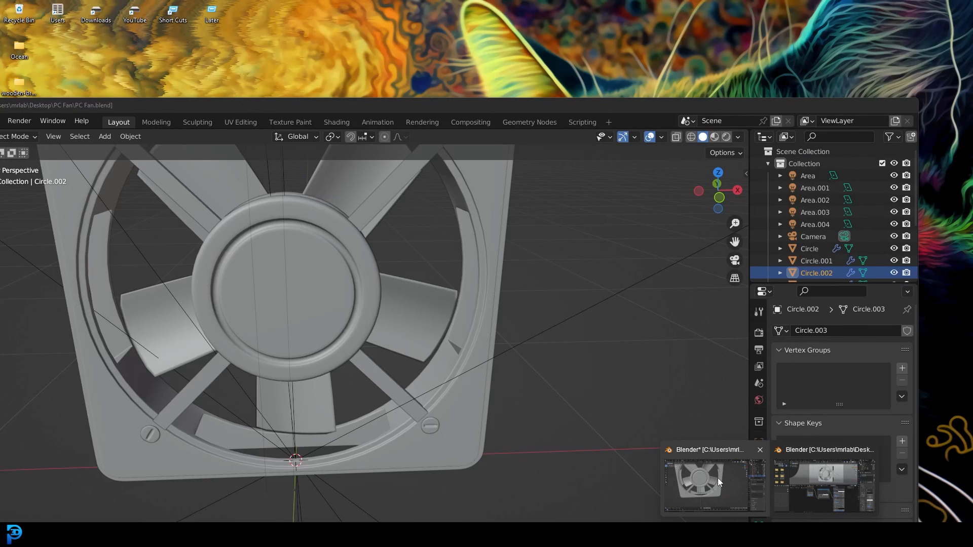
left_click(718, 479)
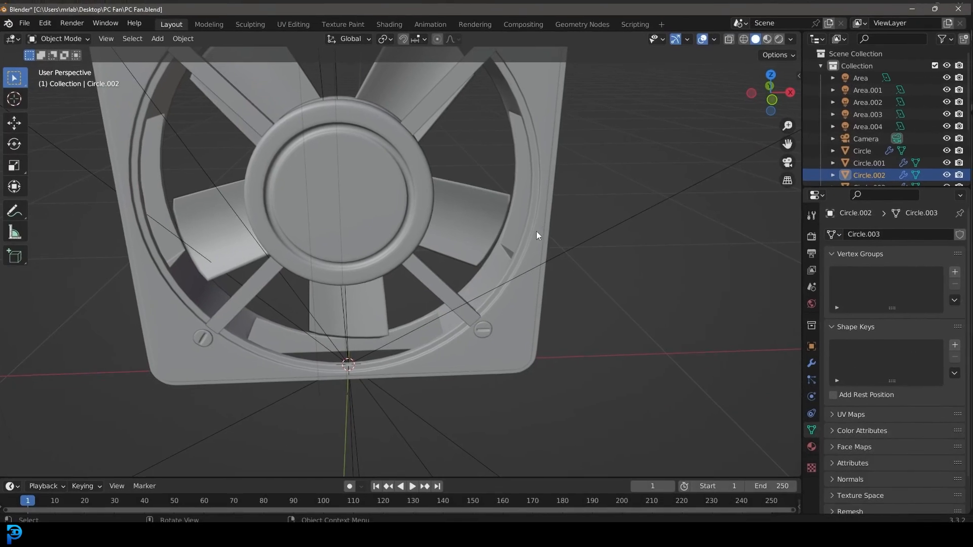
scroll(540, 223, "down", 3)
key("z")
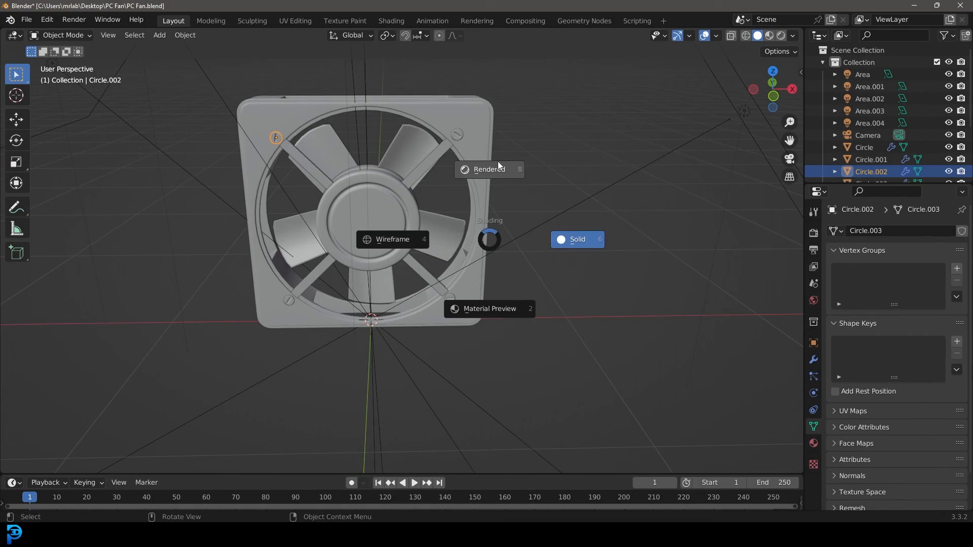
left_click(412, 161)
middle_click_drag(461, 170, 445, 171)
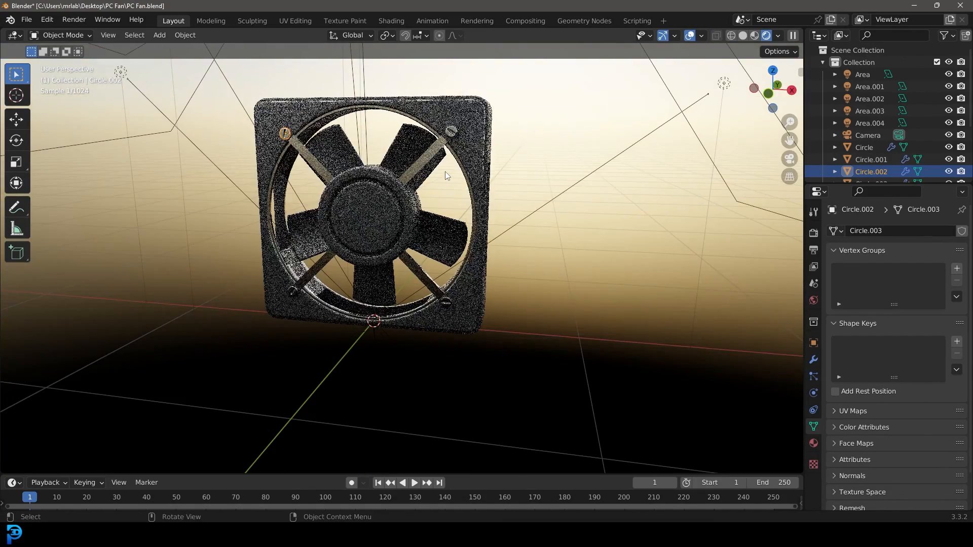
Step: Reveal the hidden objects, delete the large half-round object in front of the fan and look through the camera
key("alt+h")
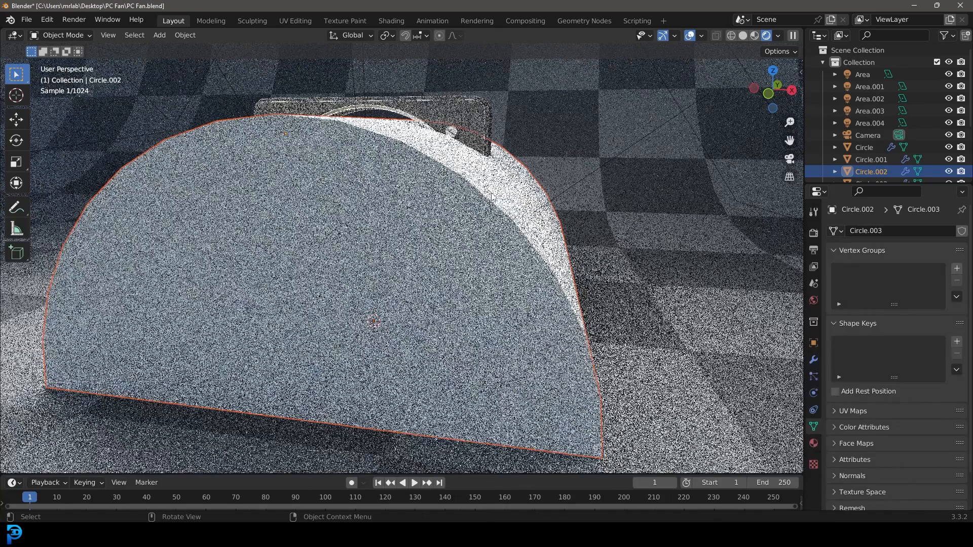
left_click(491, 193)
key("x")
left_click(491, 192)
key("KP_0")
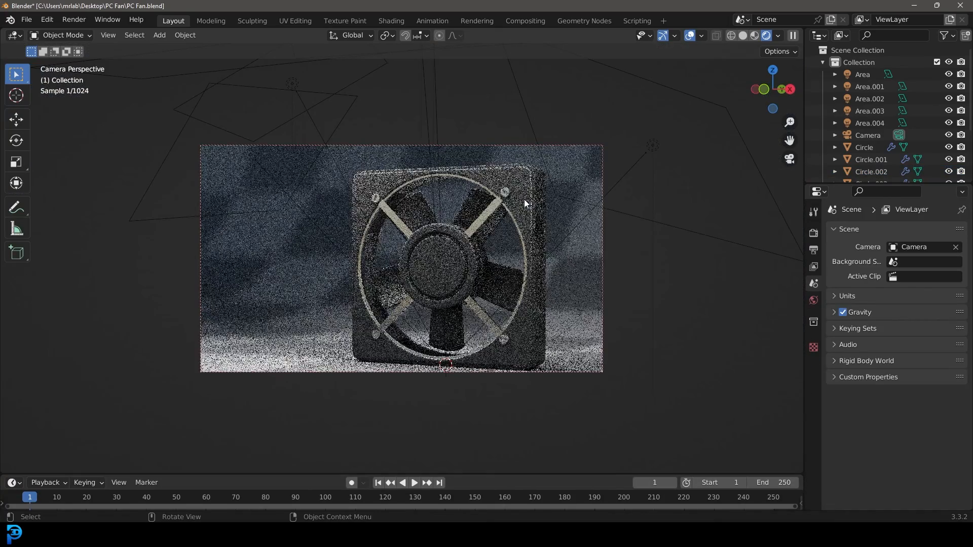
scroll(542, 225, "up", 2)
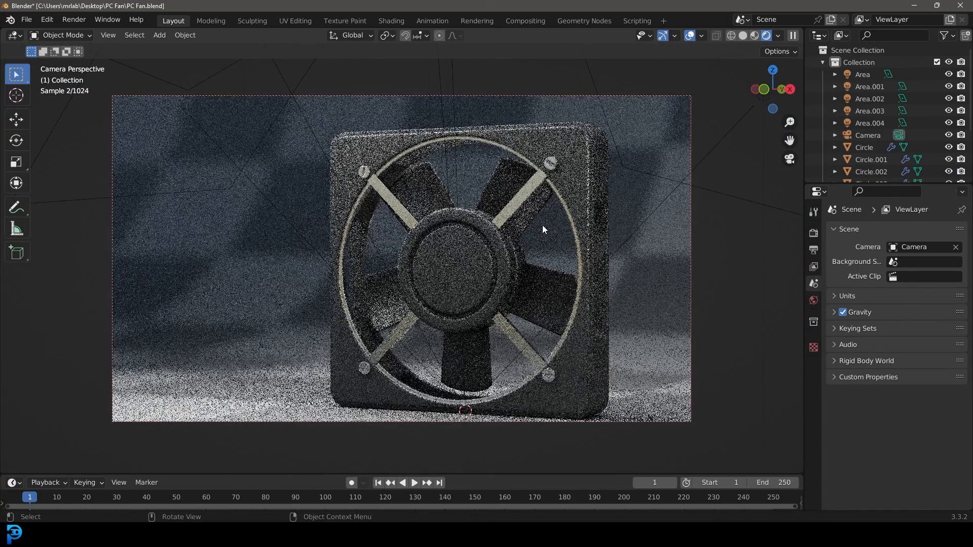